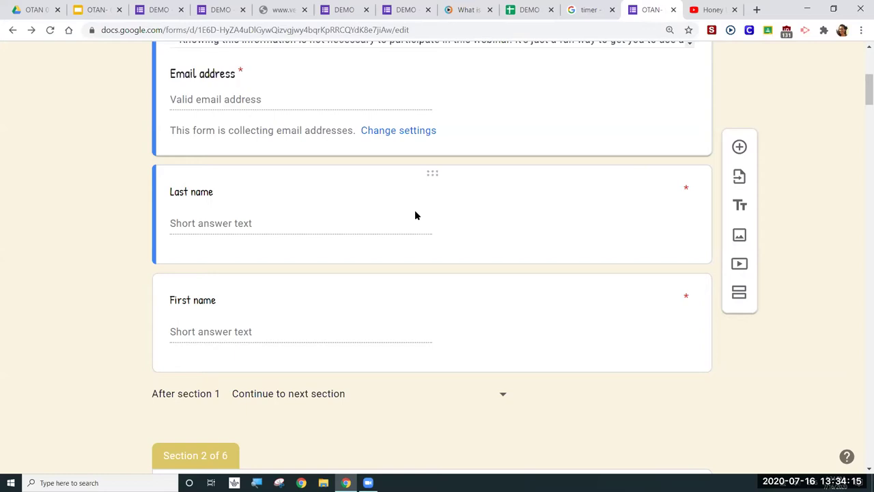
# - Open the answer key of the Google Forms Quiz differences question and start feedback for incorrect answers
pyautogui.moveTo(868, 88); pyautogui.dragTo(859, 158)
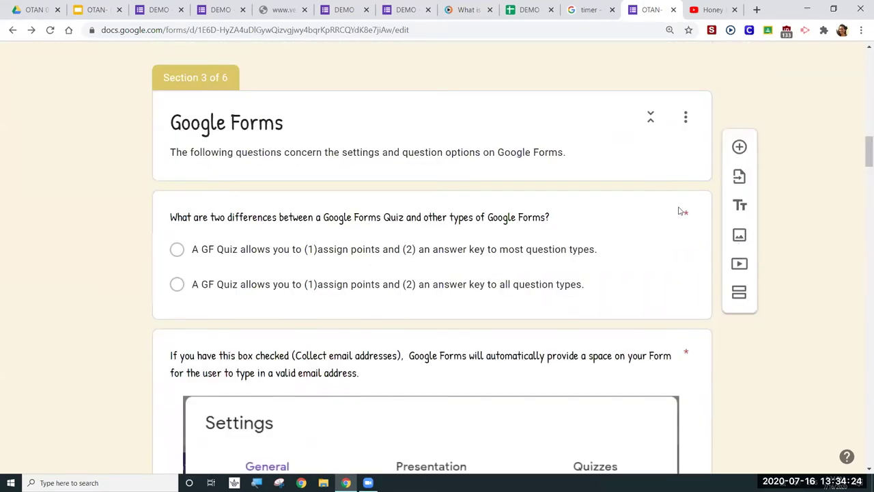
pyautogui.click(592, 230)
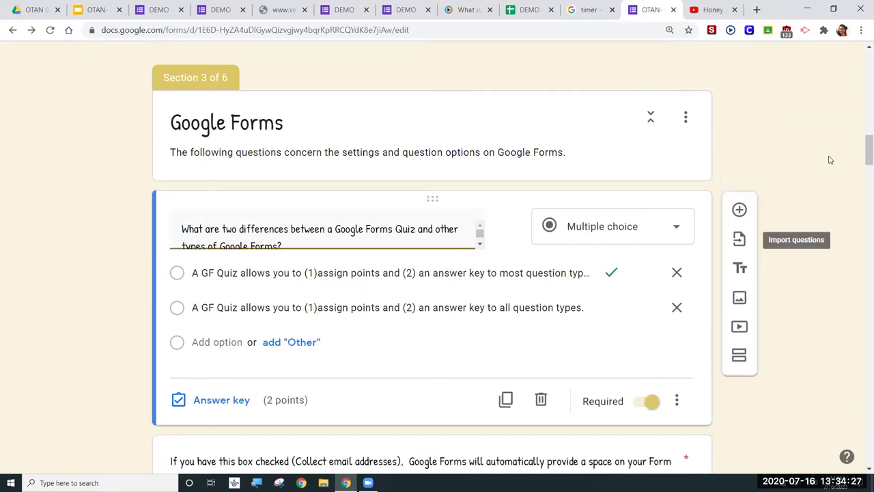
pyautogui.moveTo(860, 153); pyautogui.dragTo(860, 157)
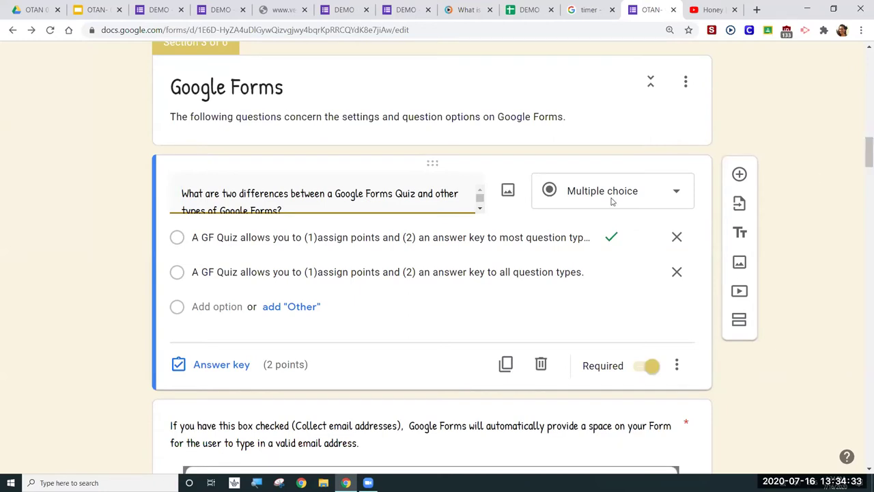
pyautogui.click(219, 371)
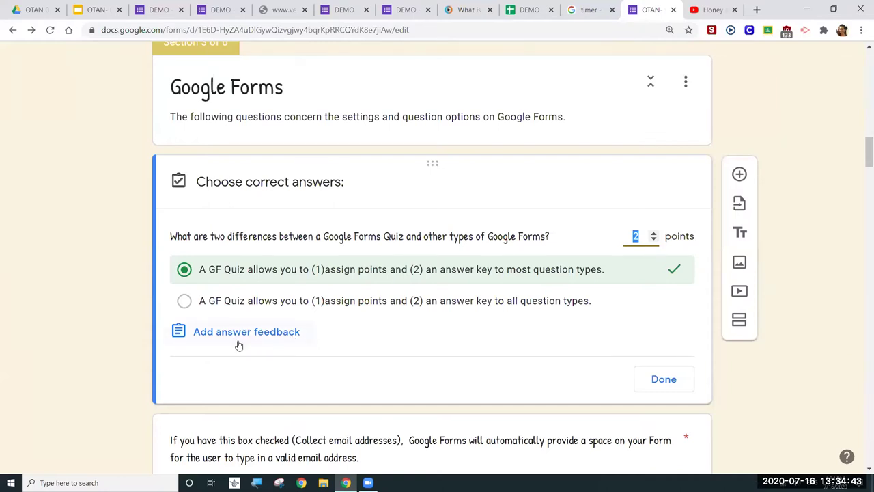
pyautogui.click(299, 334)
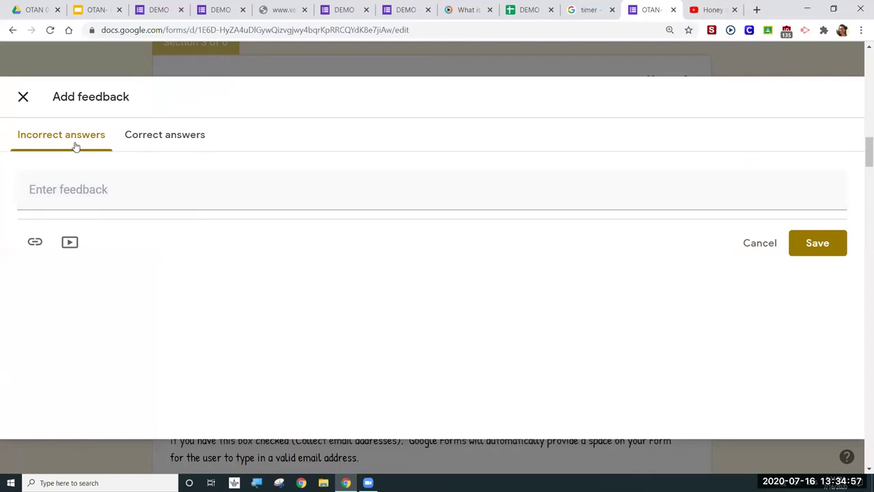
pyautogui.click(194, 144)
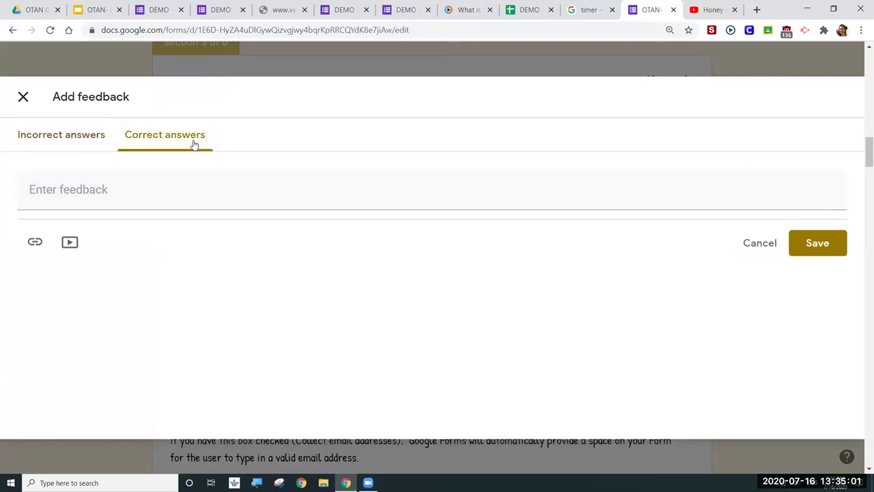
pyautogui.click(77, 144)
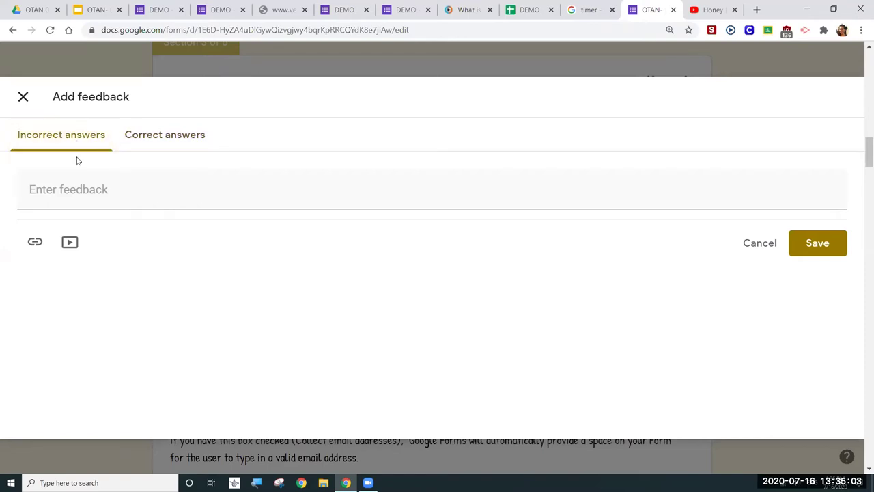
pyautogui.click(102, 197)
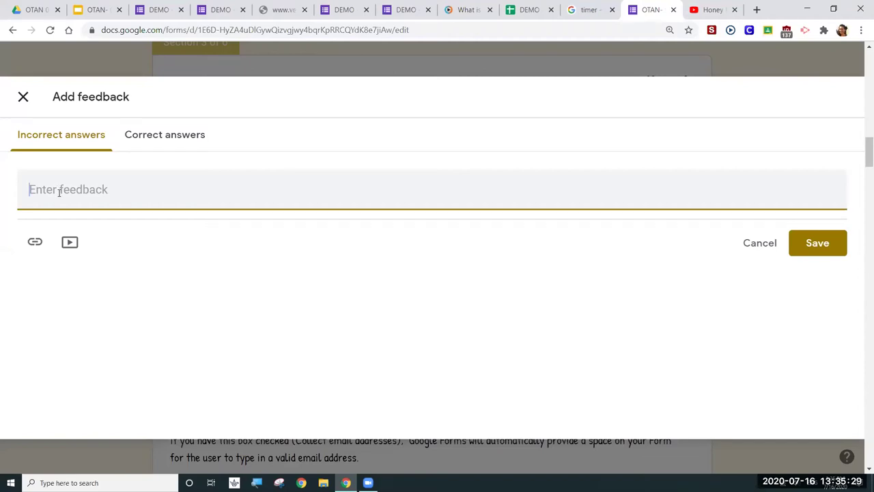
# - Copy the share link of the YouTube video "Honey Bees Make Honey ... and Bread?" and return to the form's feedback dialog
pyautogui.click(709, 14)
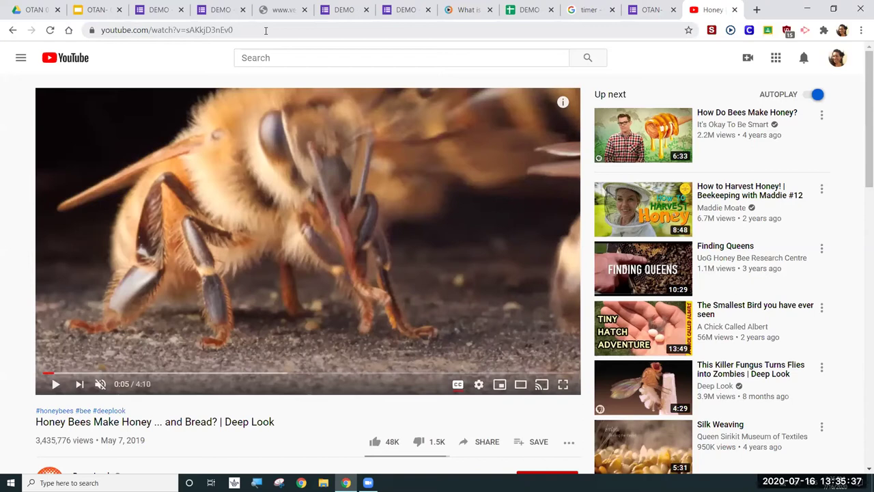
pyautogui.click(259, 30)
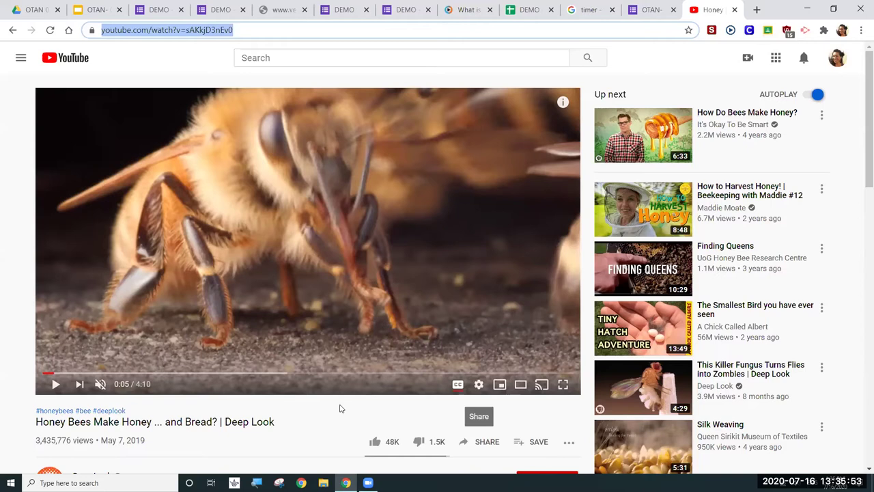
pyautogui.press('Return')
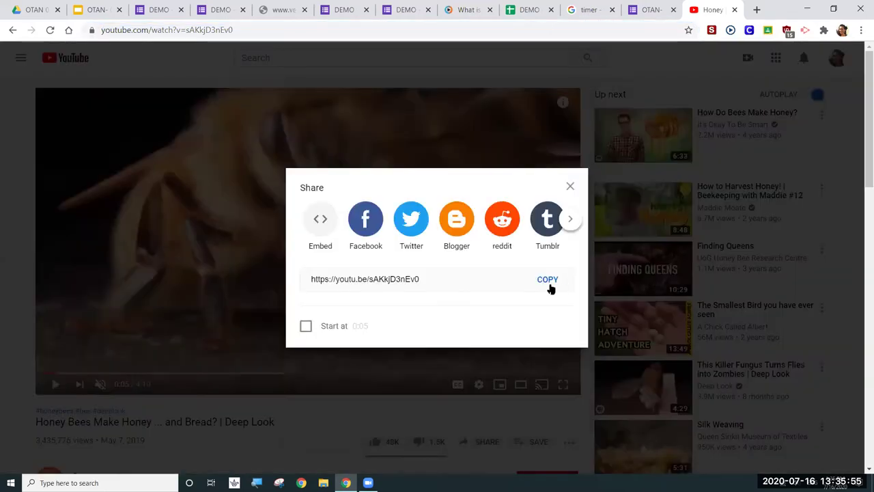
pyautogui.click(547, 283)
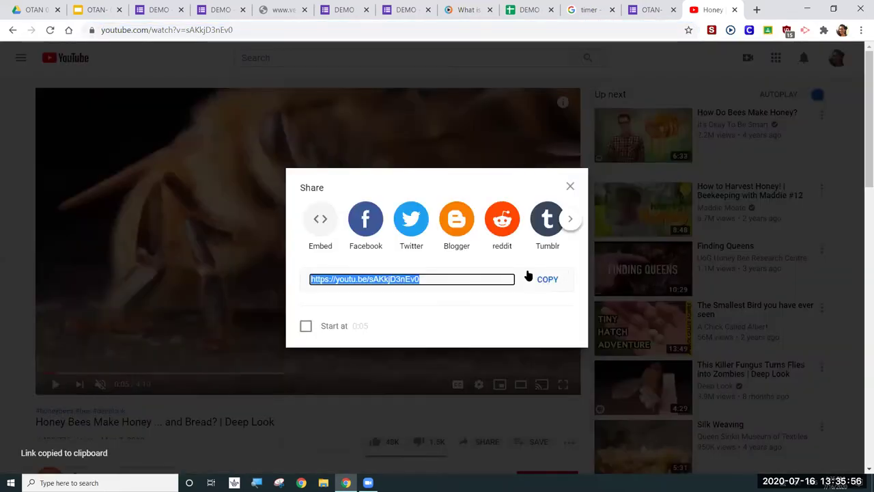
pyautogui.click(633, 12)
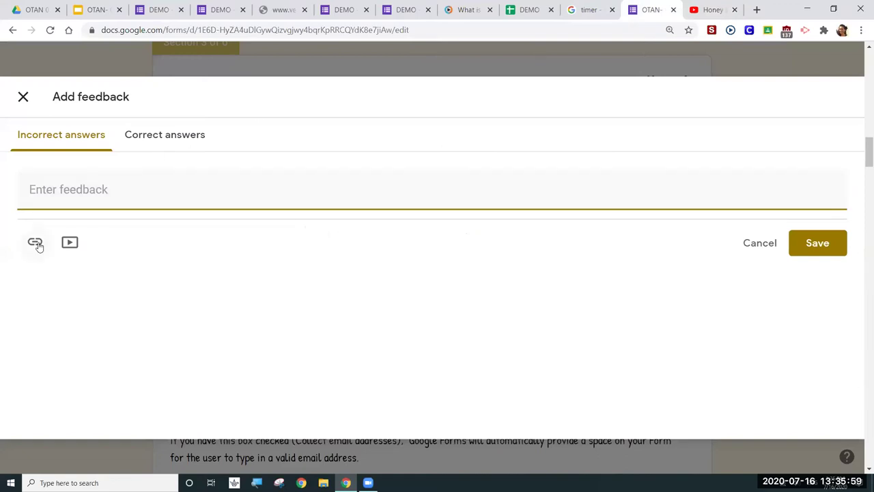
# - Open the link fields for the incorrect-answer feedback and take a brief look at the YouTube video picker
pyautogui.hotkey('ctrl', 'v')
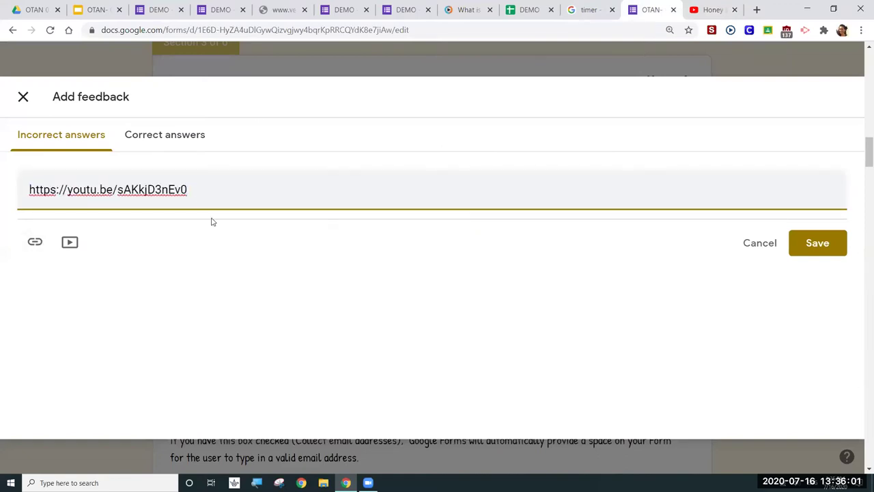
pyautogui.hotkey('ctrl', 'z')
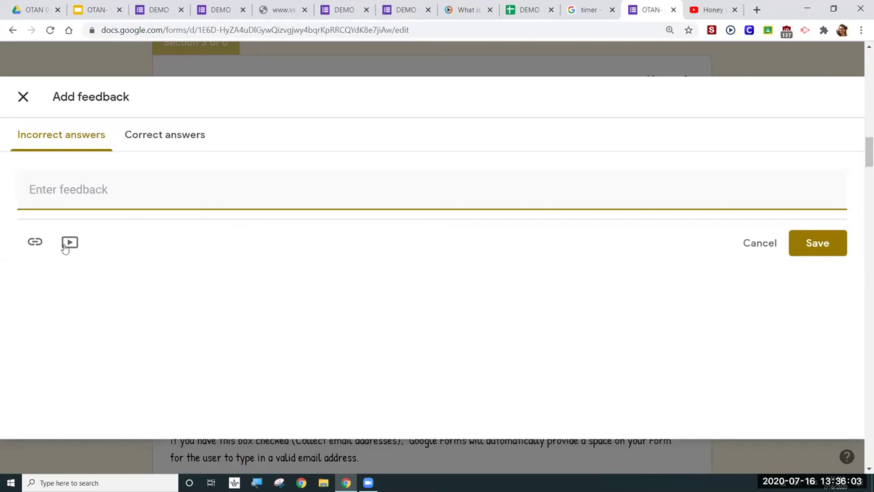
pyautogui.click(35, 244)
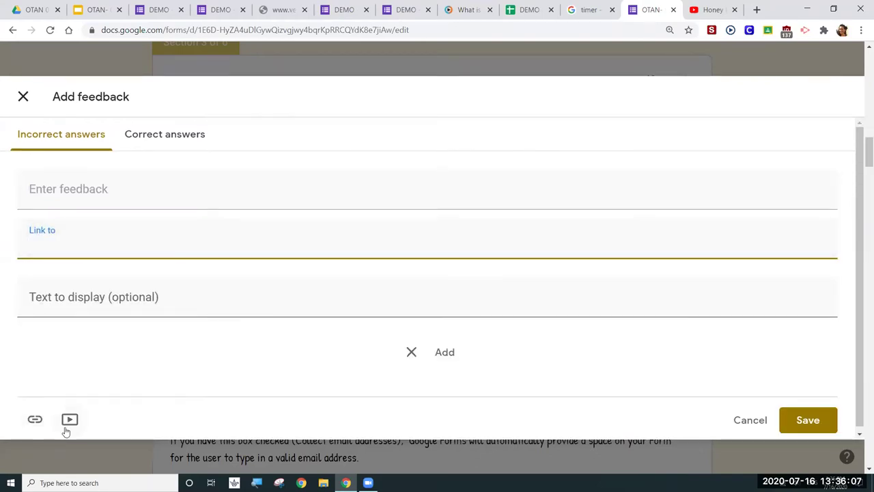
pyautogui.click(71, 429)
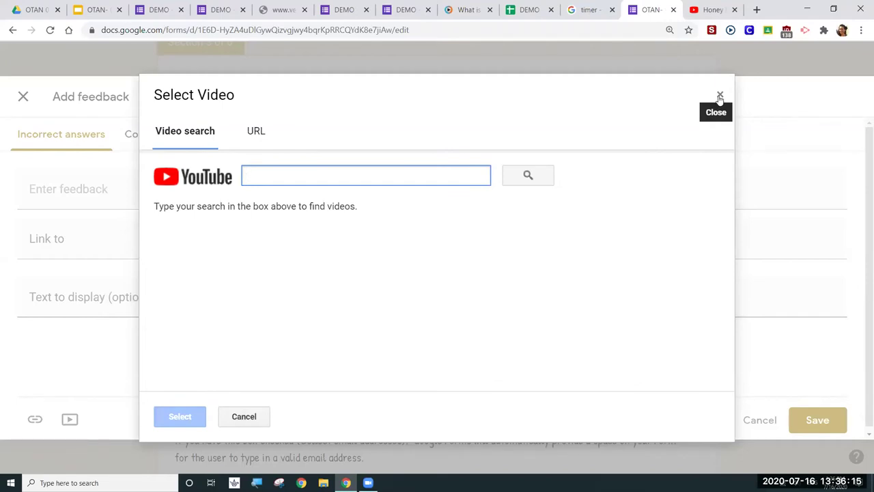
pyautogui.click(278, 275)
pyautogui.press('Escape')
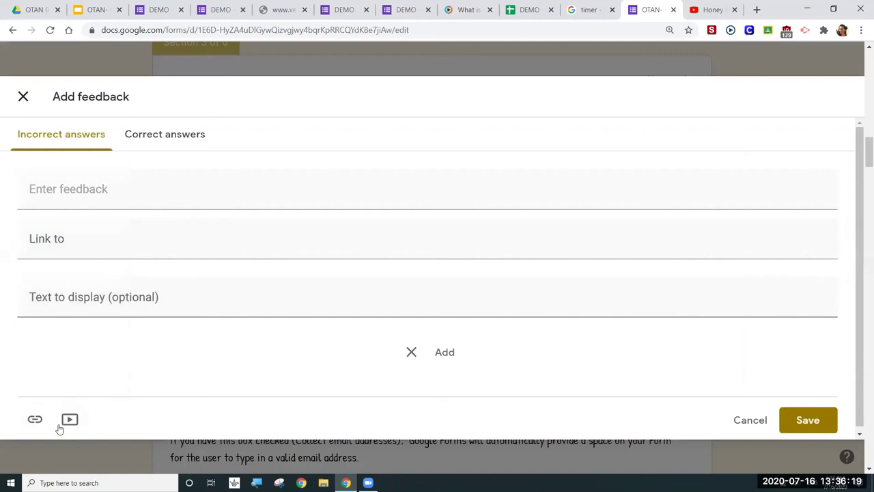
# - Add the copied video link as incorrect-answer feedback with the display text "Please, watch this video one more time for review." and save it
pyautogui.click(199, 298)
pyautogui.write('Please, watch this ')
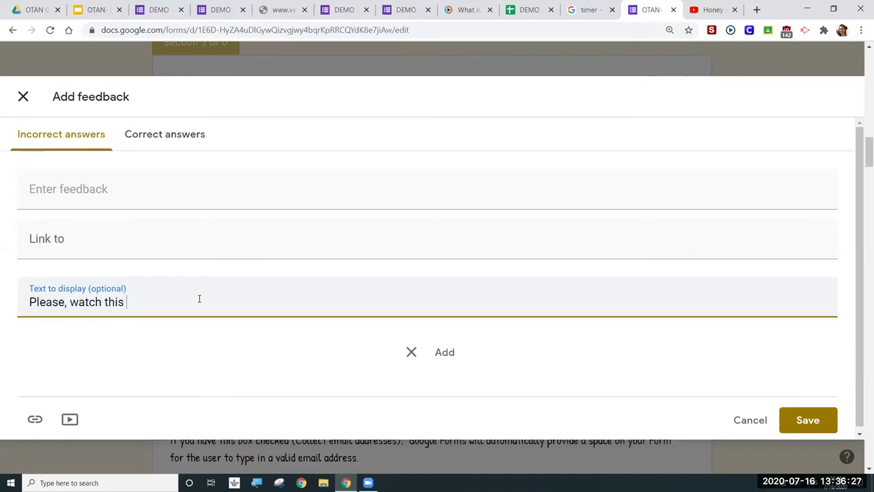
pyautogui.write('video once')
pyautogui.press('BackSpace')
pyautogui.press('BackSpace')
pyautogui.write('e more time')
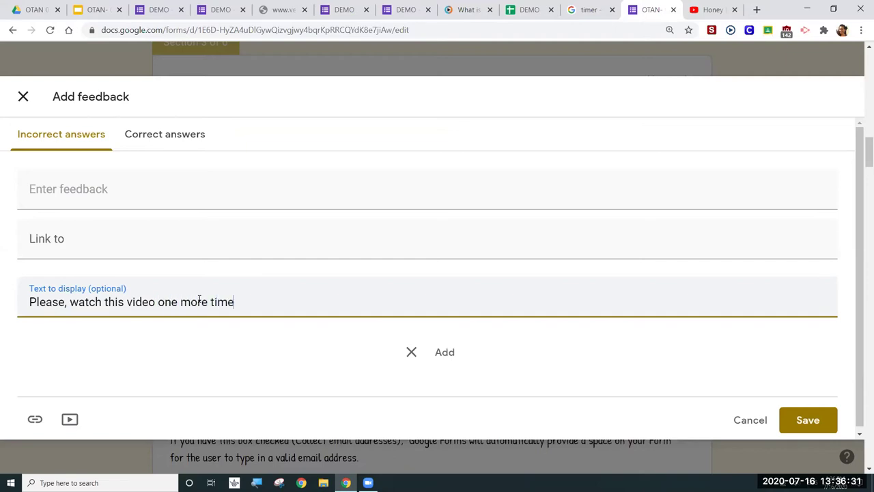
pyautogui.write(' for review.')
pyautogui.click(174, 233)
pyautogui.hotkey('ctrl', 'v')
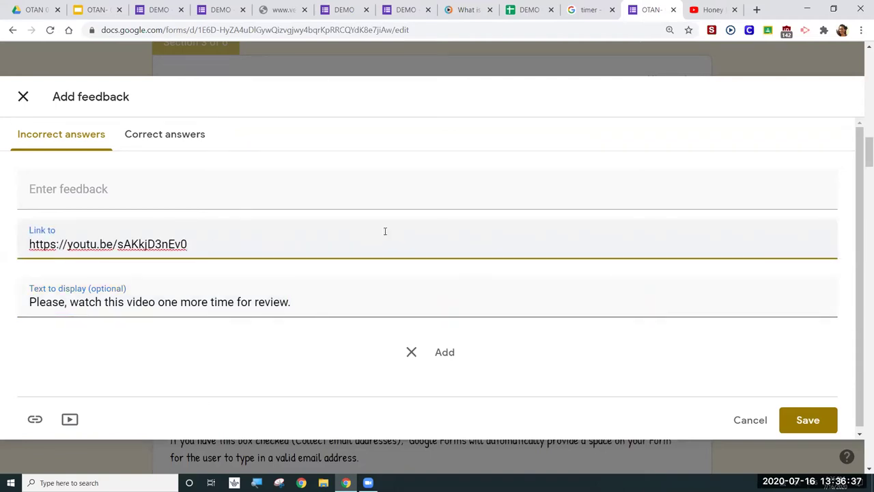
pyautogui.click(445, 353)
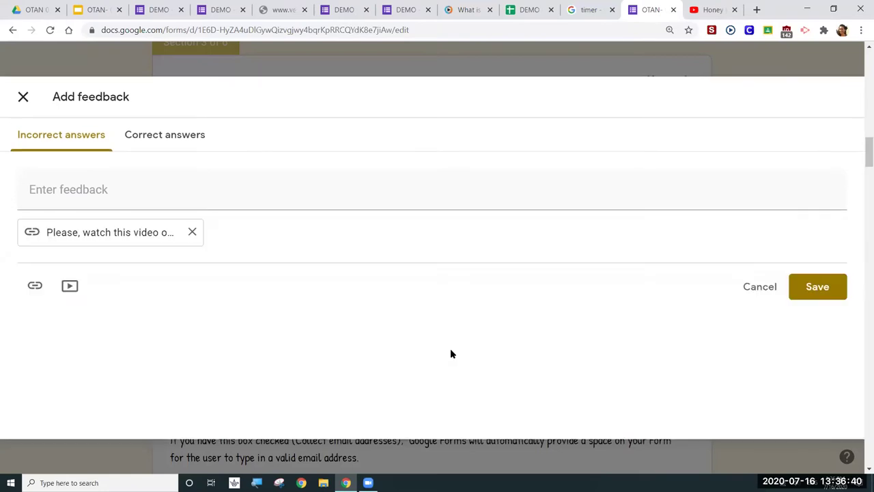
pyautogui.click(810, 291)
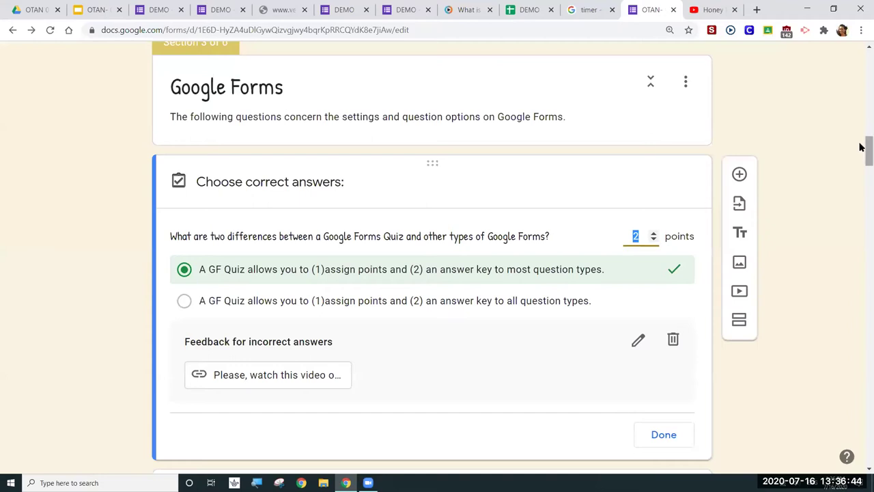
# - Delete the incorrect-answer feedback from the Google Forms Quiz differences question and finish editing its answer key
pyautogui.moveTo(866, 146); pyautogui.dragTo(866, 150)
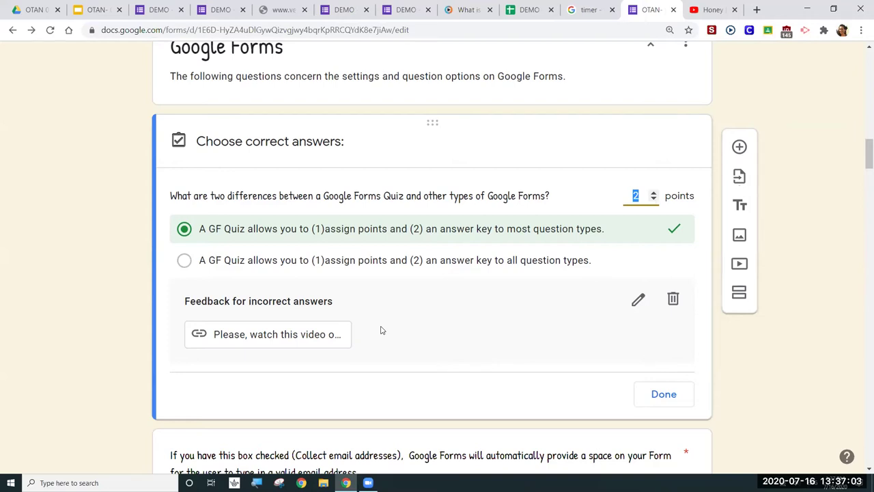
pyautogui.click(673, 301)
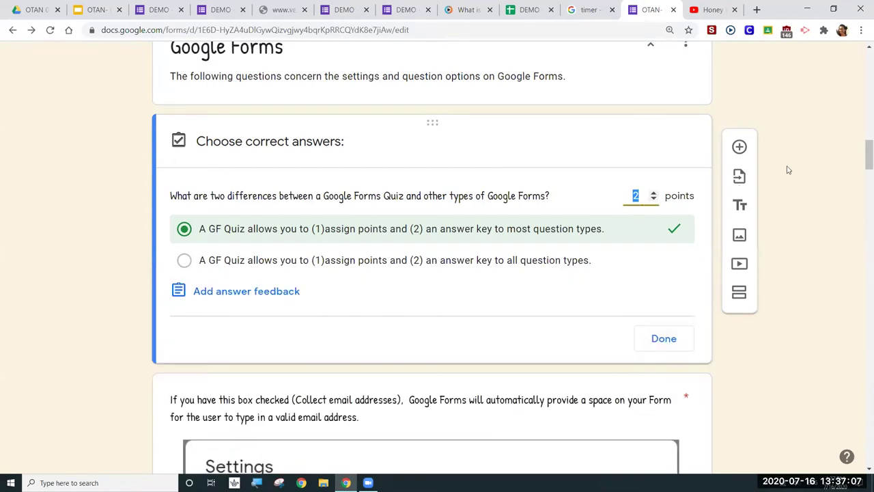
pyautogui.click(666, 337)
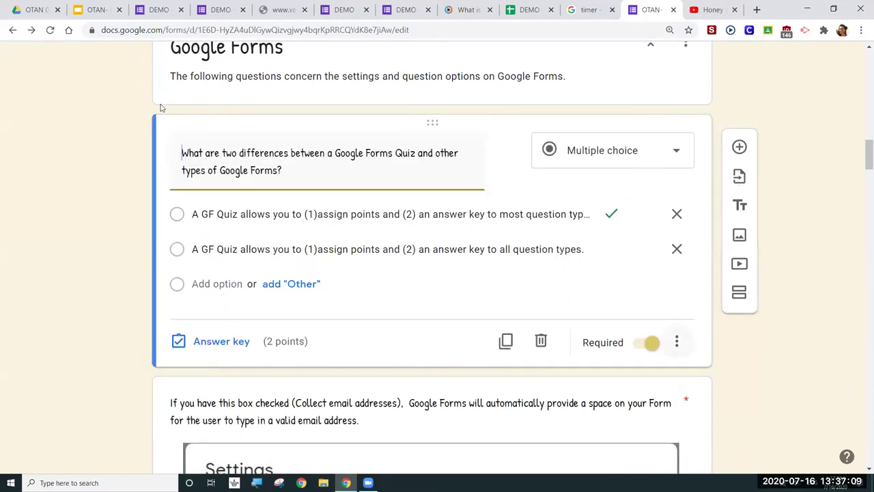
# - Examine the answer key and feedback of the question about which icon previews the Google Form
pyautogui.moveTo(862, 153); pyautogui.dragTo(861, 229)
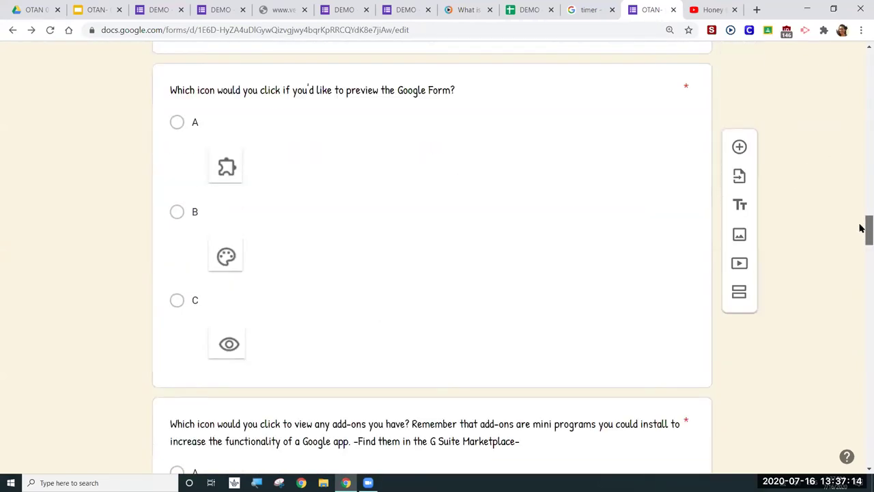
pyautogui.click(444, 238)
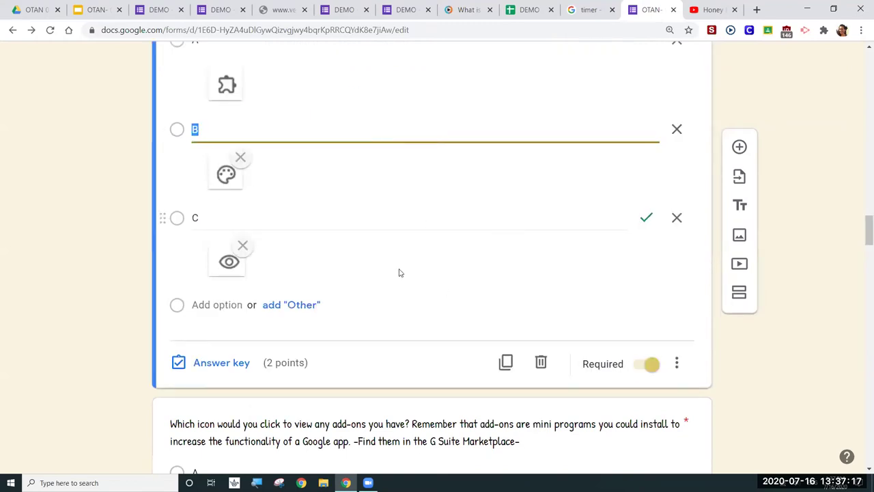
pyautogui.click(221, 362)
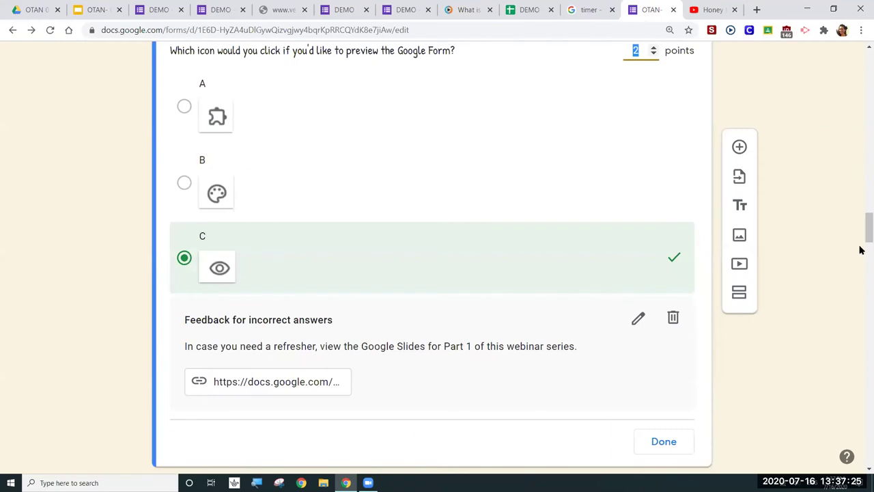
# - Open the answer key of the question about the acronym URL and start adding answer feedback
pyautogui.moveTo(861, 228); pyautogui.dragTo(862, 314)
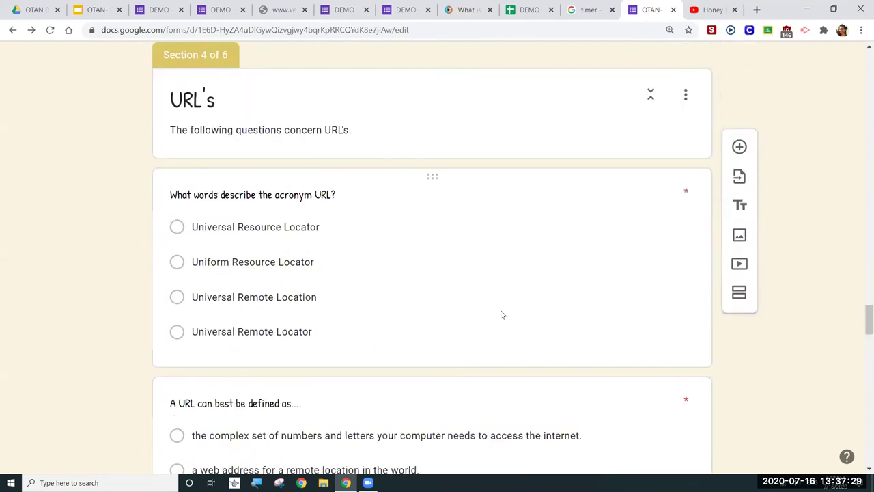
pyautogui.click(379, 305)
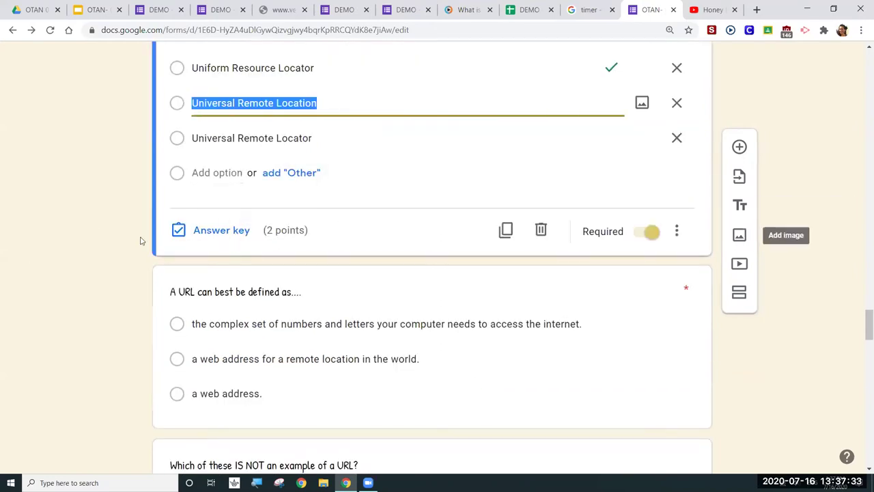
pyautogui.click(226, 234)
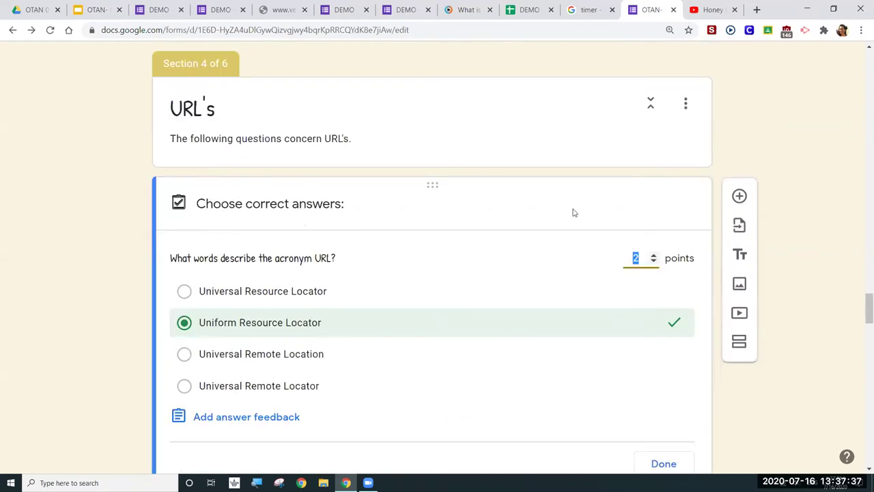
pyautogui.scroll(-2, 784, 198)
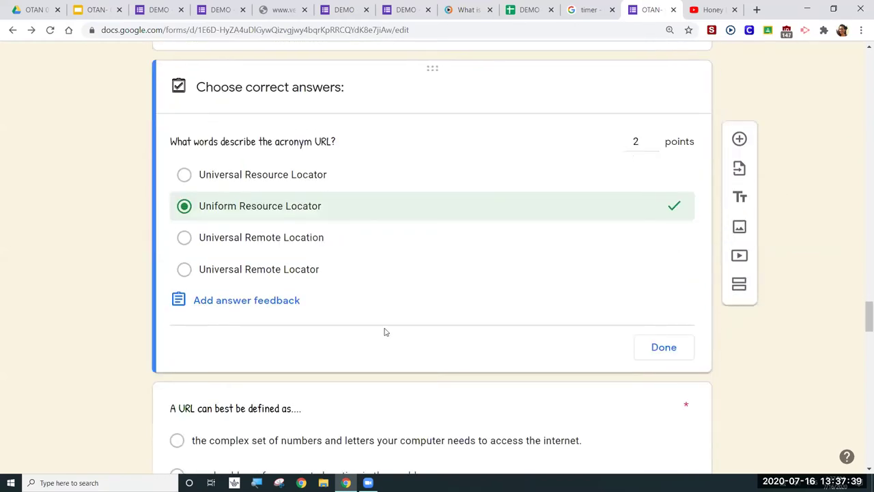
pyautogui.click(268, 305)
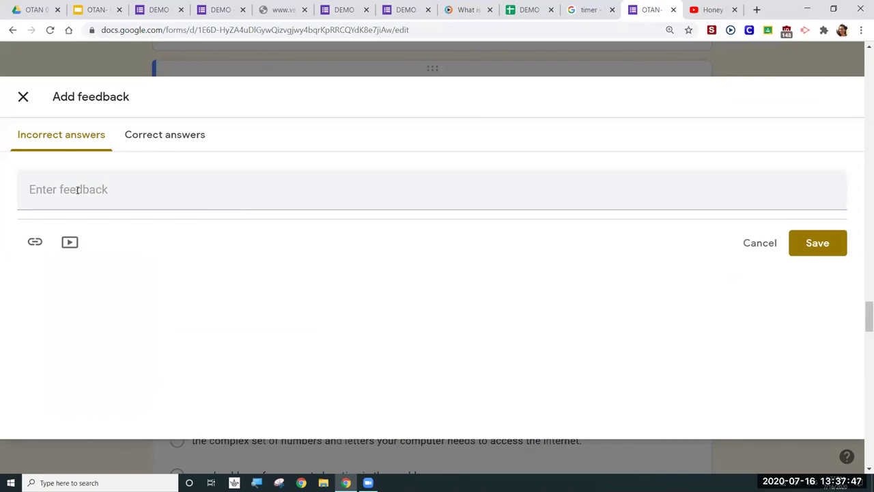
# - Copy the web address of Study.com's What is a Hyperlink lesson and insert it as the link for the incorrect-answer feedback
pyautogui.click(469, 10)
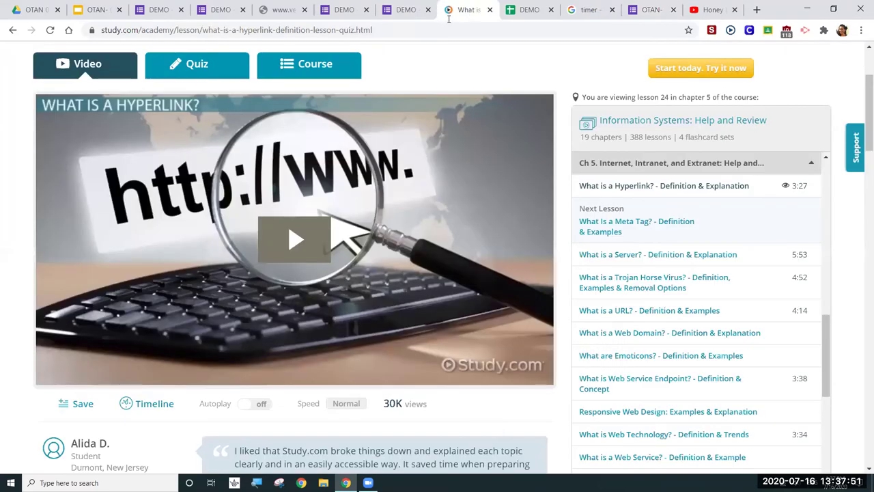
pyautogui.click(409, 30)
pyautogui.hotkey('ctrl', 'c')
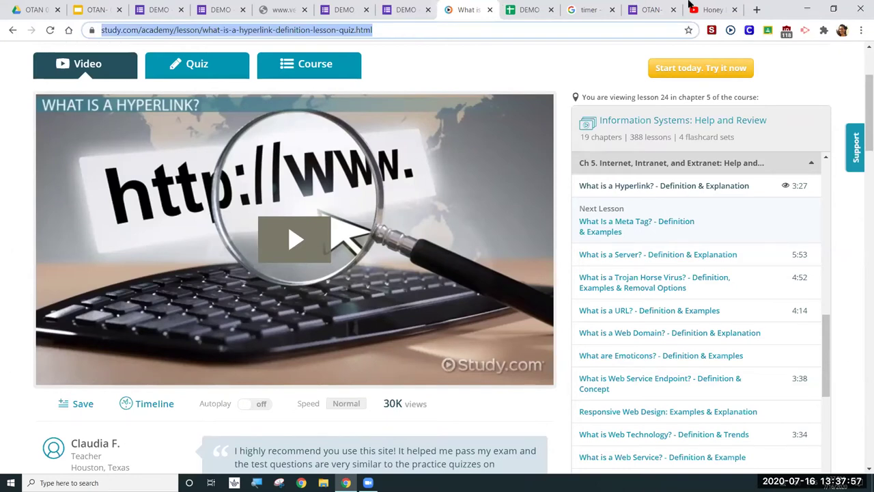
pyautogui.click(650, 10)
pyautogui.click(111, 189)
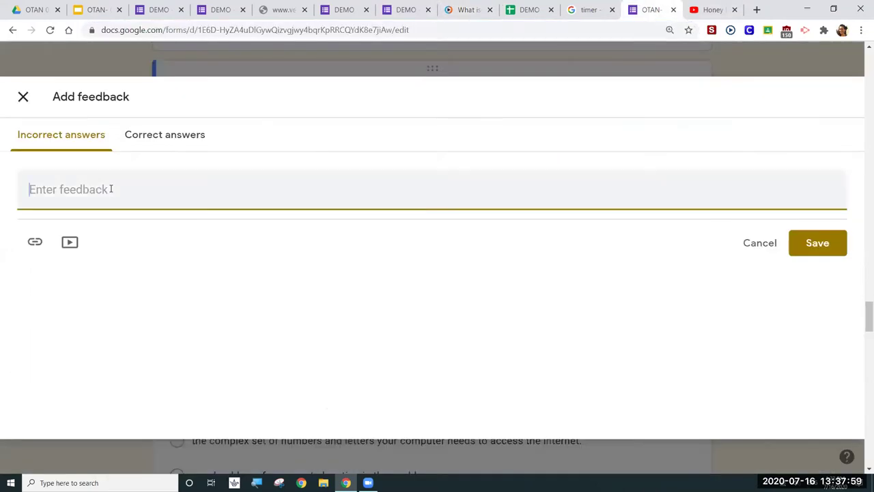
pyautogui.press('Tab')
pyautogui.press('Return')
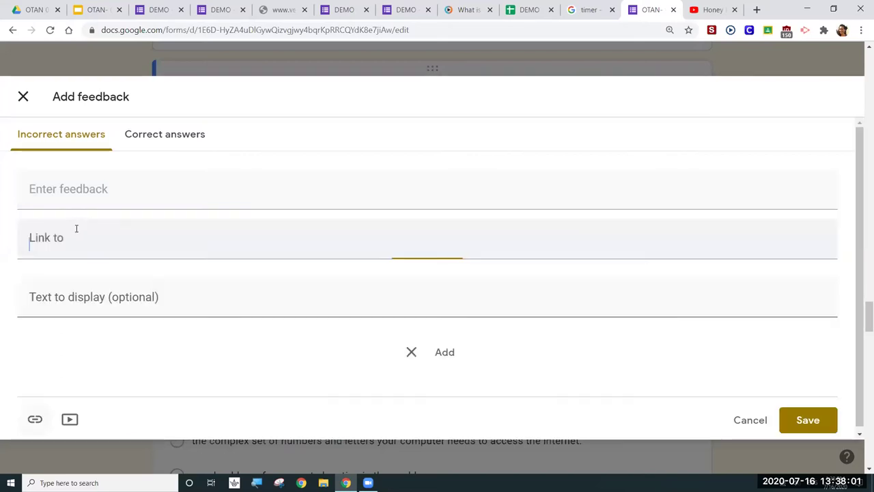
pyautogui.hotkey('ctrl', 'v')
# - Enter "Try again!" as the feedback text for incorrect answers
pyautogui.click(116, 185)
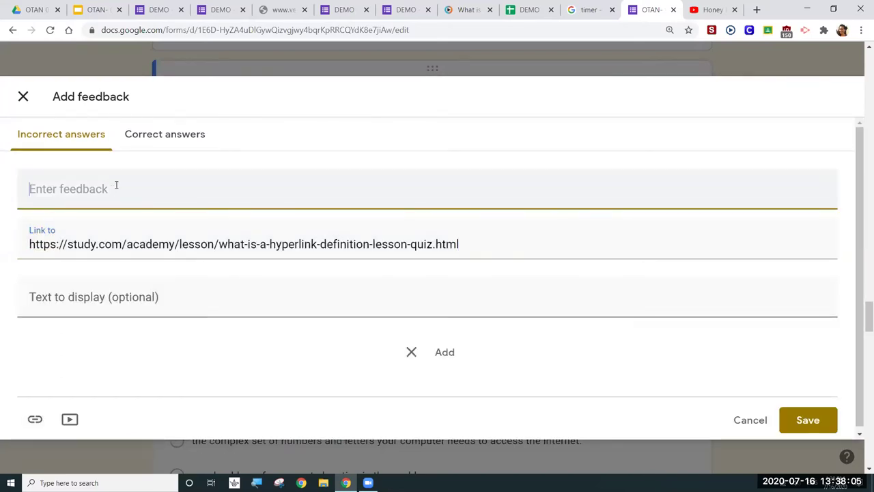
pyautogui.write('p')
pyautogui.press('BackSpace')
pyautogui.write('Try again!')
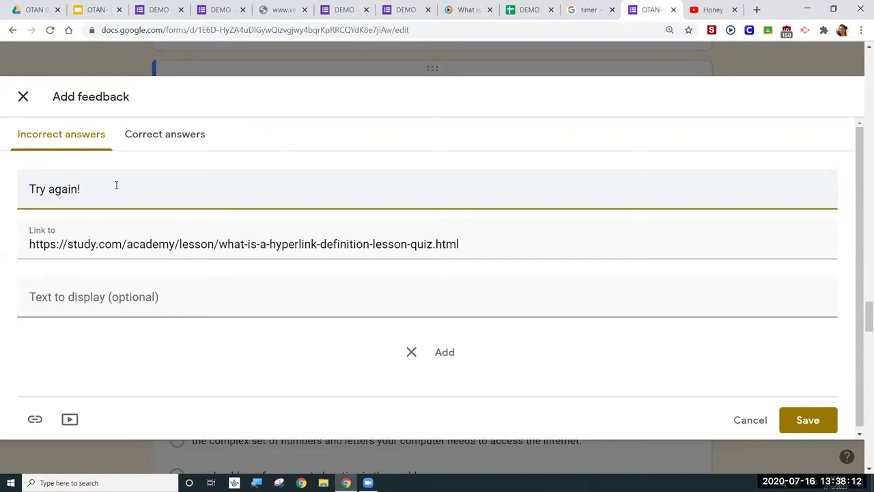
# - Give the link the display text "Please, watch this video one more time for review." and add it to the feedback
pyautogui.click(170, 311)
pyautogui.write('Ple')
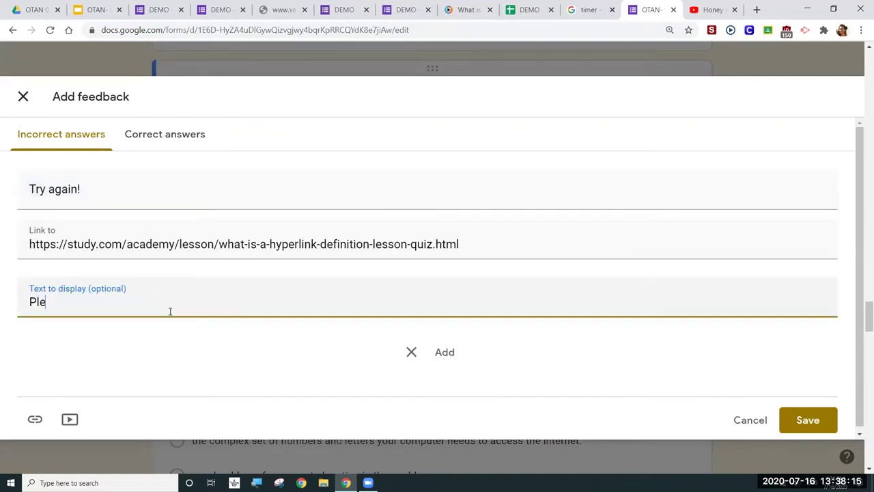
pyautogui.write('ase, watch this video')
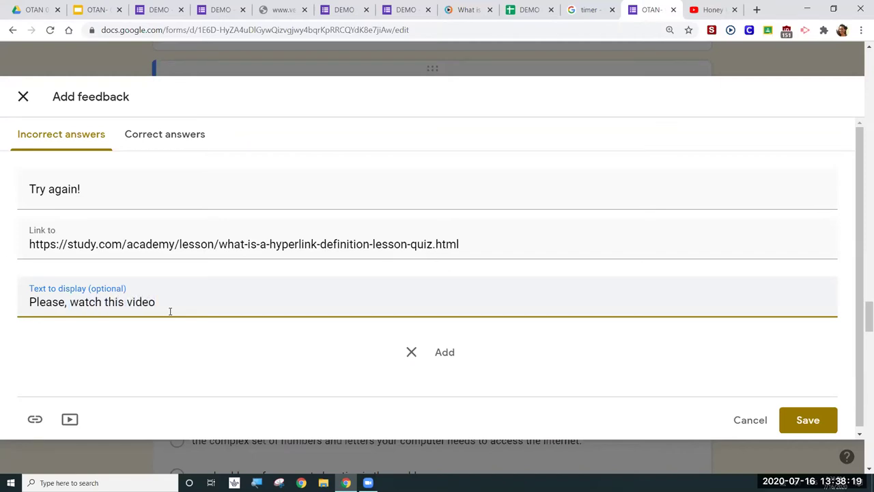
pyautogui.write(' one more time fo')
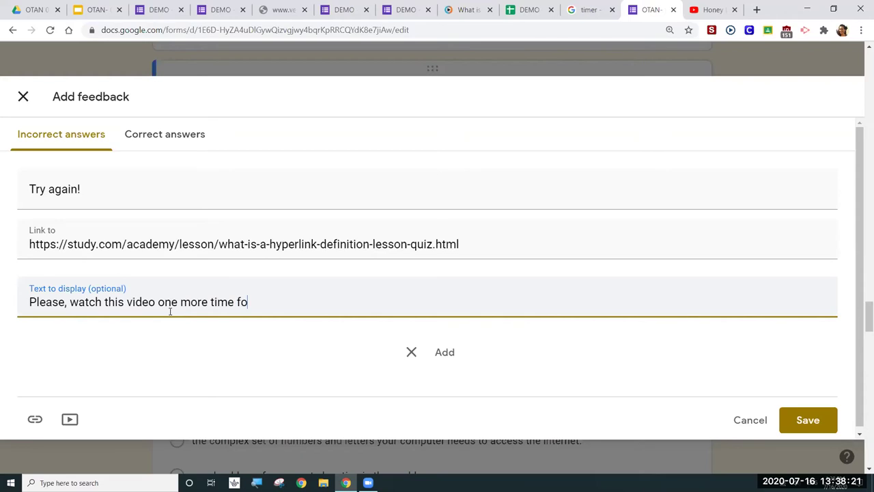
pyautogui.write('r rreview.')
pyautogui.press('Left')
pyautogui.press('Left')
pyautogui.press('Left')
pyautogui.press('BackSpace')
pyautogui.click(441, 353)
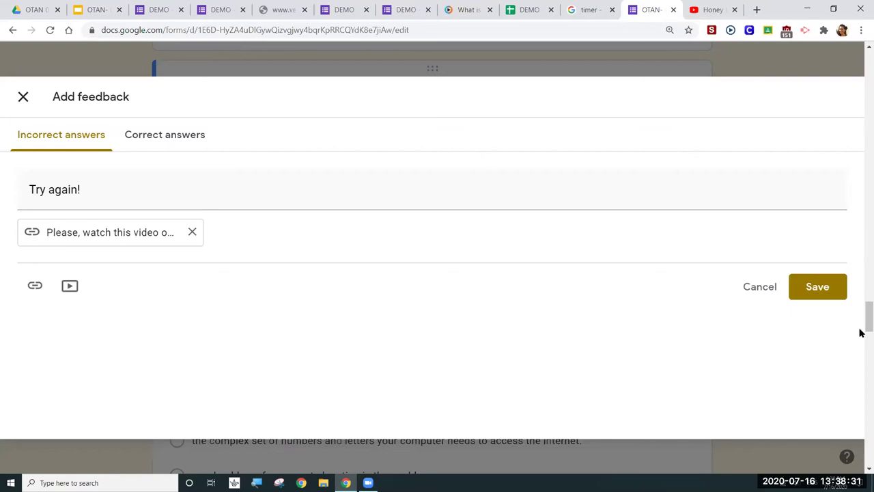
# - Enter "Great job!" as the feedback for correct answers and save the feedback
pyautogui.click(190, 138)
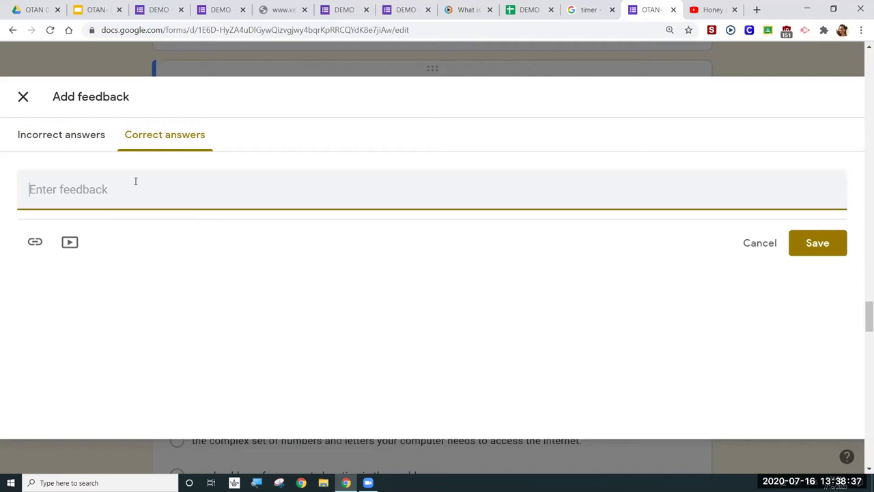
pyautogui.write('Great job')
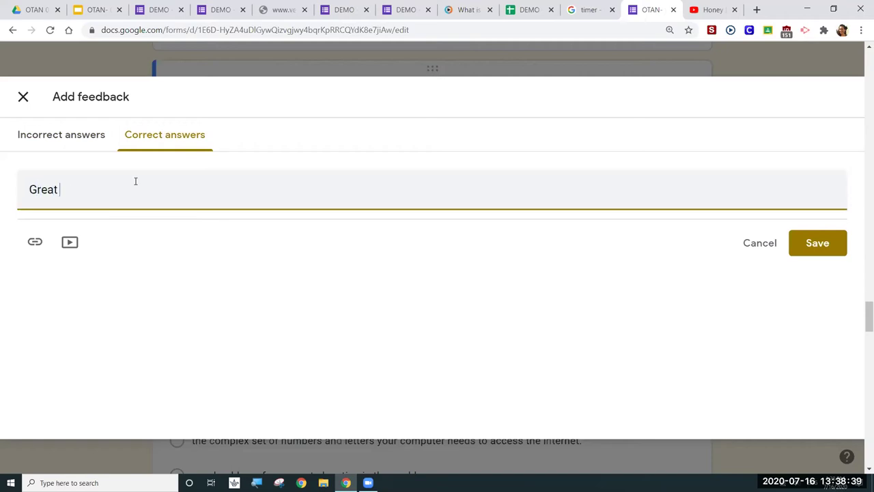
pyautogui.write('!')
pyautogui.click(815, 245)
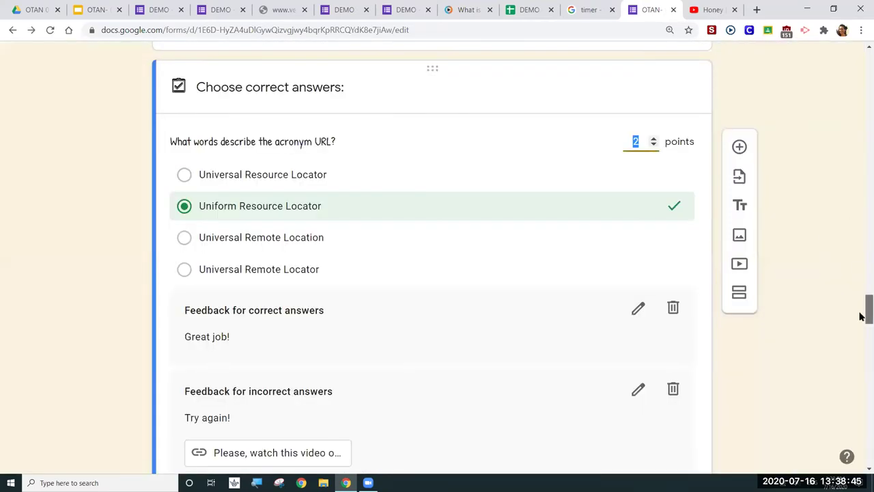
# - Review the correct-answer and incorrect-answer feedback in the URL acronym question's answer key
pyautogui.moveTo(866, 312); pyautogui.dragTo(862, 317)
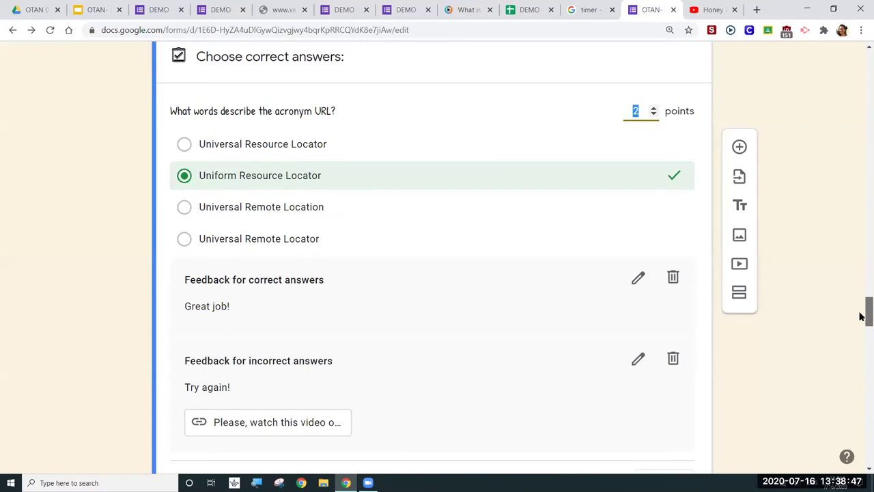
pyautogui.moveTo(862, 315); pyautogui.dragTo(862, 320)
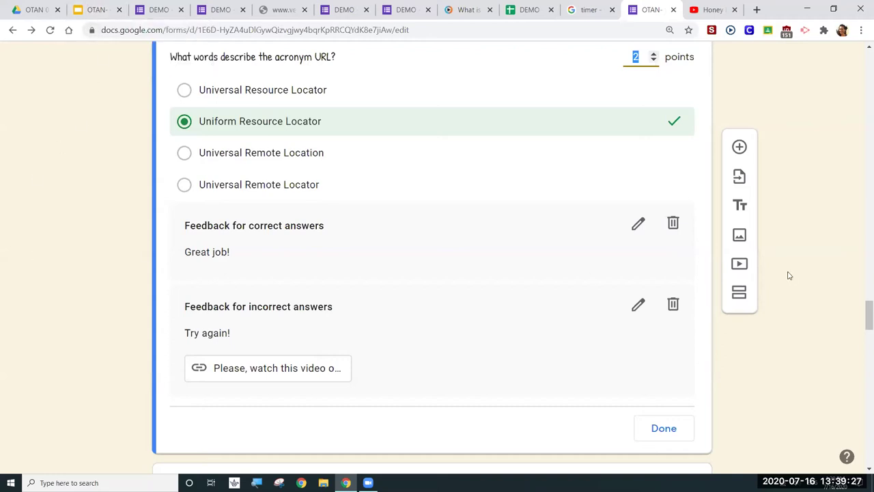
pyautogui.moveTo(861, 307); pyautogui.dragTo(861, 309)
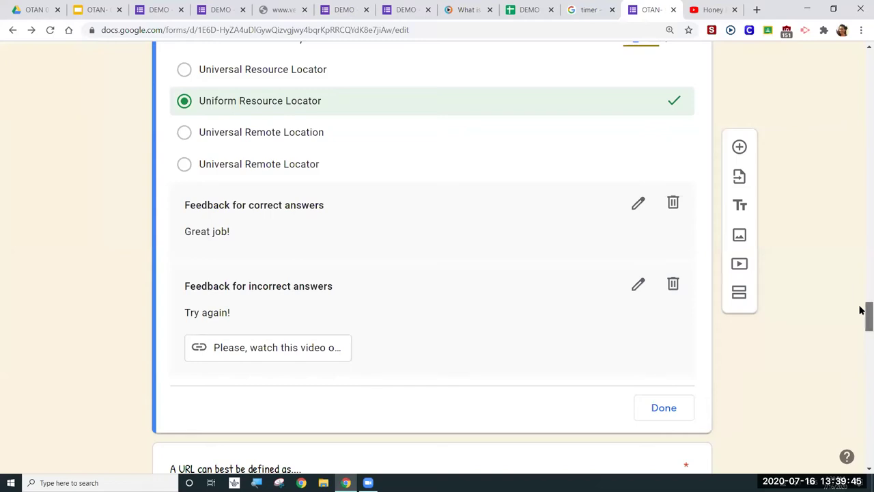
pyautogui.moveTo(862, 311); pyautogui.dragTo(861, 309)
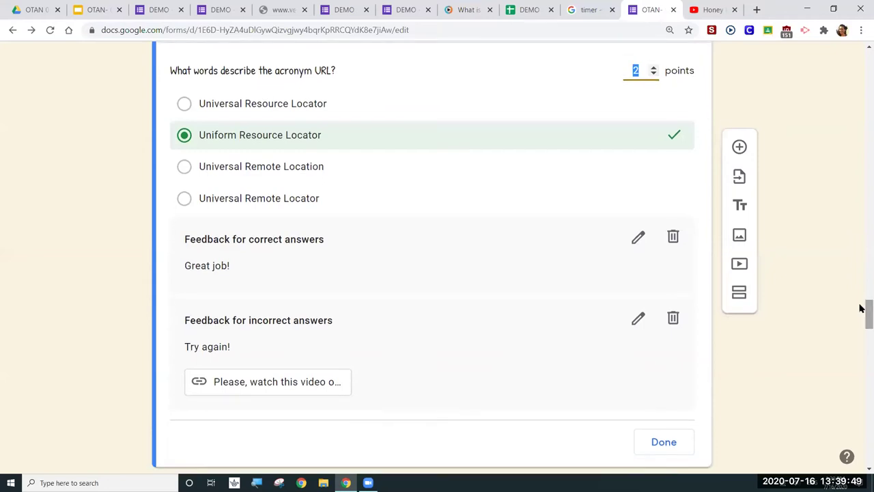
pyautogui.click(806, 203)
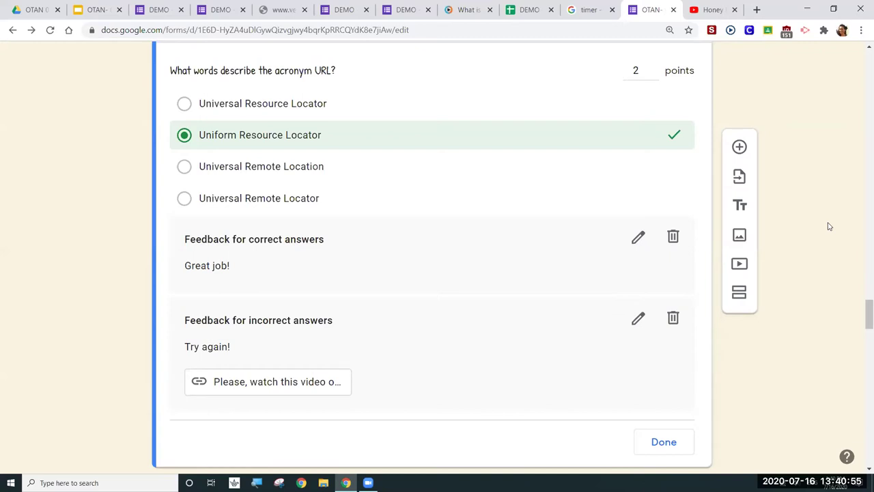
# - In the quiz settings, try releasing grades immediately after each submission, return to later after manual review, and save
pyautogui.moveTo(865, 316); pyautogui.dragTo(862, 27)
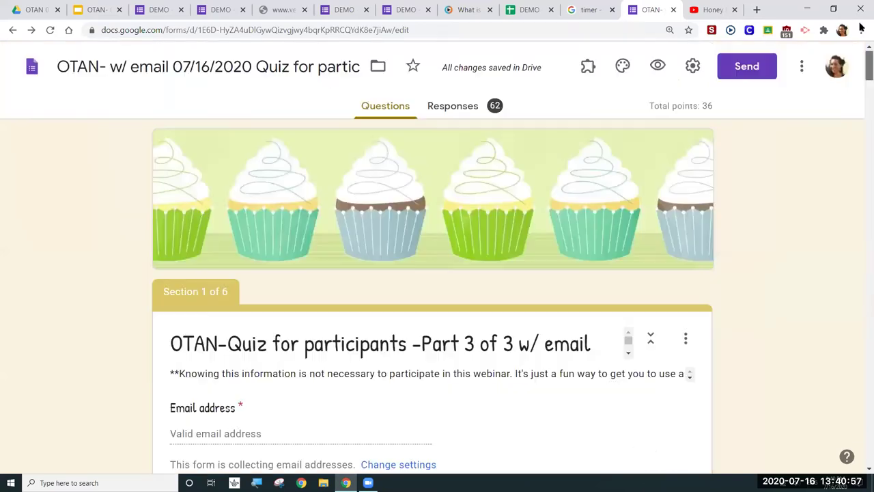
pyautogui.click(692, 65)
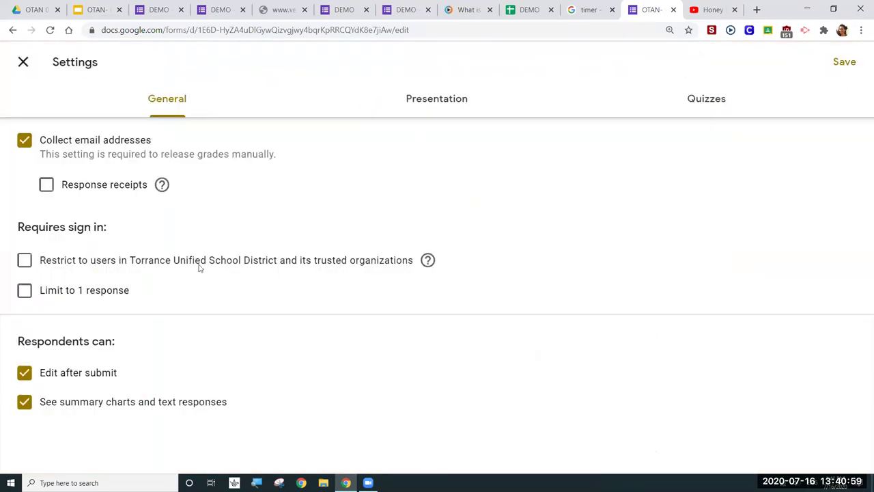
pyautogui.click(693, 109)
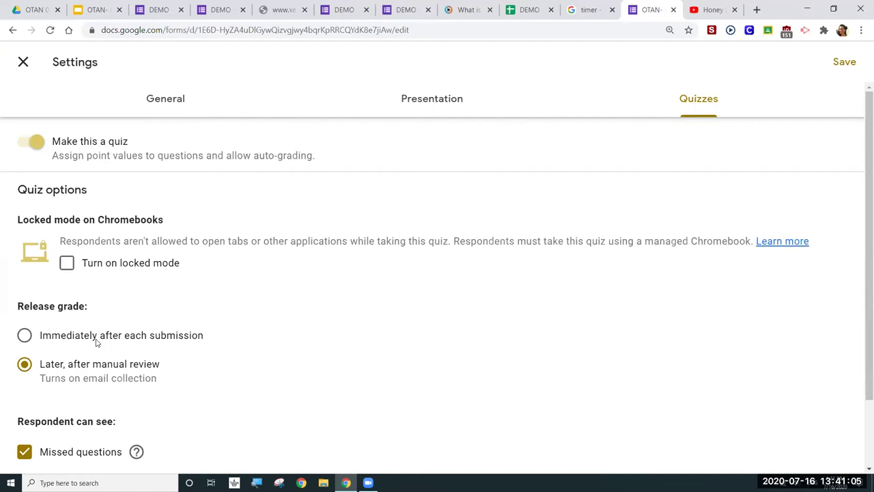
pyautogui.click(154, 340)
pyautogui.click(60, 371)
pyautogui.click(839, 63)
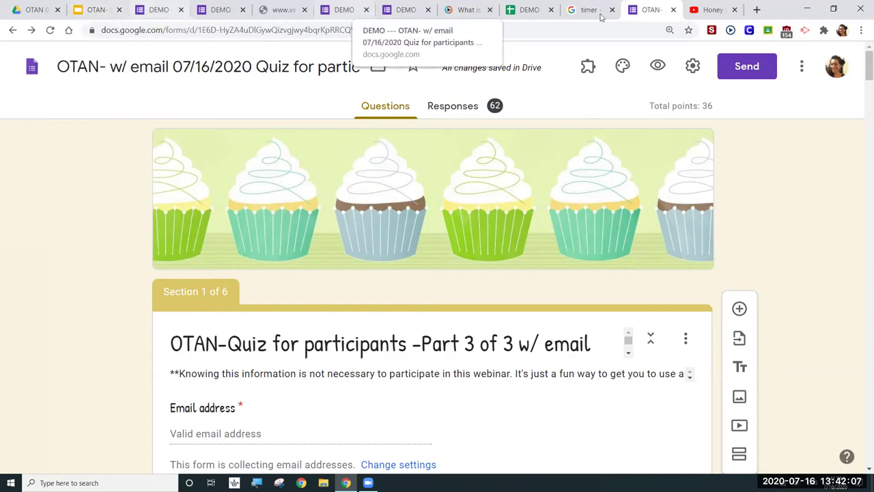
# - Open the answer feedback editor for the question "Which of these IS NOT an example of a URL?" from its answer key
pyautogui.moveTo(860, 75); pyautogui.dragTo(839, 174)
pyautogui.scroll(-4, 839, 174)
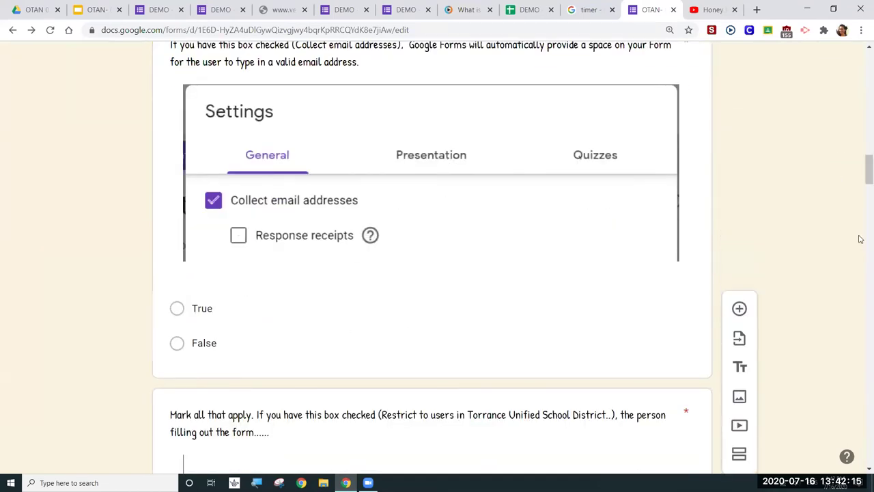
pyautogui.moveTo(861, 175); pyautogui.dragTo(831, 343)
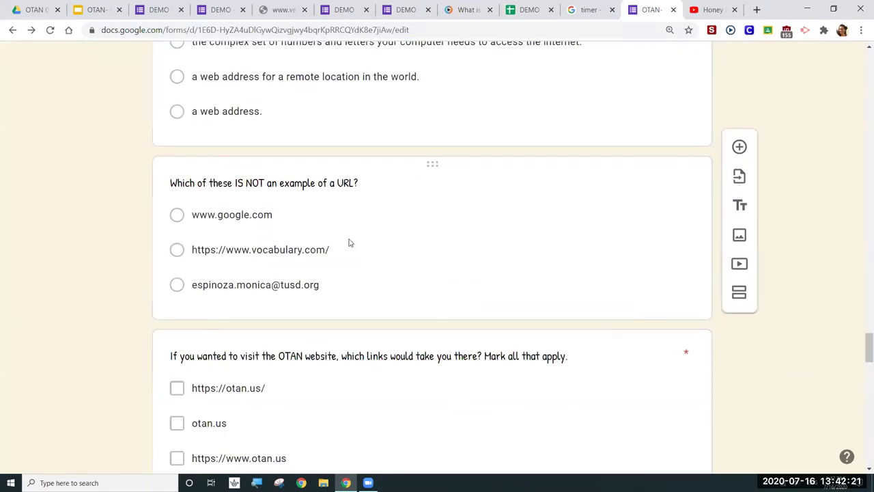
pyautogui.click(420, 254)
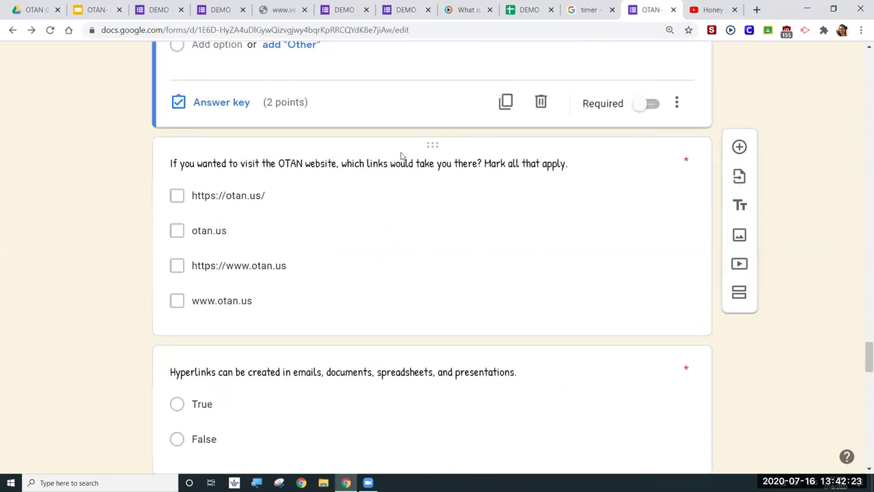
pyautogui.moveTo(860, 354); pyautogui.dragTo(861, 340)
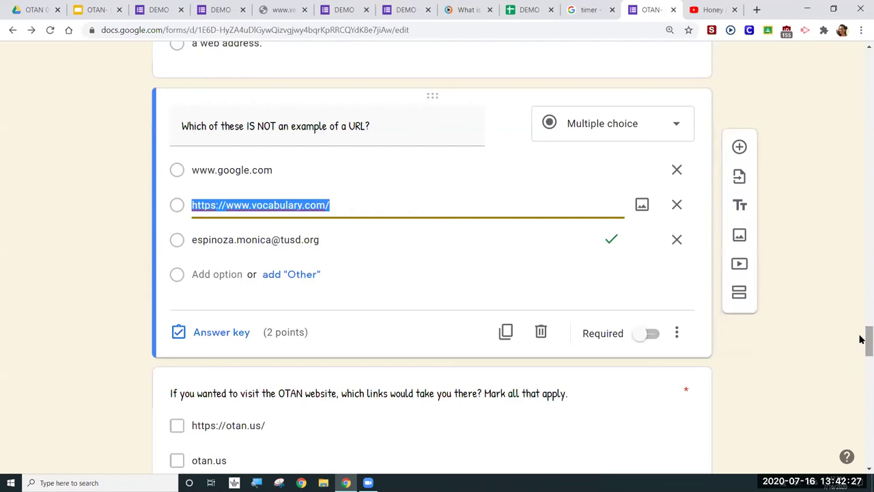
pyautogui.click(208, 333)
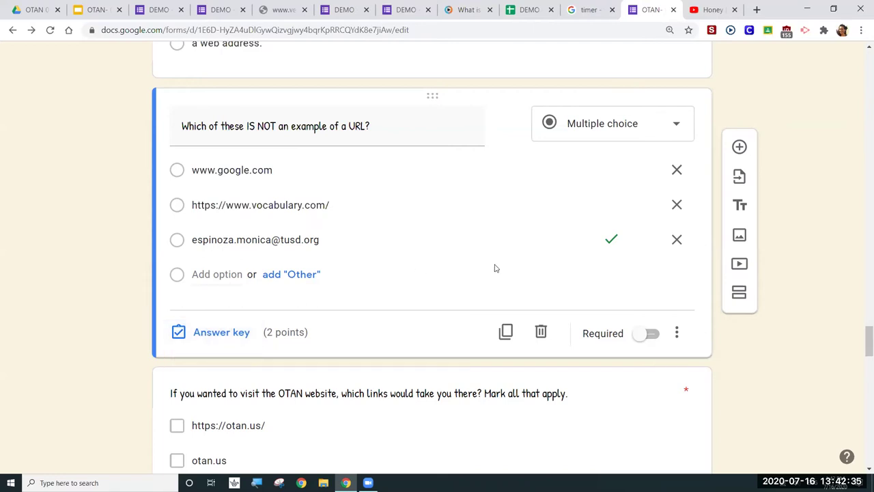
pyautogui.click(192, 334)
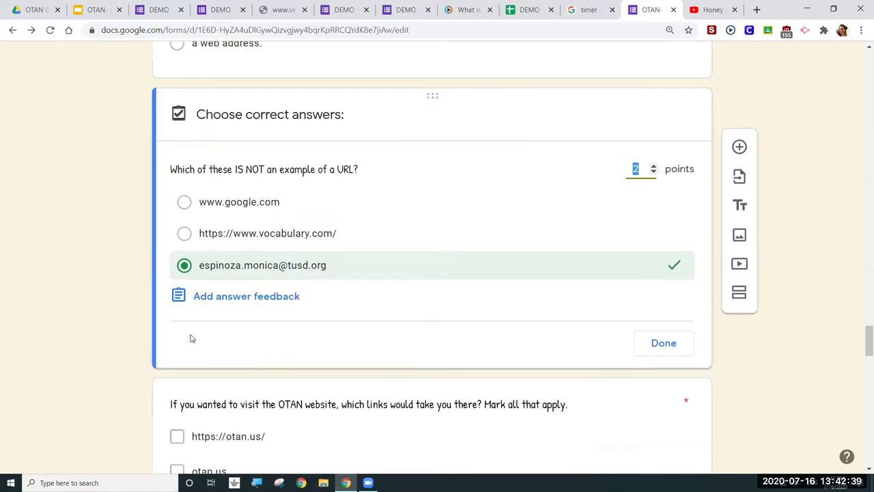
pyautogui.click(261, 298)
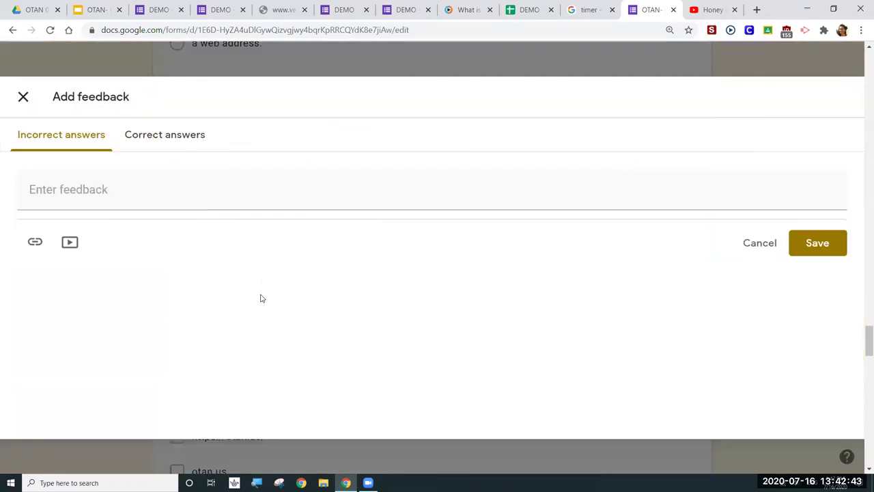
# - Enter "You did great!" as the feedback for correct answers
pyautogui.click(119, 183)
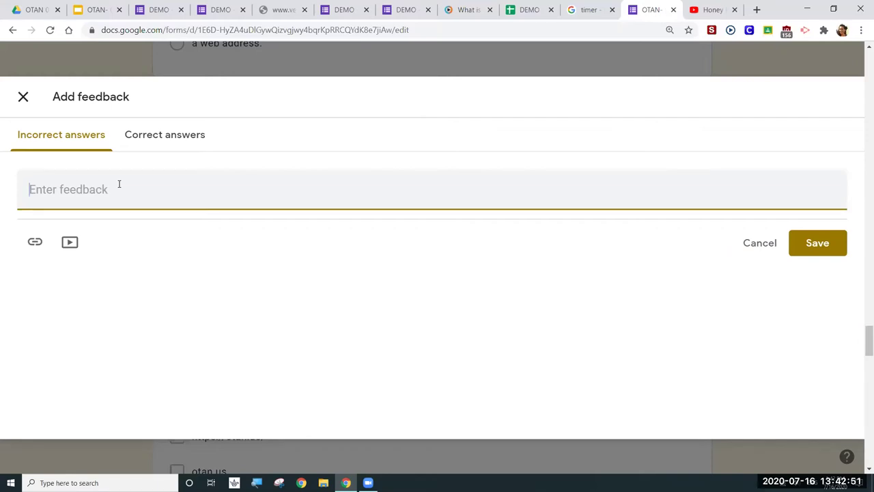
pyautogui.click(188, 144)
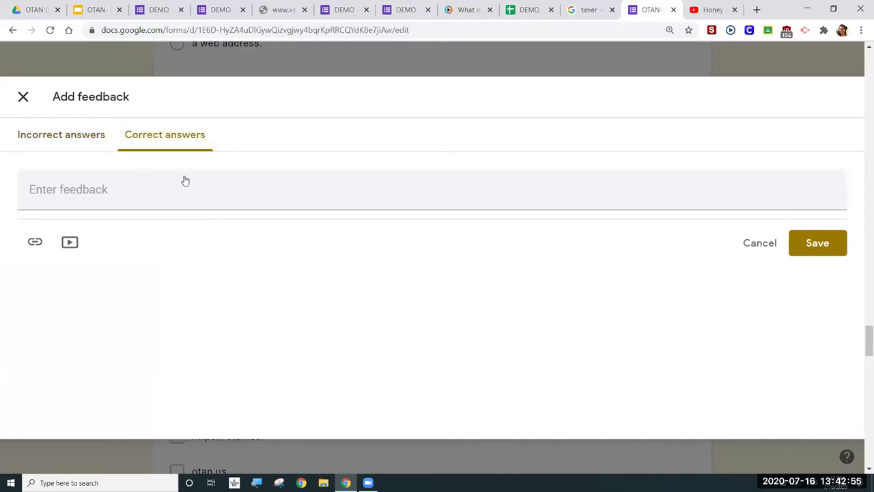
pyautogui.click(195, 195)
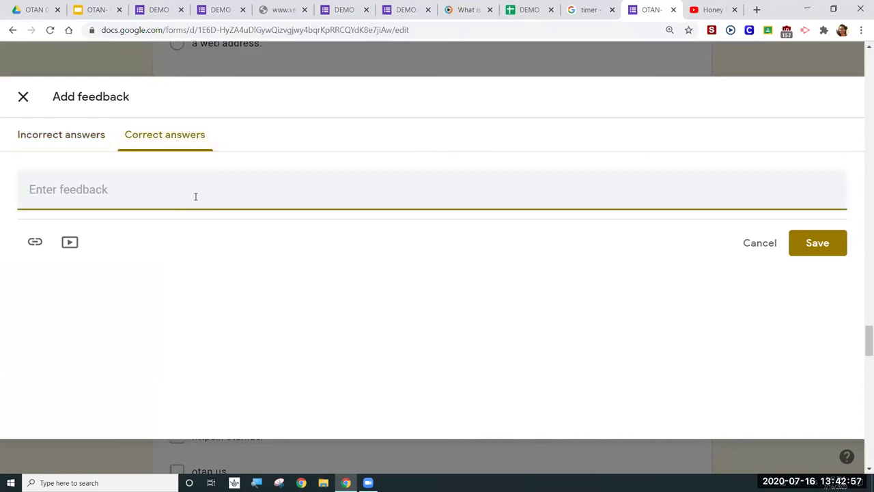
pyautogui.write('You did great!')
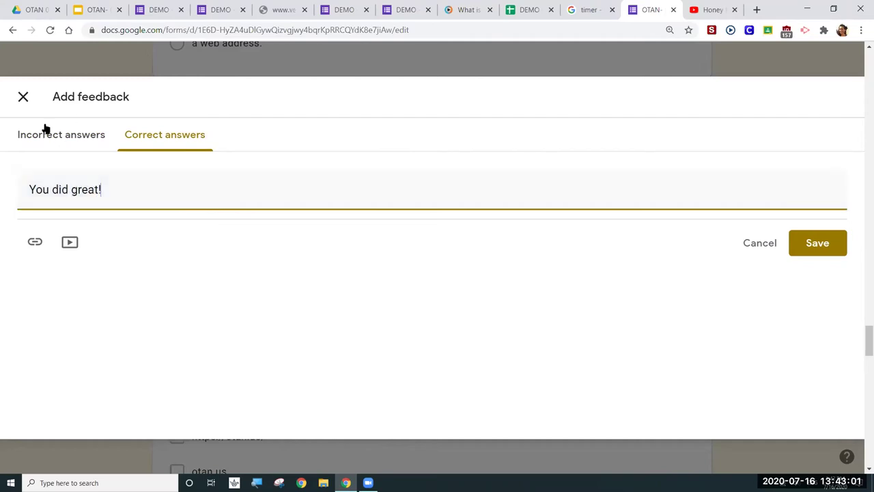
# - Enter "read the article again" as the feedback for incorrect answers
pyautogui.click(60, 138)
pyautogui.click(144, 191)
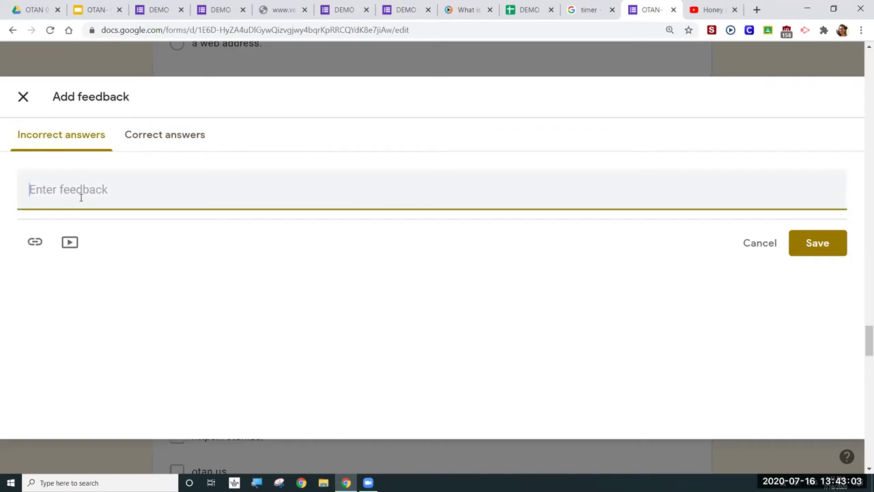
pyautogui.write('read ')
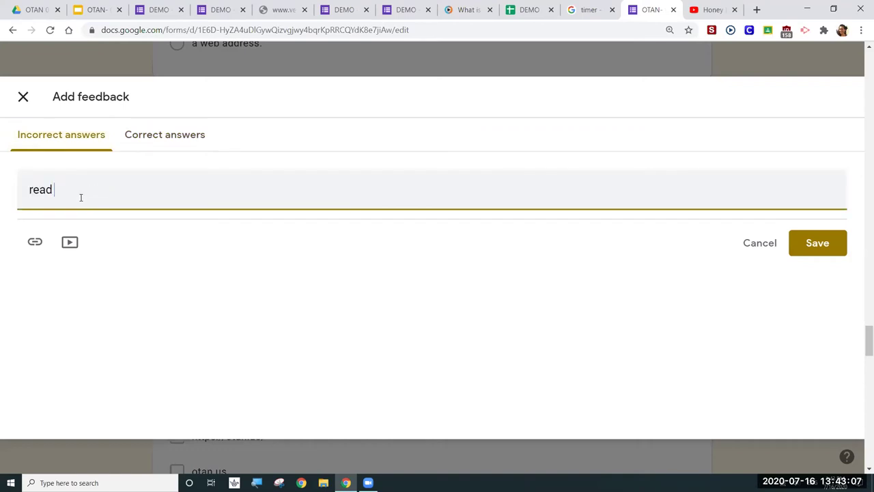
pyautogui.write('the article again')
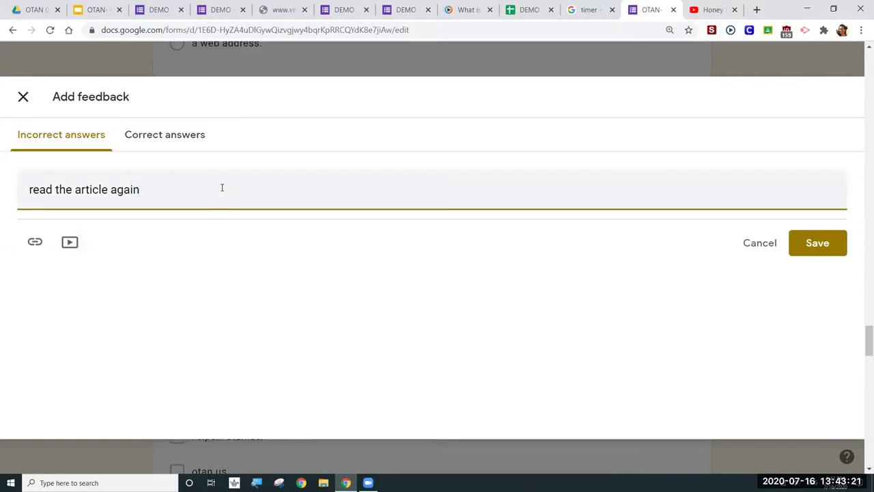
pyautogui.moveTo(207, 189); pyautogui.dragTo(18, 193)
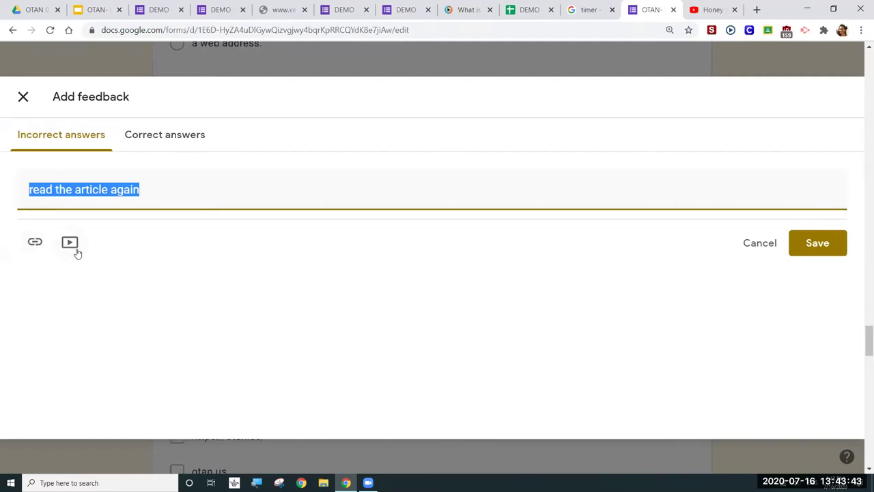
# - Start a feedback link for incorrect answers and set its target to the share link copied from the honey bee video on YouTube
pyautogui.click(33, 244)
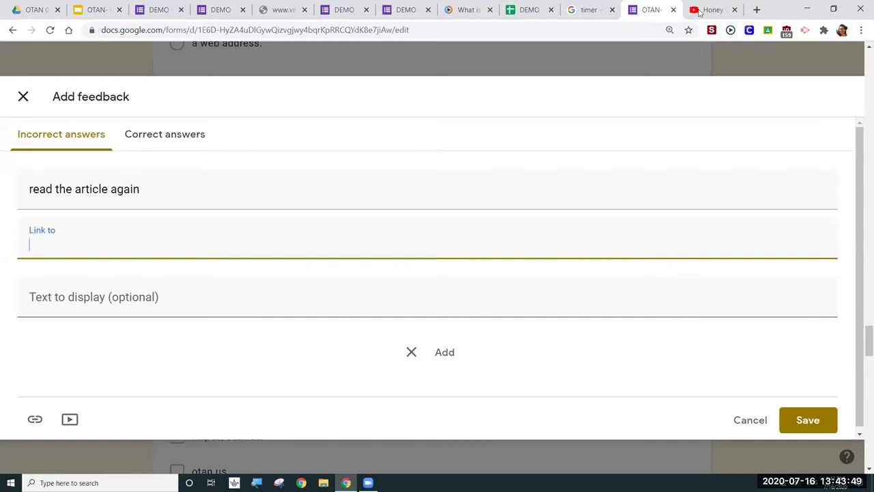
pyautogui.click(712, 9)
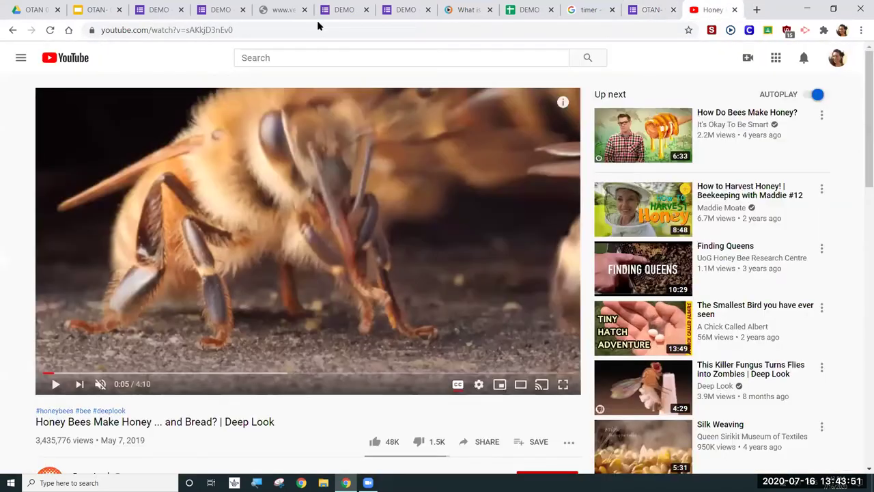
pyautogui.click(222, 29)
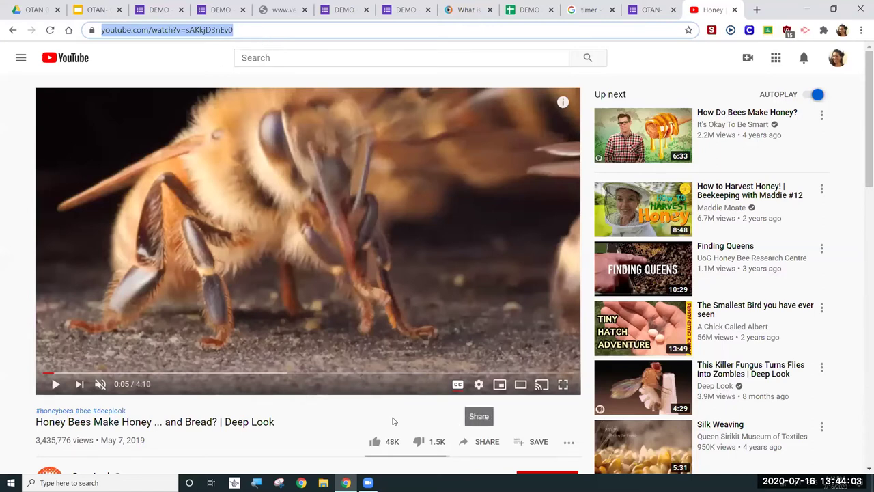
pyautogui.click(482, 441)
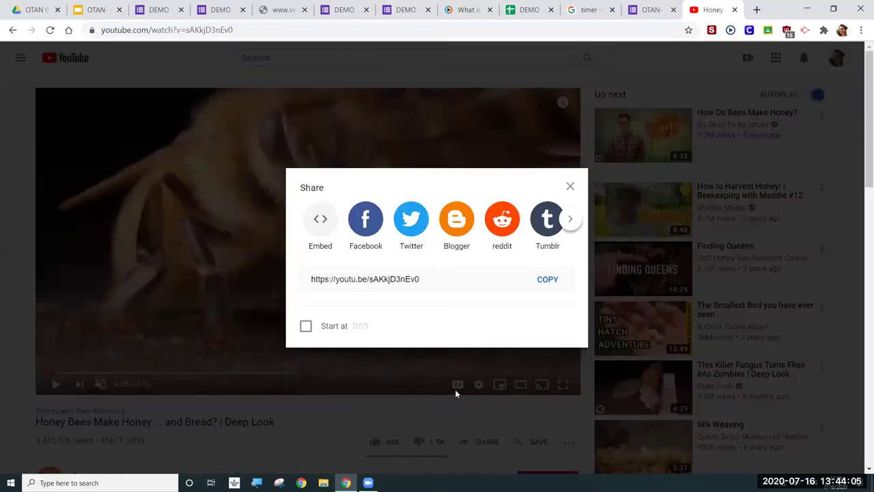
pyautogui.click(548, 280)
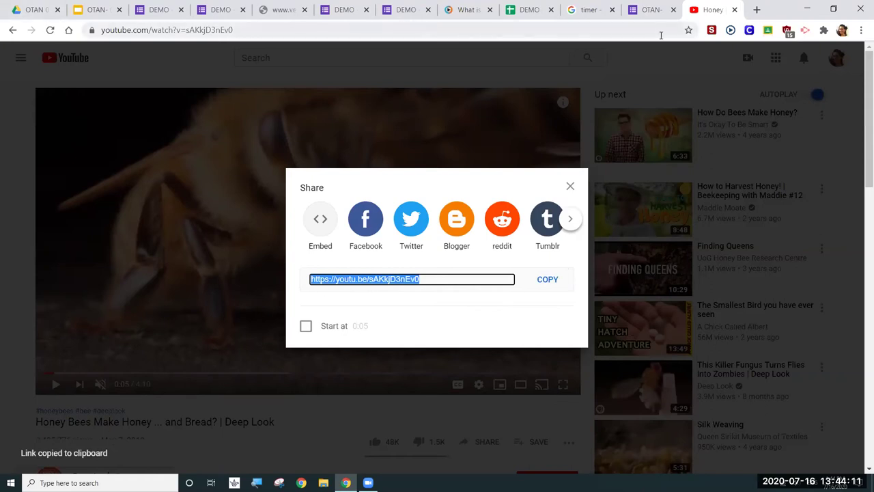
pyautogui.click(651, 13)
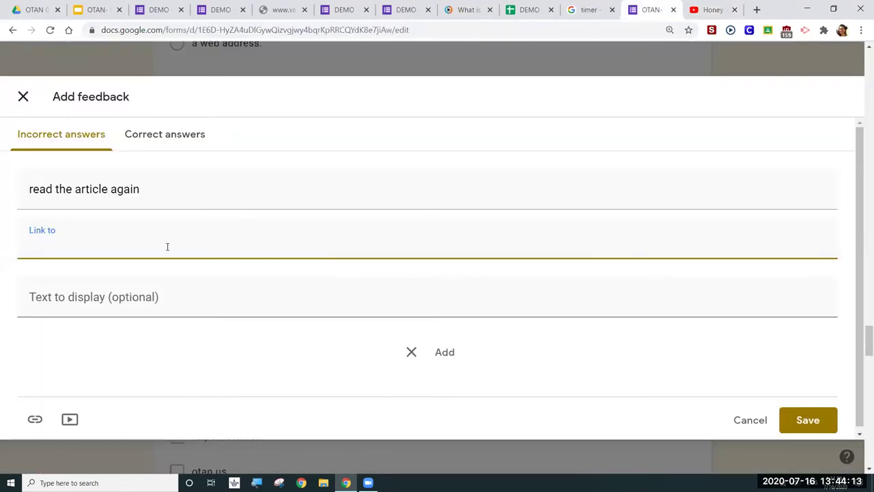
pyautogui.hotkey('ctrl', 'v')
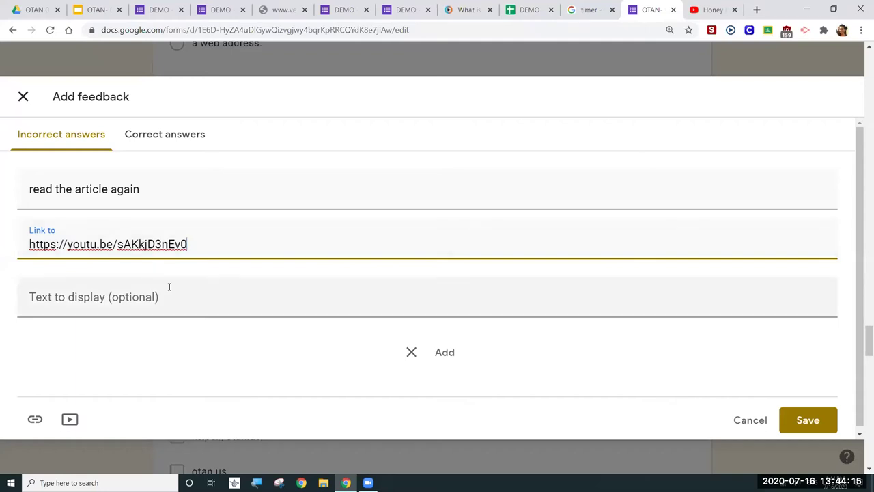
# - Give the video link the display text "Watch this again." and add it to the incorrect-answer feedback
pyautogui.click(164, 289)
pyautogui.write('W')
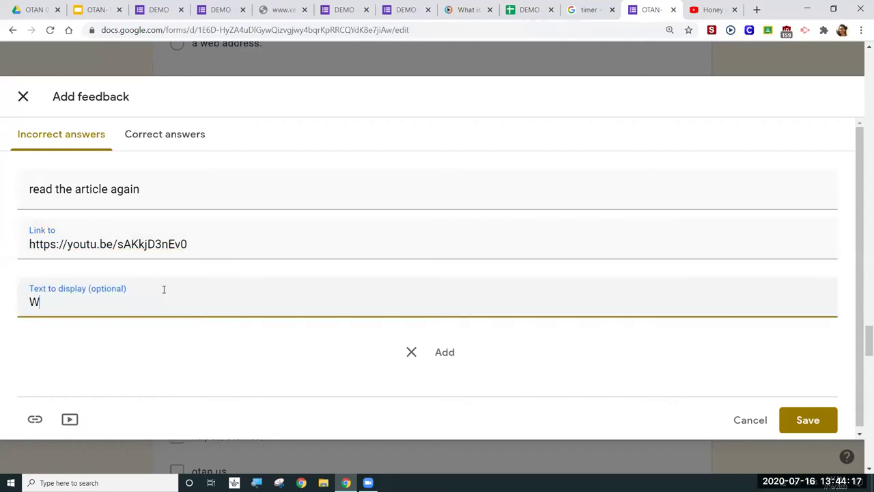
pyautogui.press('BackSpace')
pyautogui.write('Watch thi')
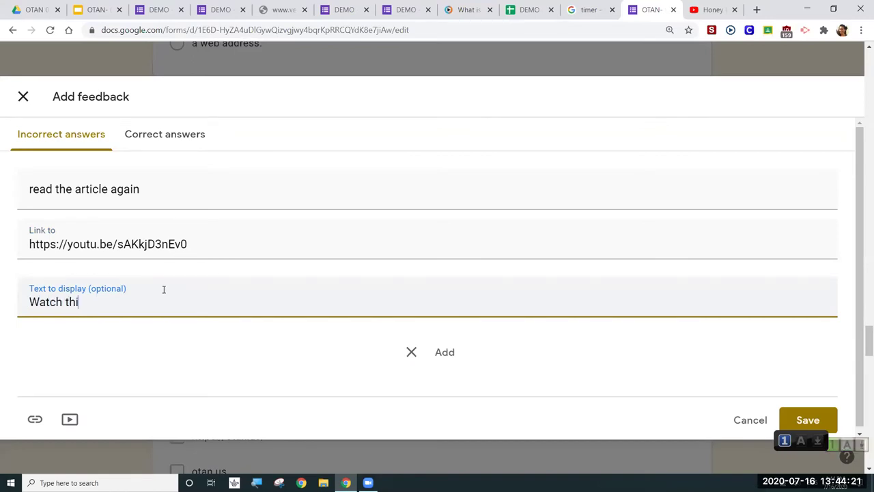
pyautogui.write('s again.')
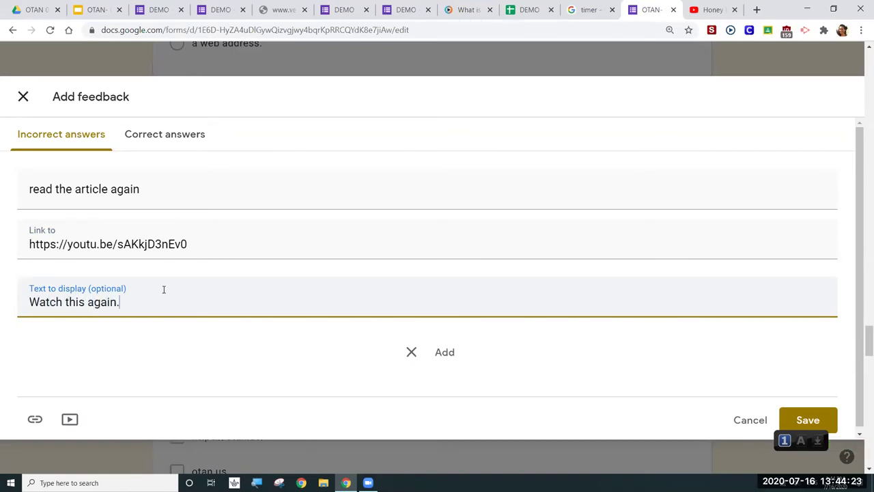
pyautogui.click(444, 355)
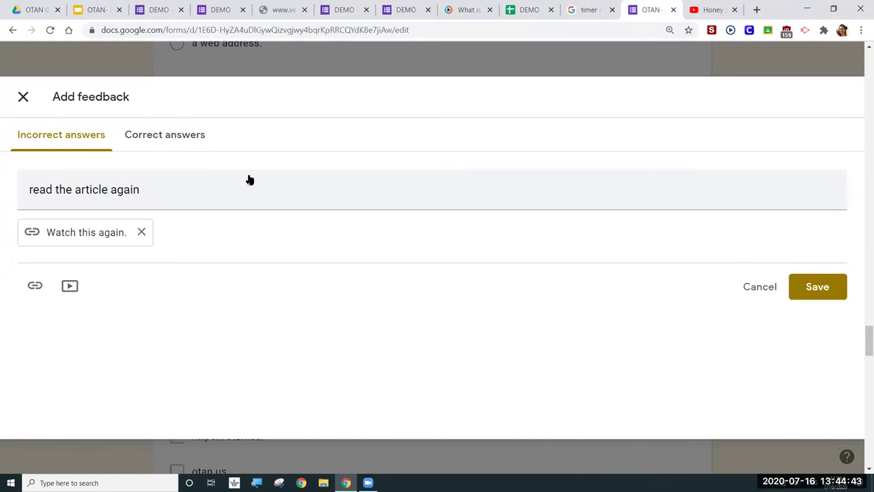
# - Check the correct-answer feedback, save the feedback, and review both entries in the question's answer key
pyautogui.click(157, 141)
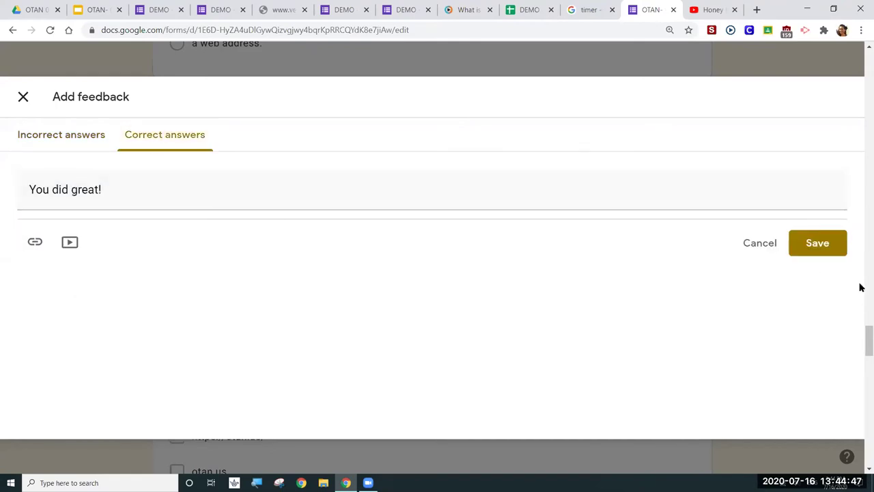
pyautogui.click(810, 249)
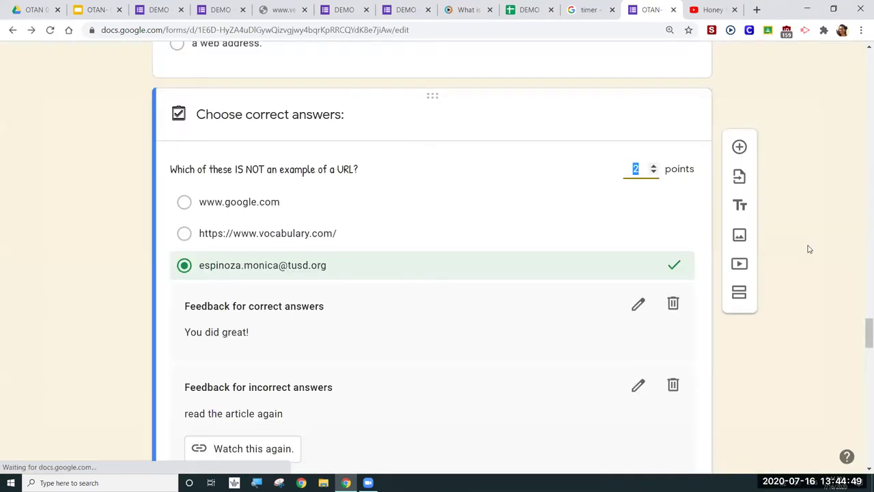
pyautogui.scroll(-2, 861, 332)
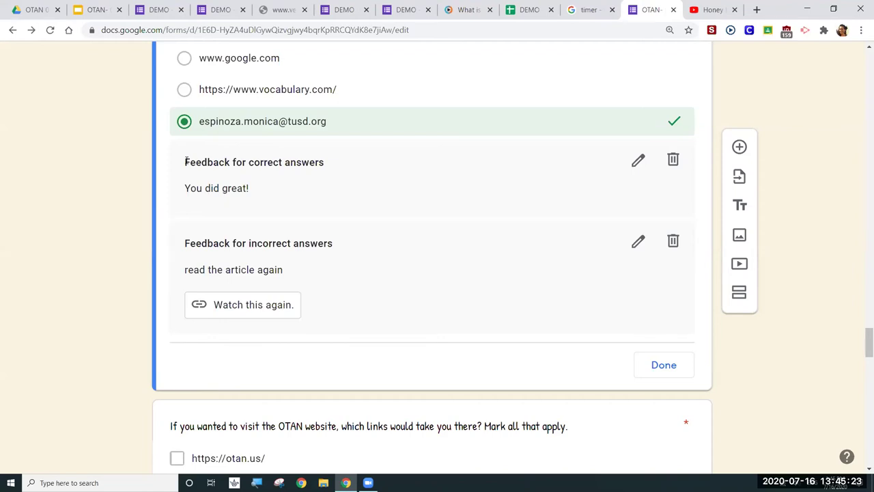
# - Delete the feedback for all answers from the answer key of the short-answer question "What is the presenter's name?"
pyautogui.scroll(20, 185, 161)
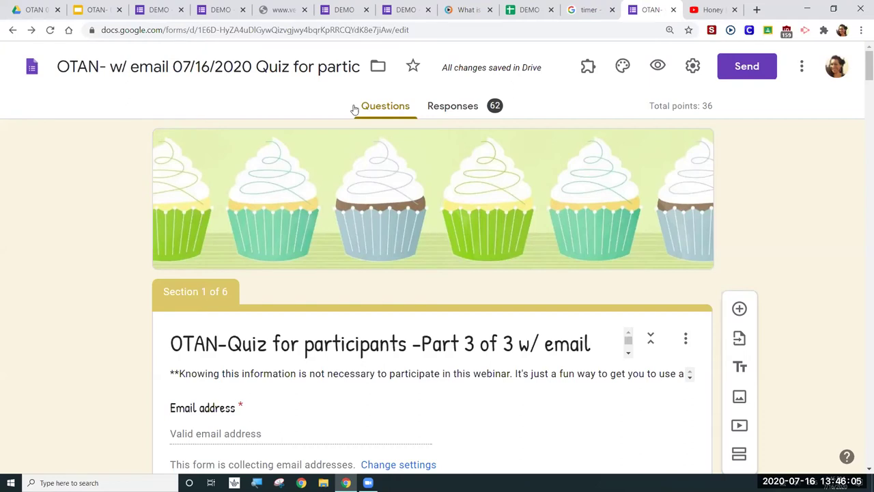
pyautogui.scroll(-7, 354, 109)
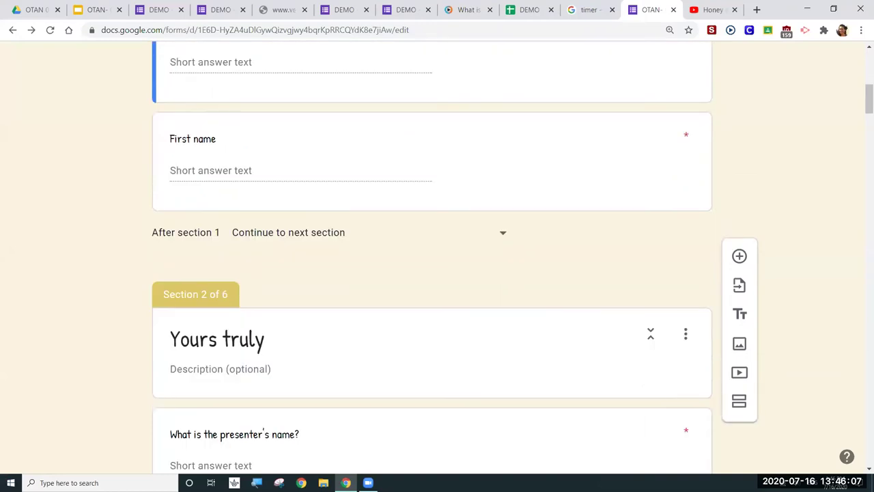
pyautogui.scroll(-5, 56, 256)
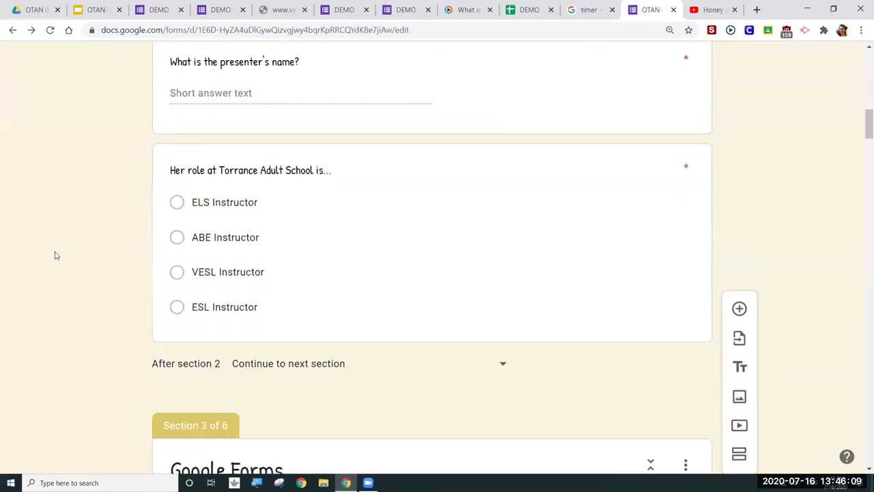
pyautogui.click(332, 113)
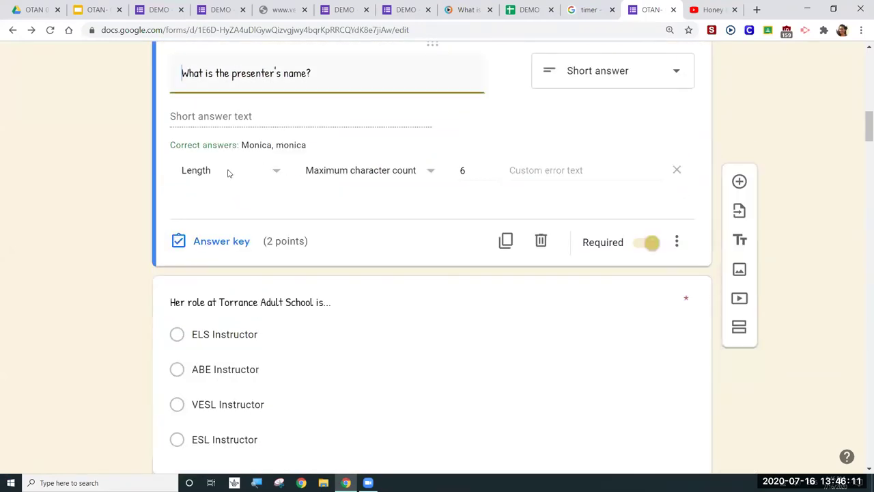
pyautogui.click(217, 243)
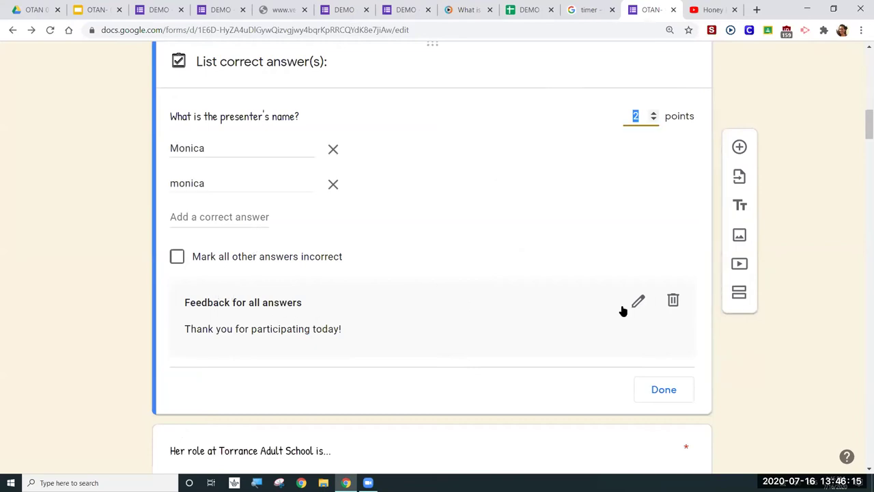
pyautogui.click(673, 301)
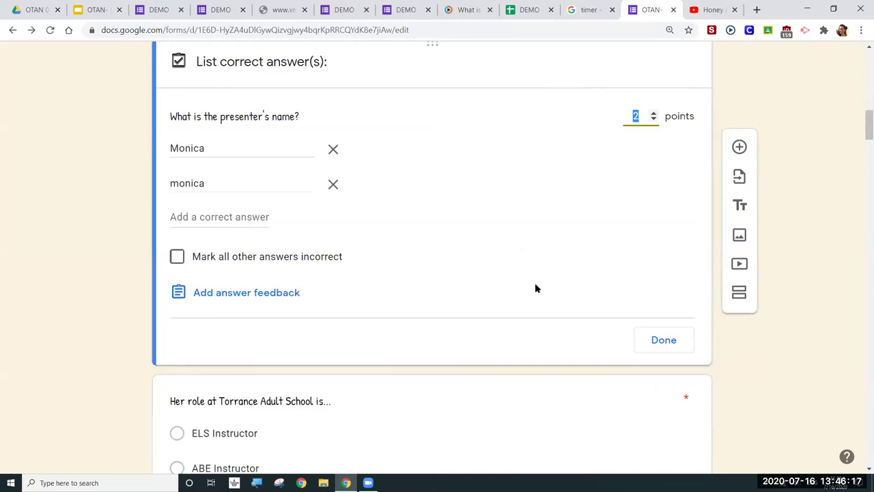
# - View the blank feedback form for the short-answer question, discard it without adding feedback, and leave the answer key
pyautogui.click(250, 300)
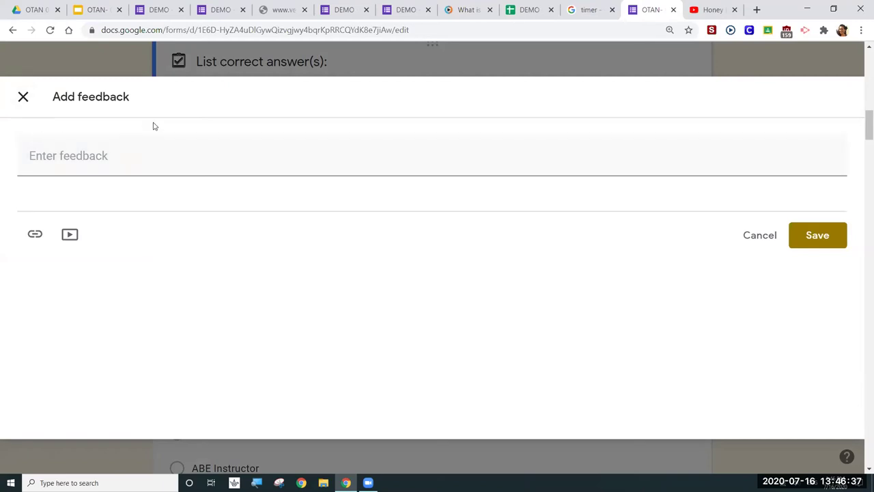
pyautogui.click(21, 104)
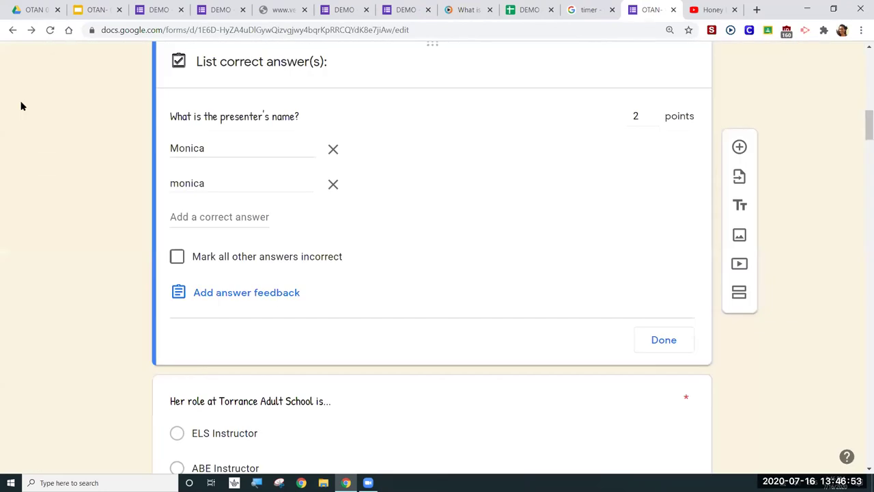
pyautogui.click(683, 347)
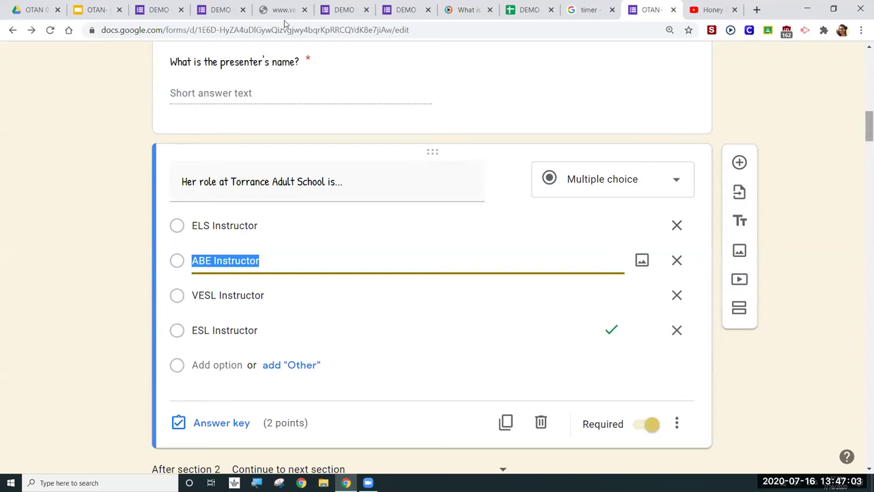
# - Switch to the demo quiz with email sign-in and look over the first individual response and its score release status
pyautogui.click(88, 12)
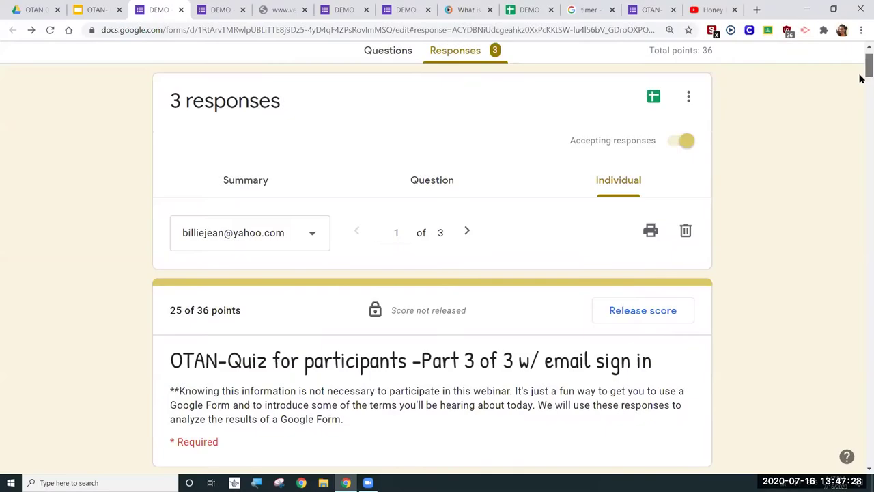
pyautogui.moveTo(858, 73); pyautogui.dragTo(862, 96)
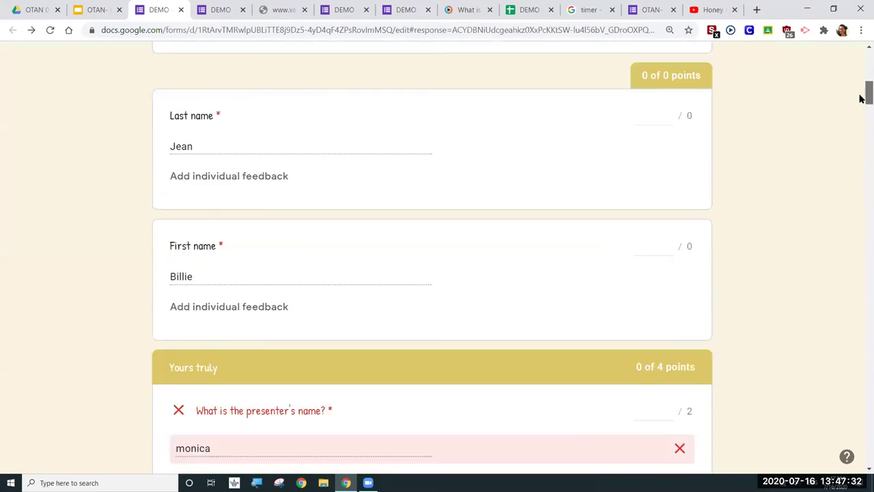
pyautogui.moveTo(863, 90); pyautogui.dragTo(862, 74)
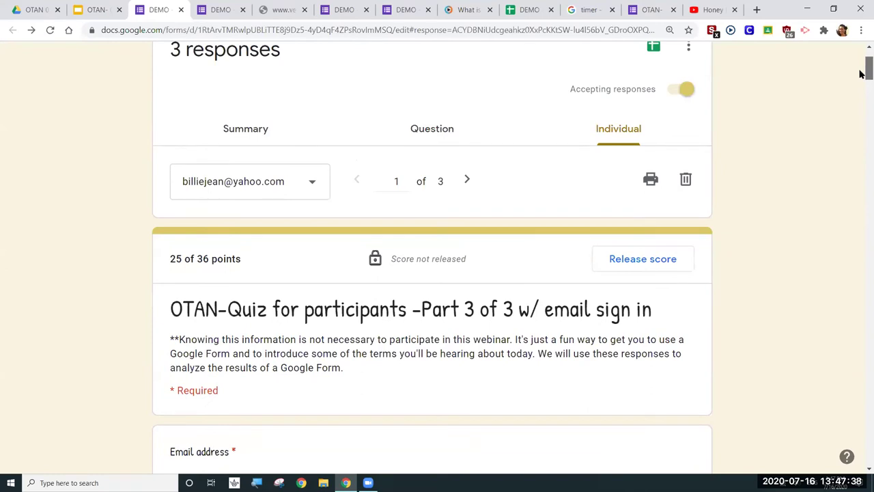
pyautogui.moveTo(862, 74); pyautogui.dragTo(862, 65)
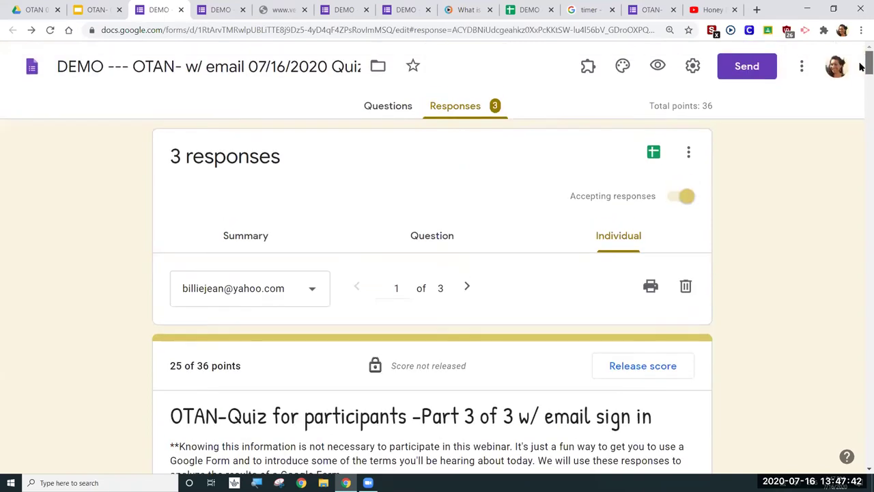
# - In the demo quiz's questions, set the point value of "What is the presenter's name?" to 10 in its answer key
pyautogui.click(385, 108)
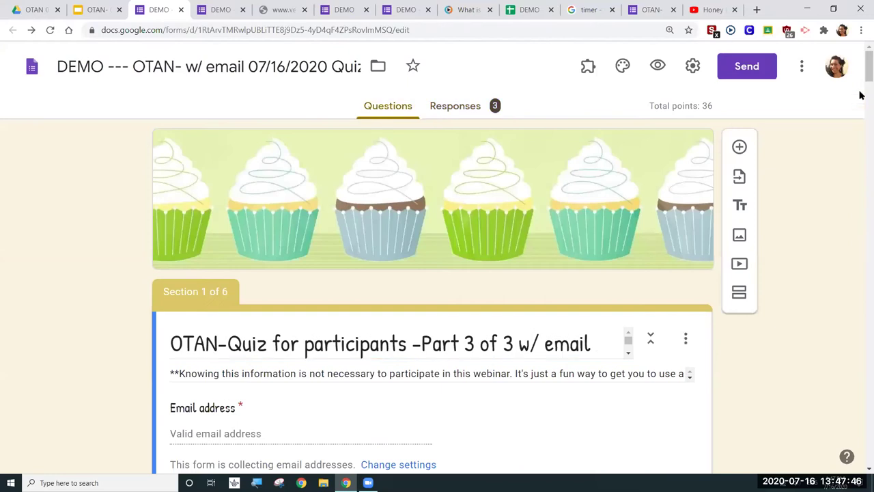
pyautogui.moveTo(862, 79); pyautogui.dragTo(862, 100)
pyautogui.scroll(-3, 863, 92)
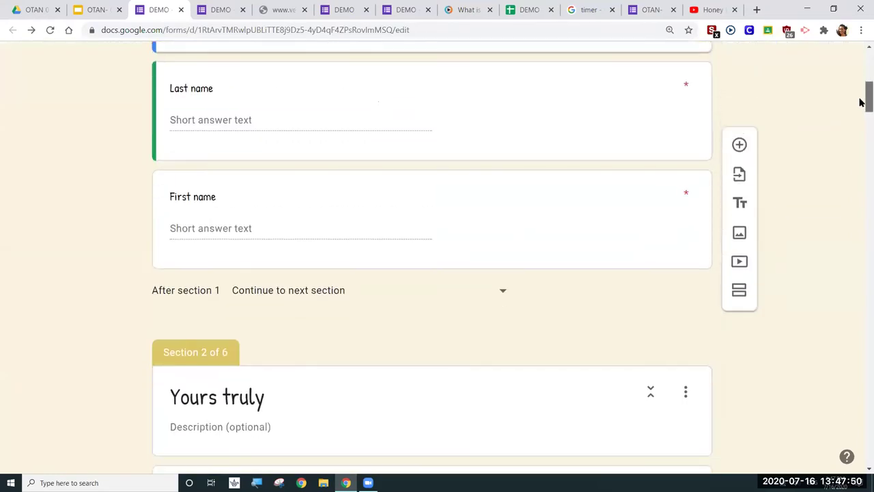
pyautogui.scroll(6, 853, 73)
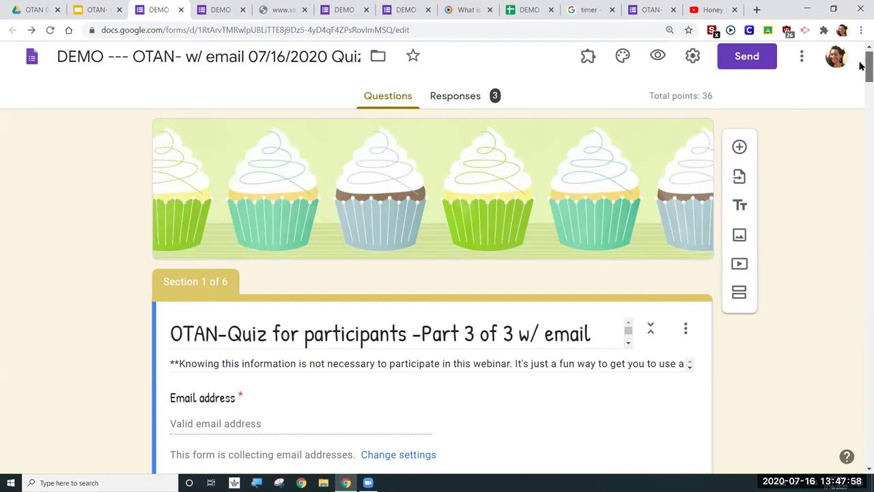
pyautogui.moveTo(860, 64); pyautogui.dragTo(862, 121)
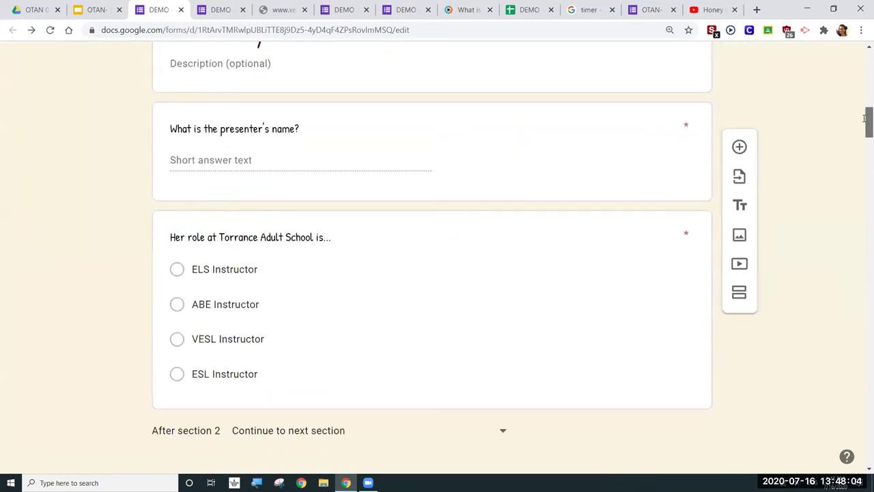
pyautogui.click(472, 134)
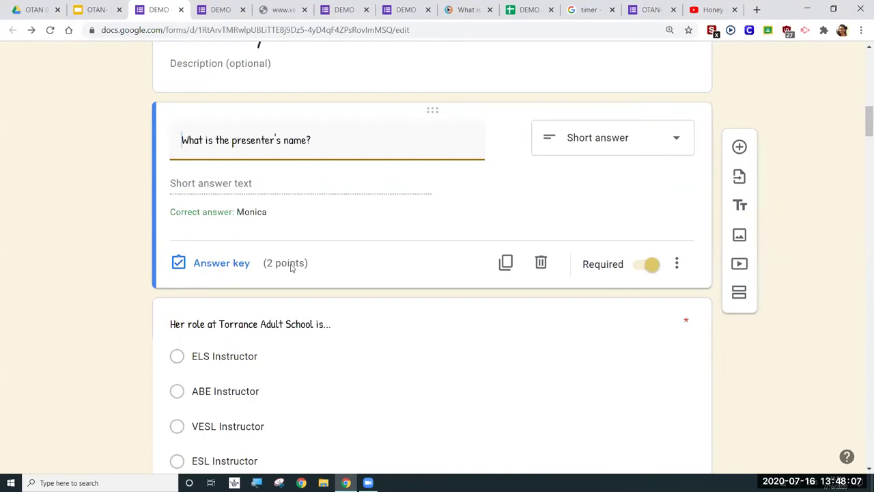
pyautogui.click(231, 269)
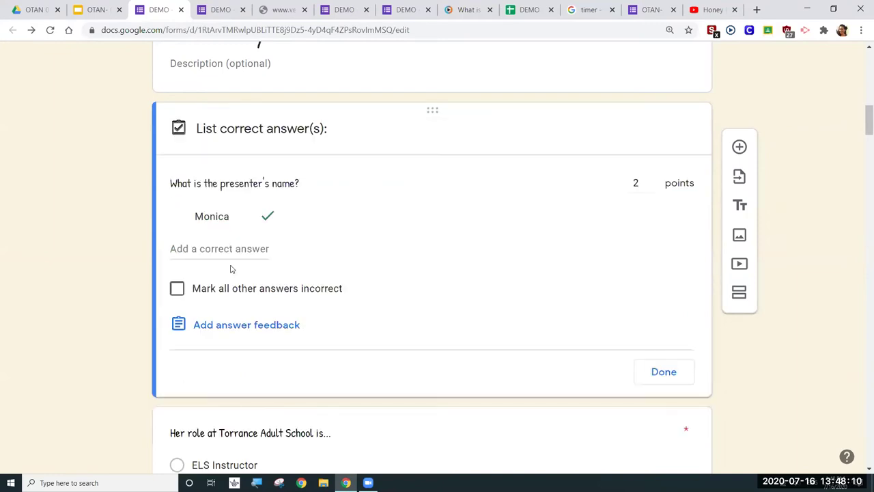
pyautogui.click(653, 181)
pyautogui.click(653, 181)
pyautogui.click(653, 181)
pyautogui.click(654, 181)
pyautogui.click(653, 181)
pyautogui.click(654, 181)
pyautogui.click(654, 181)
pyautogui.click(654, 181)
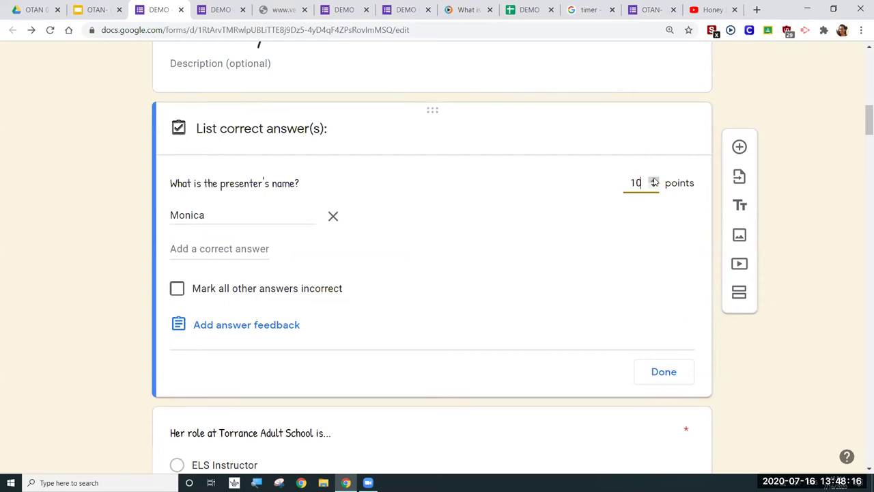
pyautogui.click(660, 376)
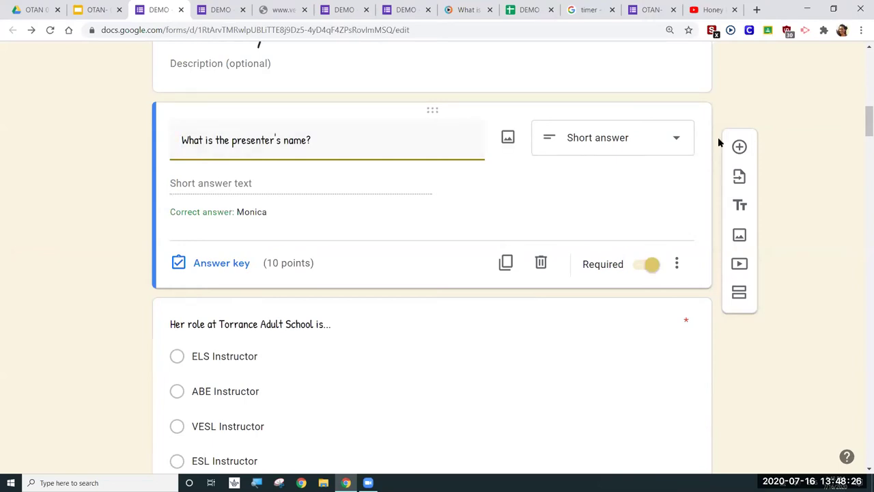
# - In the first individual response, award 5 of 10 points for the answer to "What is the presenter's name?"
pyautogui.moveTo(860, 129); pyautogui.dragTo(862, 63)
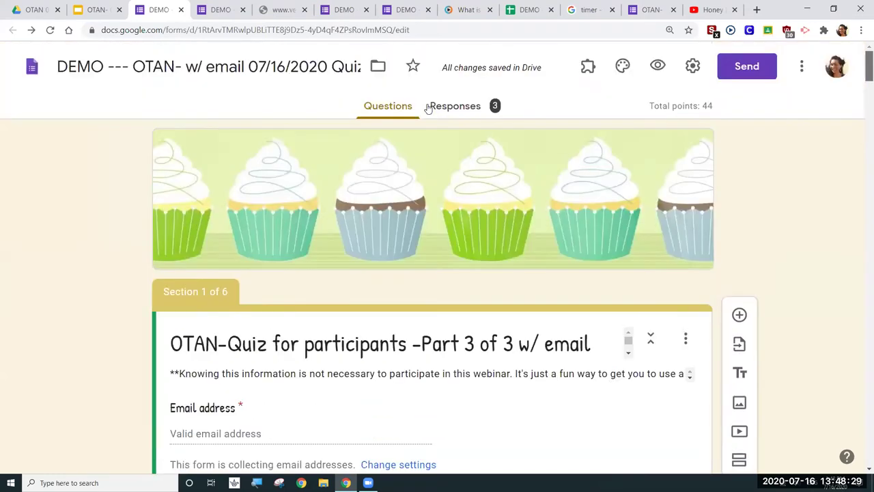
pyautogui.click(477, 110)
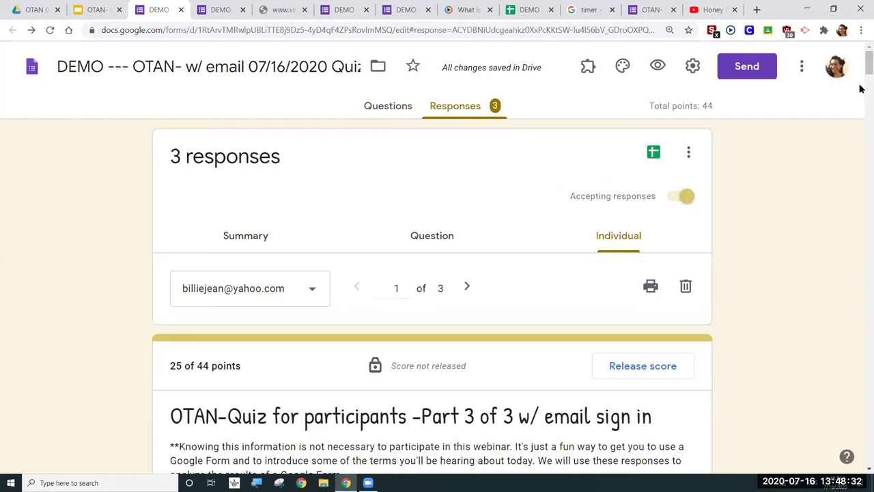
pyautogui.moveTo(860, 77)
pyautogui.mouseDown()
pyautogui.moveTo(860, 89)
pyautogui.moveTo(865, 69)
pyautogui.mouseUp()
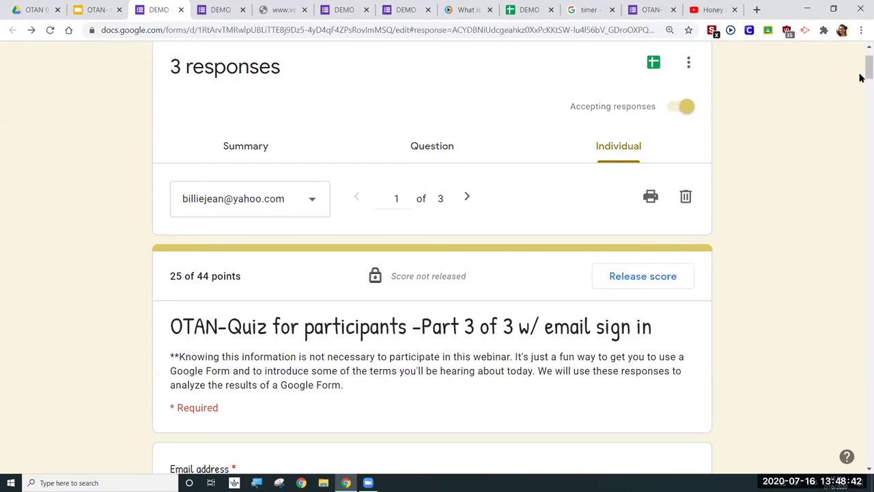
pyautogui.moveTo(861, 74); pyautogui.dragTo(862, 116)
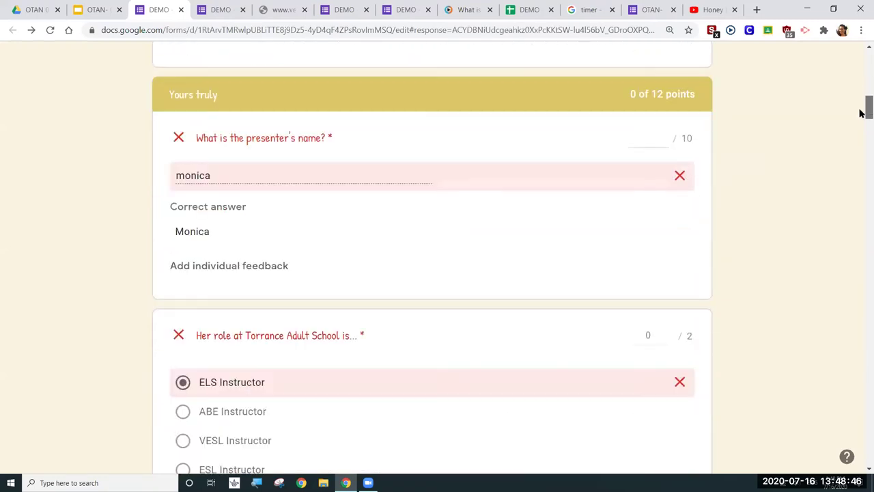
pyautogui.doubleClick(211, 176)
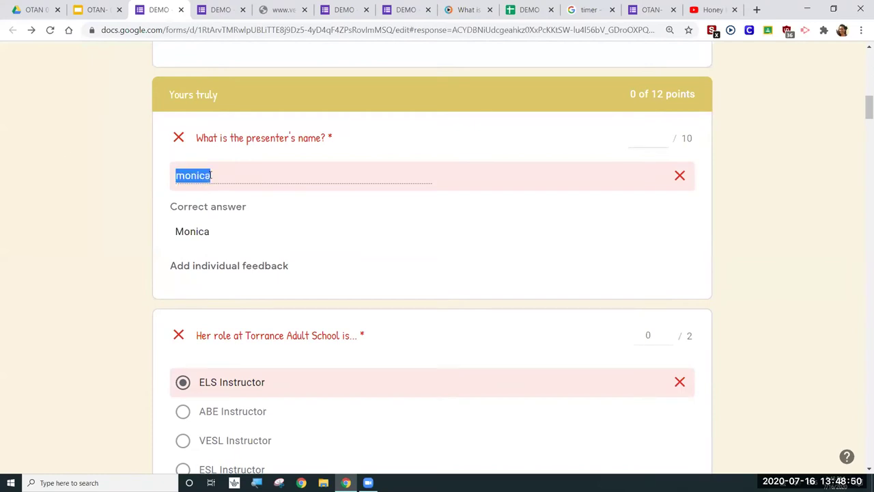
pyautogui.click(664, 136)
pyautogui.click(663, 136)
pyautogui.click(664, 136)
pyautogui.click(664, 136)
pyautogui.click(664, 136)
pyautogui.click(662, 140)
pyautogui.click(662, 140)
pyautogui.click(662, 140)
pyautogui.click(662, 138)
pyautogui.click(663, 138)
pyautogui.click(662, 138)
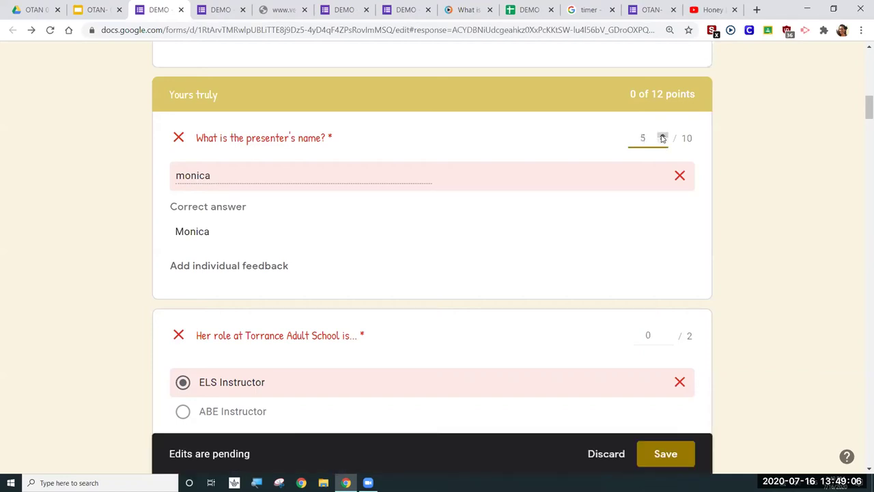
pyautogui.click(775, 117)
# - In the same response, award 2 points for the answer to "Her role at Torrance Adult School is..."
pyautogui.moveTo(861, 109); pyautogui.dragTo(862, 118)
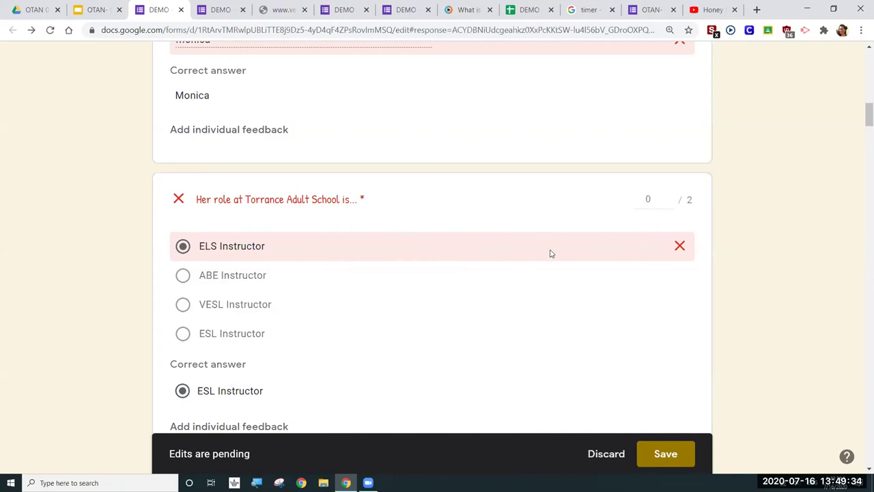
pyautogui.click(668, 197)
pyautogui.click(668, 196)
pyautogui.click(668, 197)
pyautogui.click(668, 197)
pyautogui.click(668, 197)
pyautogui.click(668, 197)
pyautogui.click(668, 201)
pyautogui.click(668, 203)
pyautogui.click(668, 202)
pyautogui.click(668, 202)
pyautogui.click(668, 202)
pyautogui.click(667, 197)
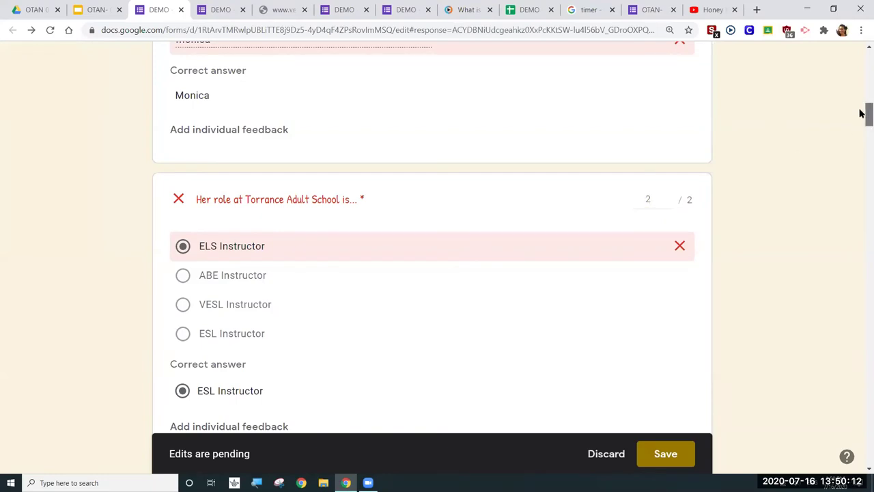
# - Check the response's total score and pending edits, and view the "Reviewing Responses" slide in the Google Slides presentation
pyautogui.moveTo(862, 114); pyautogui.dragTo(862, 61)
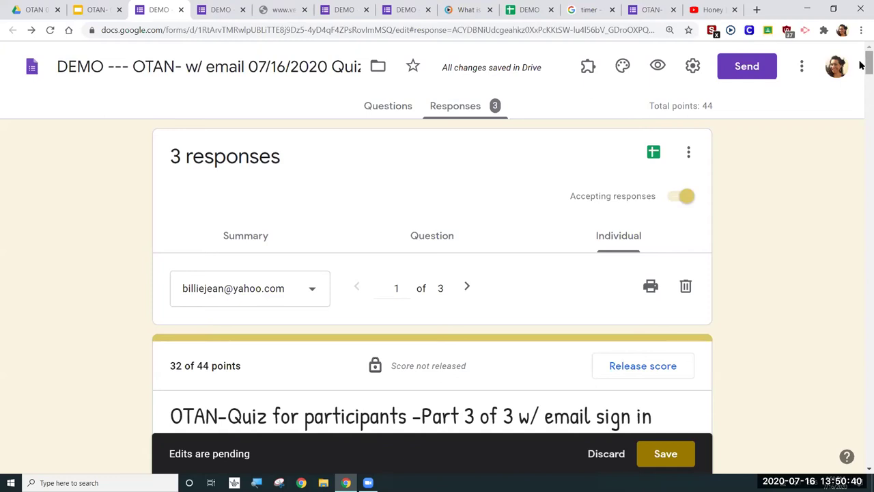
pyautogui.moveTo(862, 64); pyautogui.dragTo(862, 67)
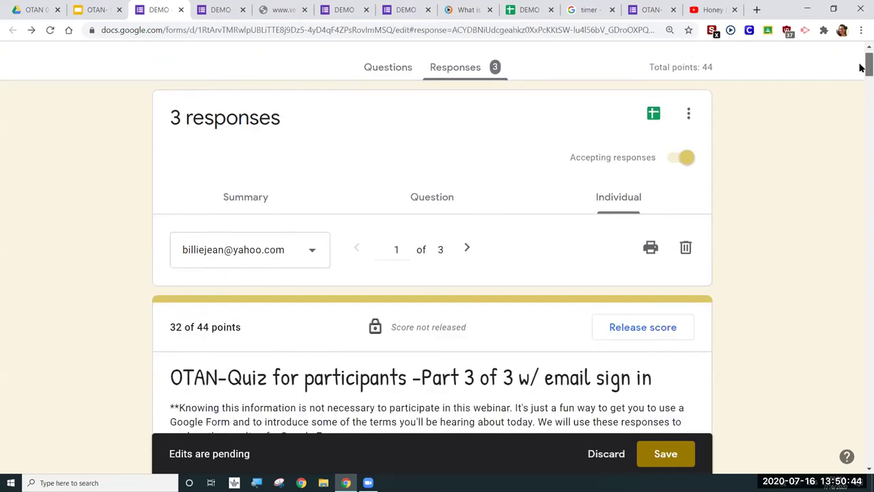
pyautogui.moveTo(861, 67); pyautogui.dragTo(861, 62)
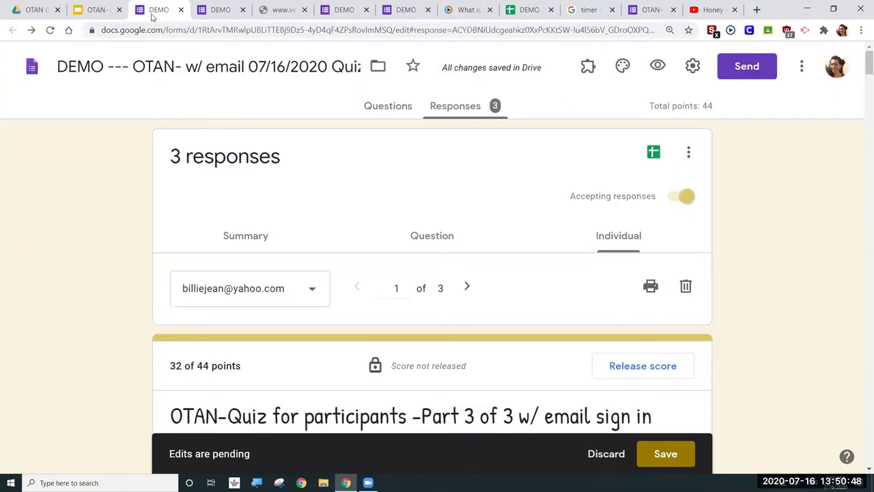
pyautogui.click(92, 9)
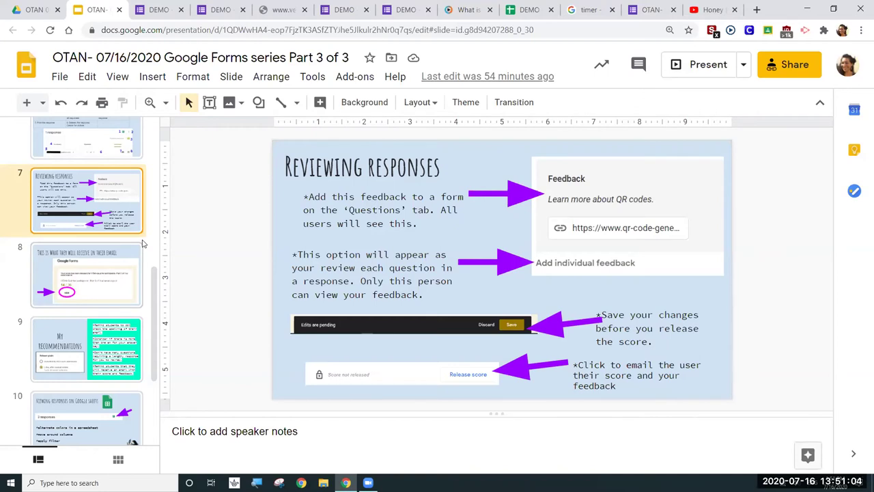
# - Switch to the other open copy of the demo quiz and examine the first response's total score, release status and presenter's name question
pyautogui.click(214, 8)
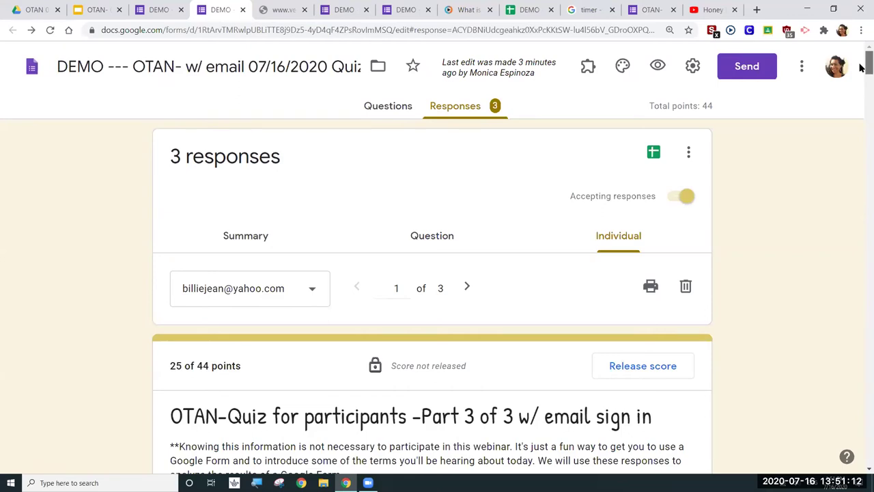
pyautogui.scroll(-1, 862, 65)
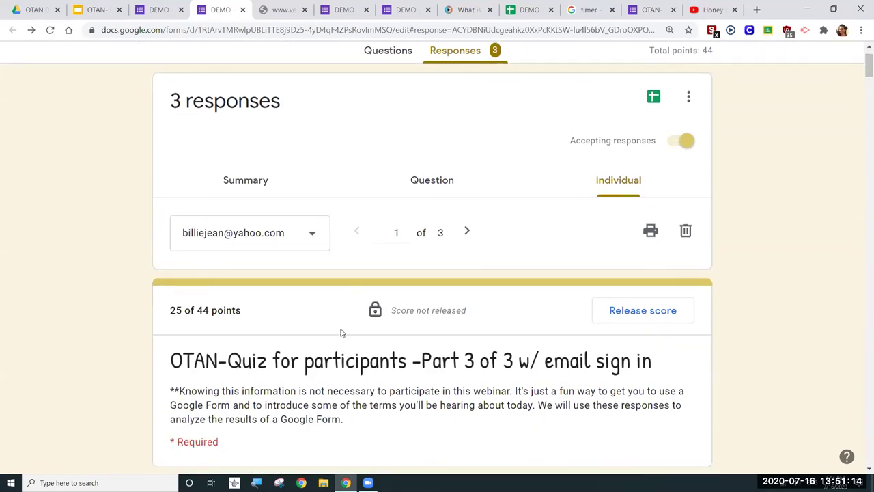
pyautogui.moveTo(171, 310); pyautogui.dragTo(241, 316)
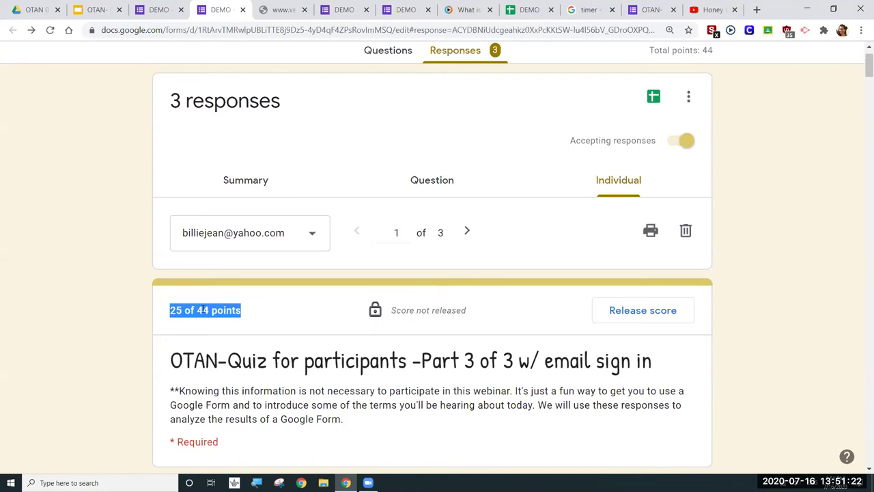
pyautogui.click(316, 311)
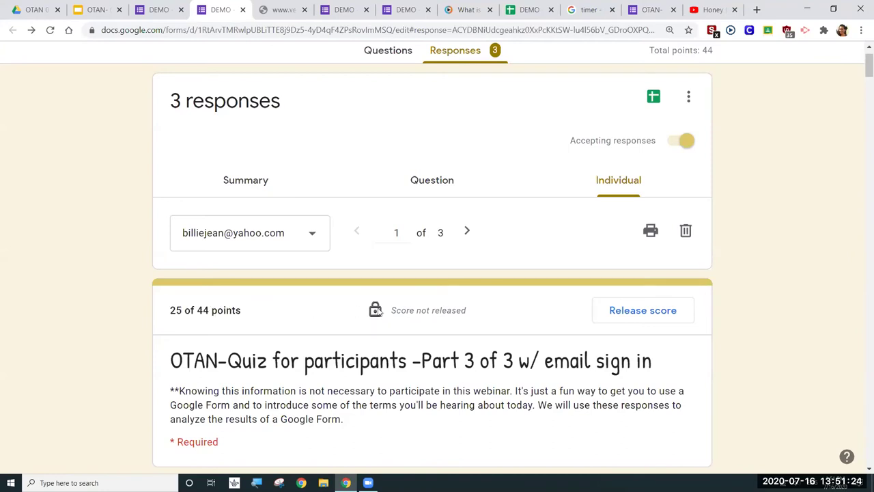
pyautogui.moveTo(392, 312); pyautogui.dragTo(468, 311)
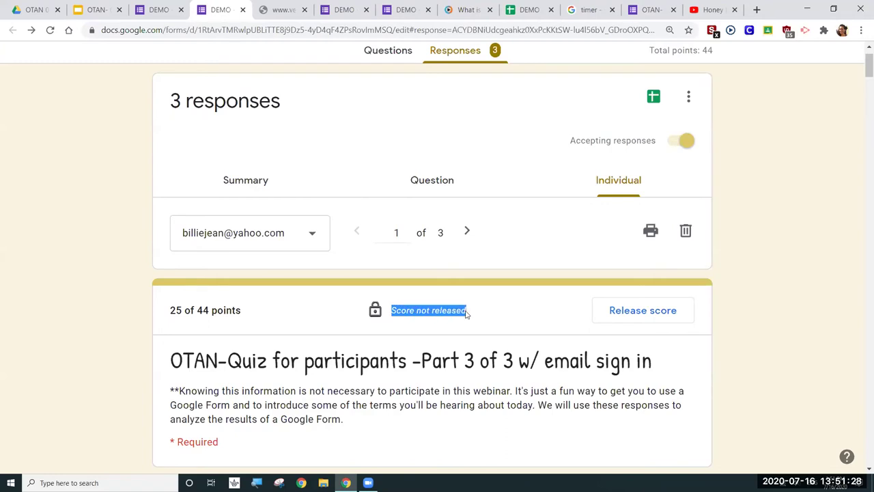
pyautogui.click(497, 313)
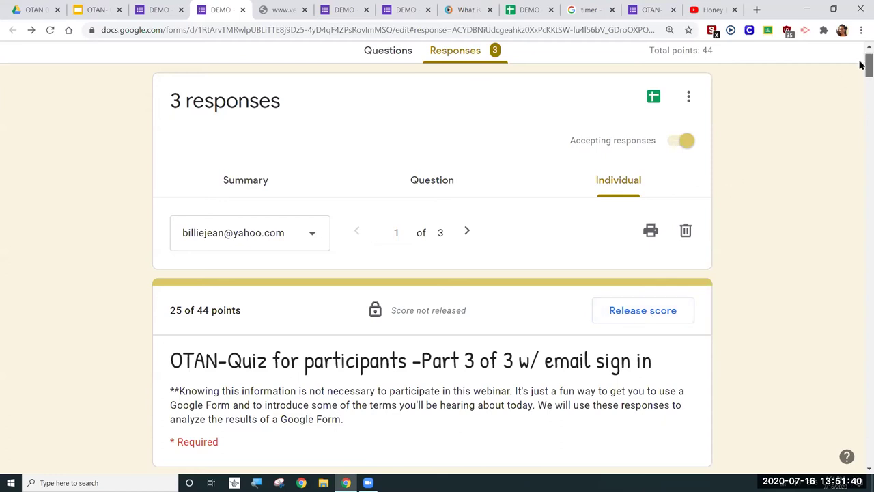
pyautogui.moveTo(862, 66); pyautogui.dragTo(861, 95)
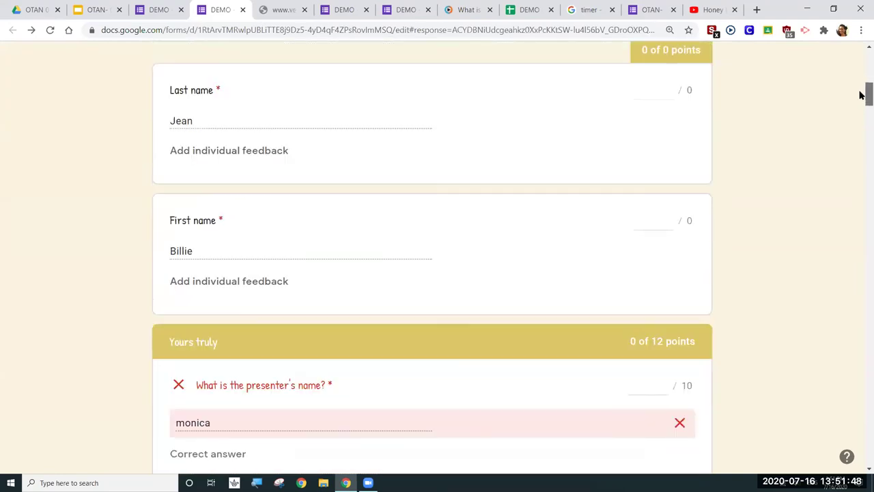
pyautogui.scroll(-1, 796, 162)
pyautogui.scroll(-3, 756, 171)
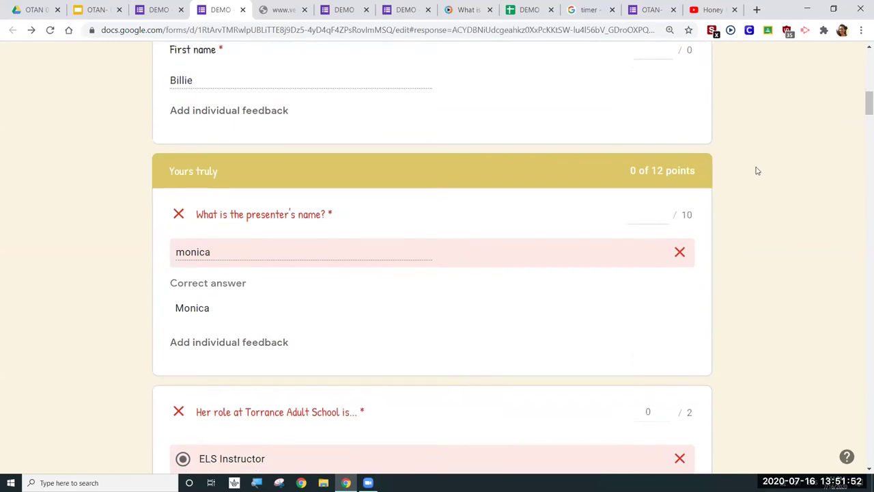
# - Award 5 of 10 points for the first response's answer to "What is the presenter's name?"
pyautogui.scroll(-2, 756, 170)
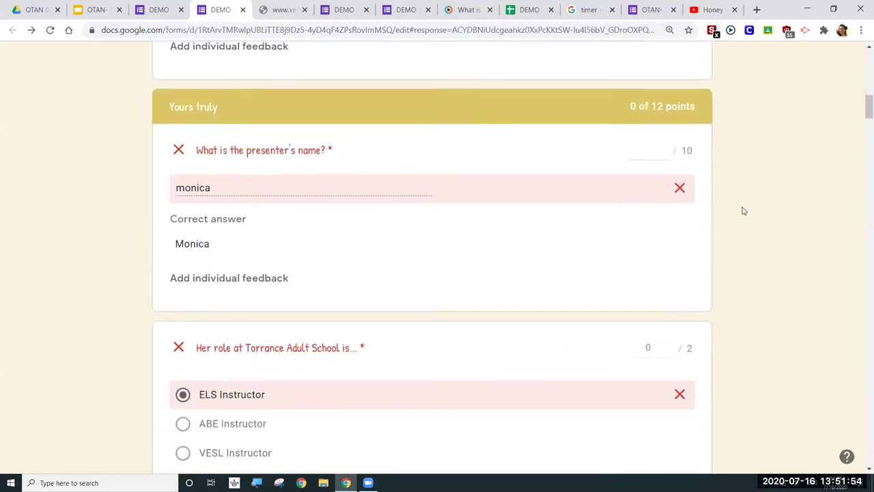
pyautogui.scroll(-1, 743, 211)
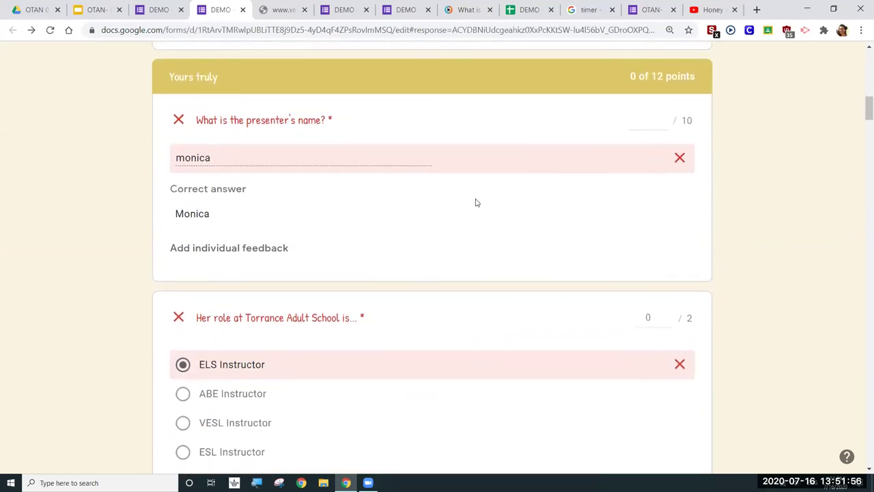
pyautogui.scroll(1, 477, 203)
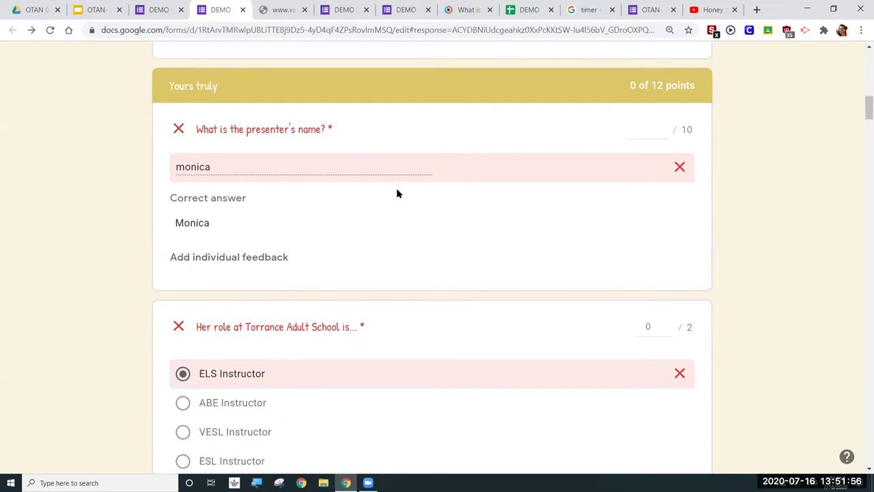
pyautogui.click(659, 137)
pyautogui.write('5')
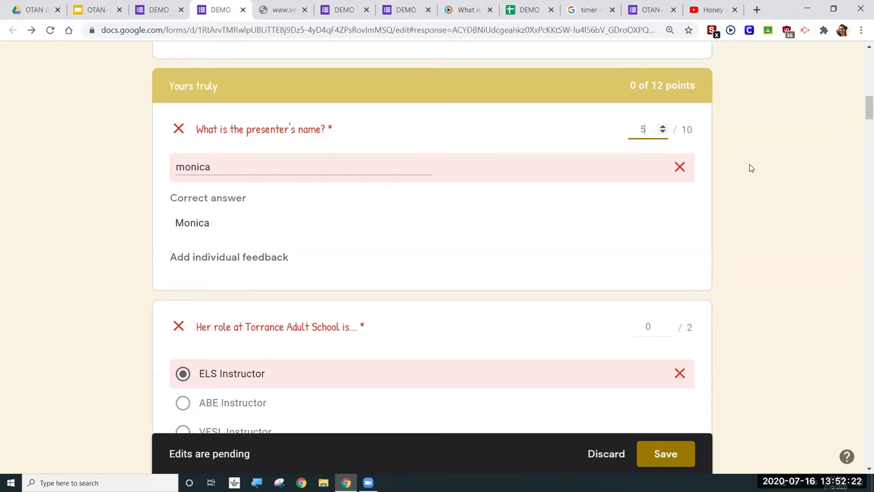
# - Adjust the points awarded for the answer to "Her role at Torrance Adult School is..."
pyautogui.scroll(-3, 750, 168)
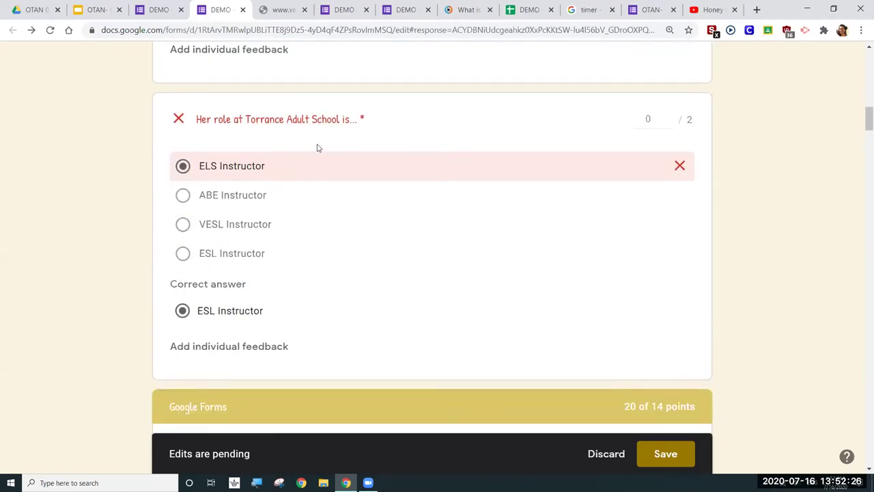
pyautogui.click(668, 117)
pyautogui.click(668, 123)
pyautogui.click(667, 124)
pyautogui.doubleClick(668, 124)
pyautogui.click(668, 124)
pyautogui.click(668, 124)
# - Set the score to 2 for the question on two differences between a Google Forms Quiz and other types of Google Forms
pyautogui.scroll(-1, 668, 125)
pyautogui.scroll(-1, 668, 126)
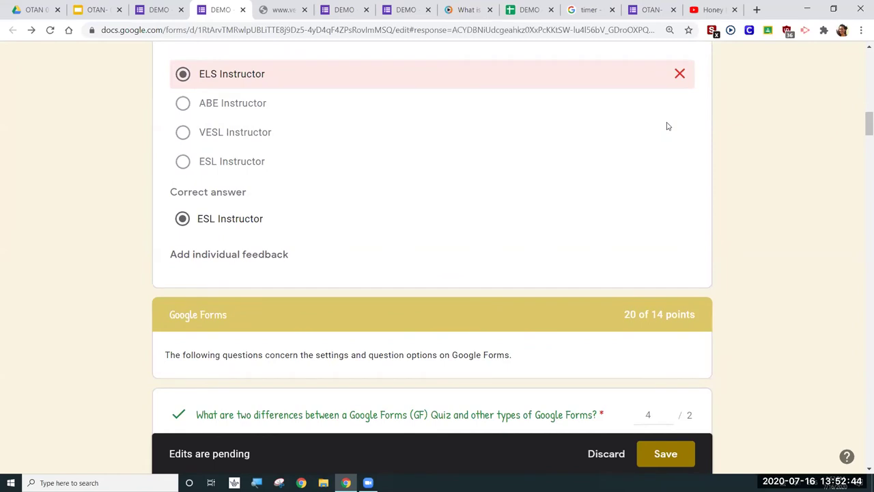
pyautogui.scroll(-1, 668, 127)
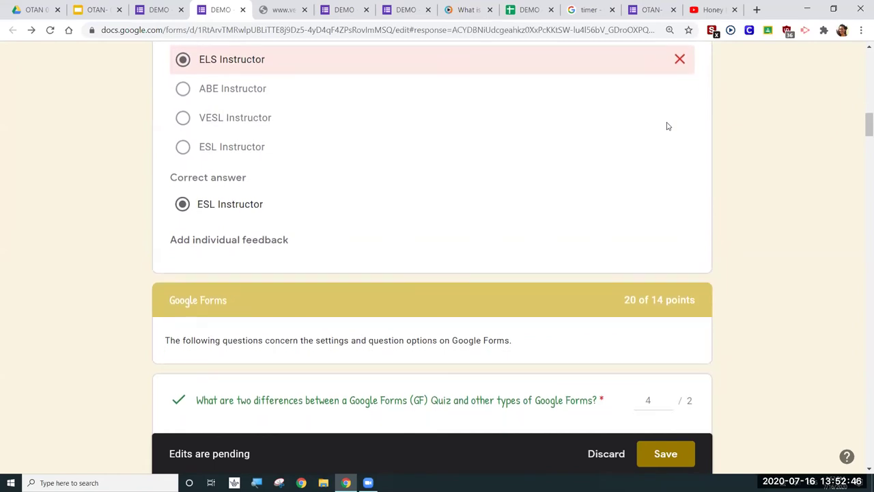
pyautogui.scroll(-4, 668, 127)
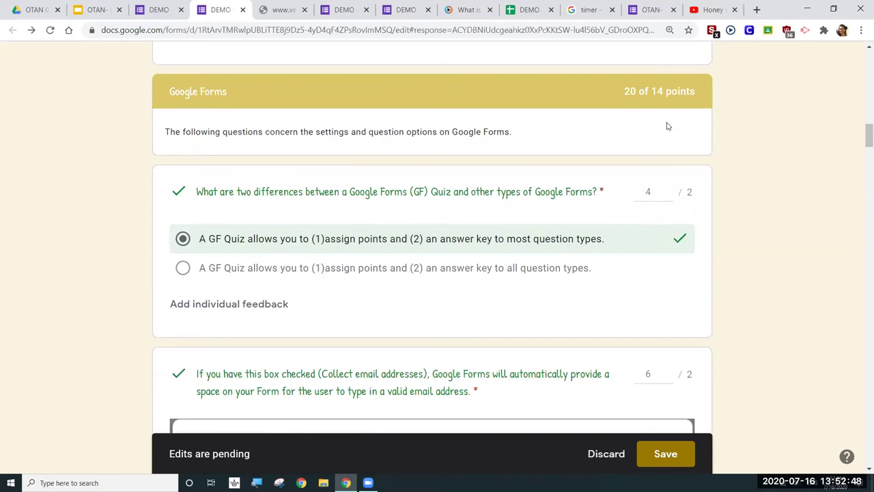
pyautogui.scroll(-1, 668, 125)
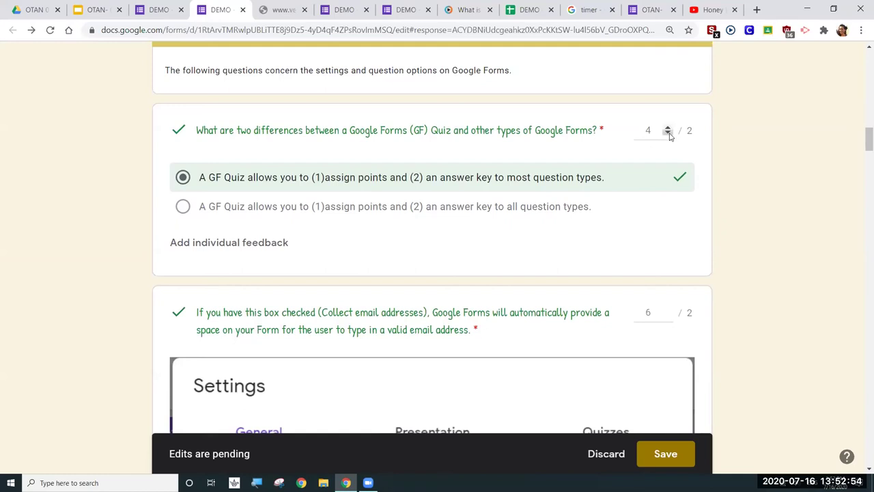
pyautogui.click(669, 135)
pyautogui.click(669, 135)
# - Lower the points awarded for the true/false question about the Collect email addresses box
pyautogui.scroll(-3, 432, 259)
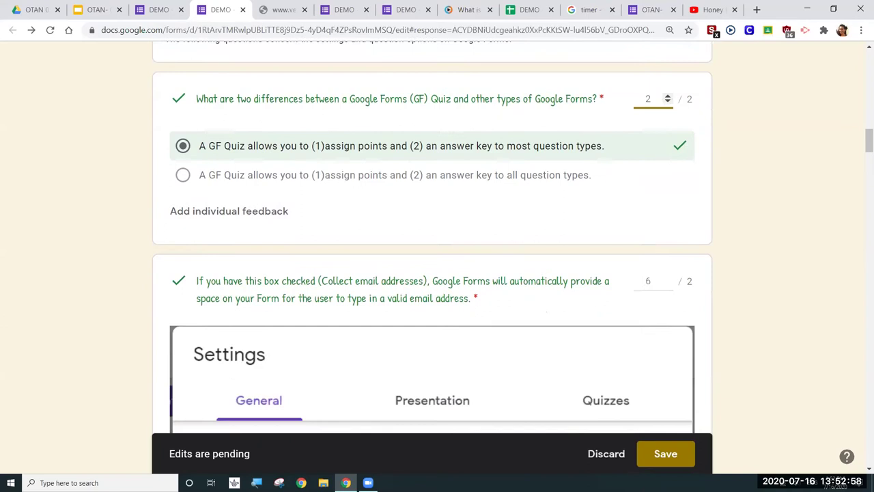
pyautogui.scroll(-1, 432, 259)
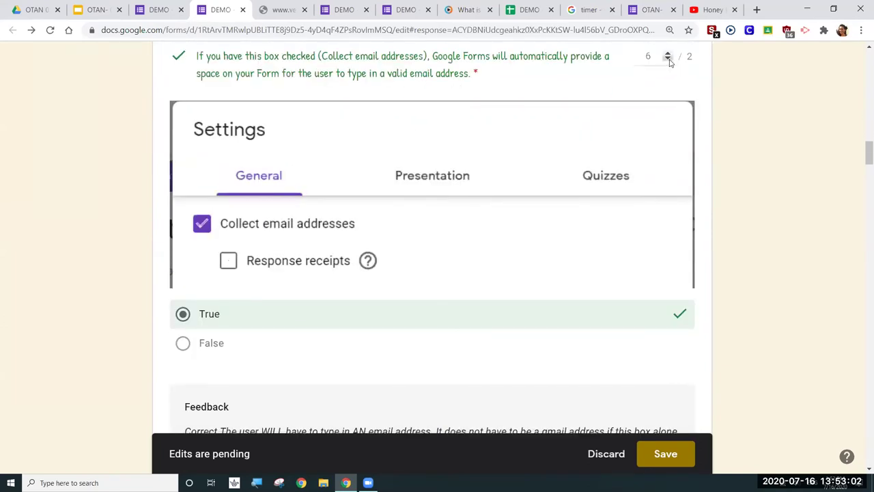
pyautogui.click(670, 62)
pyautogui.click(670, 61)
pyautogui.click(668, 55)
# - Review the feedback on the Collect email addresses question and the marked answers to the "Restrict to users in Torrance Unified School District" question
pyautogui.scroll(-4, 668, 55)
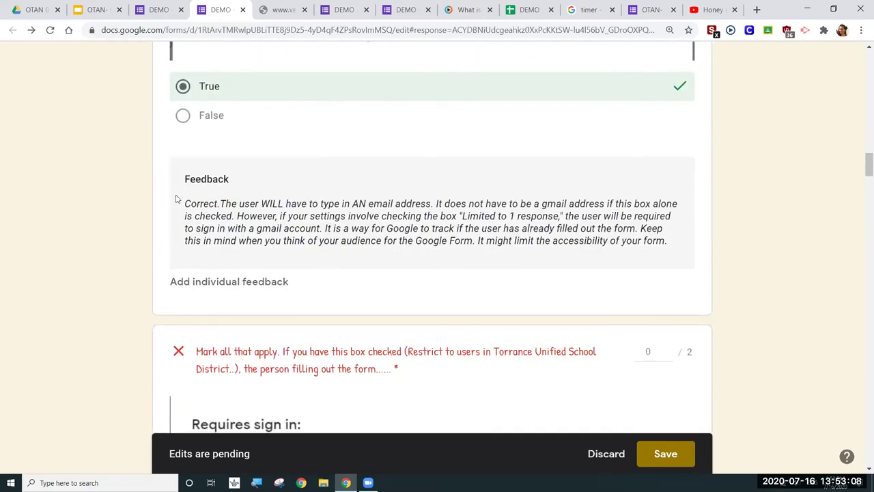
pyautogui.scroll(2, 517, 201)
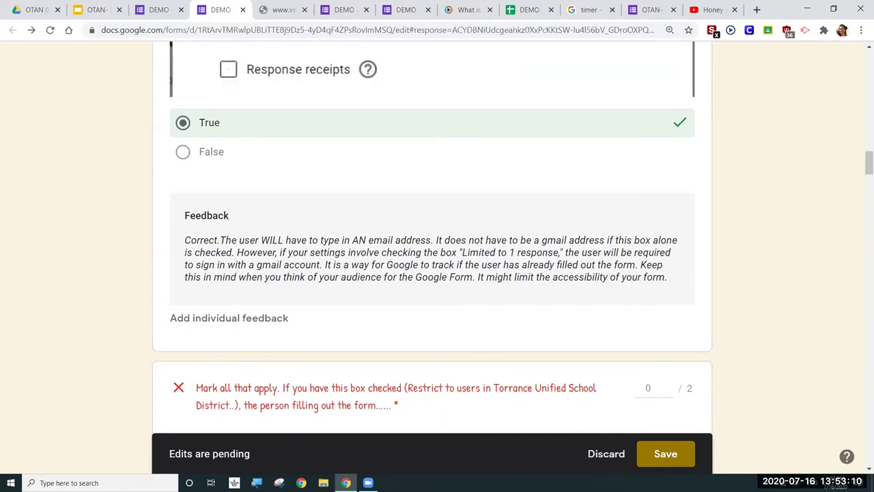
pyautogui.scroll(1, 432, 238)
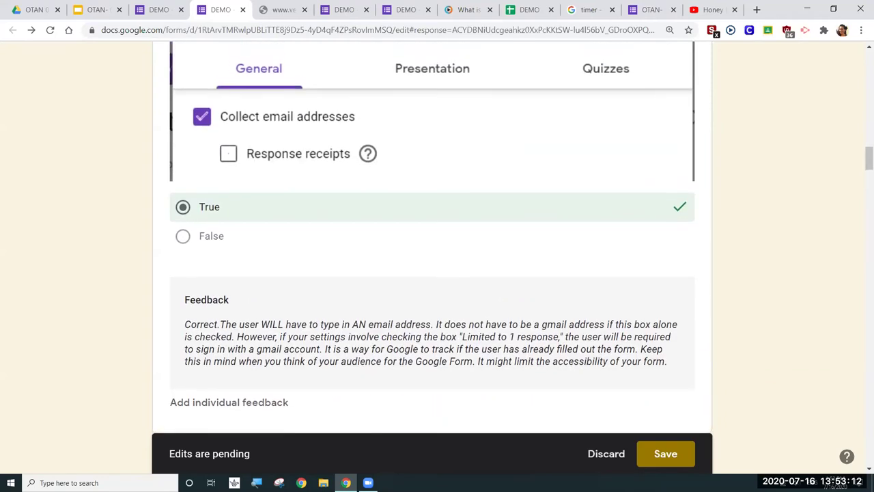
pyautogui.scroll(1, 432, 273)
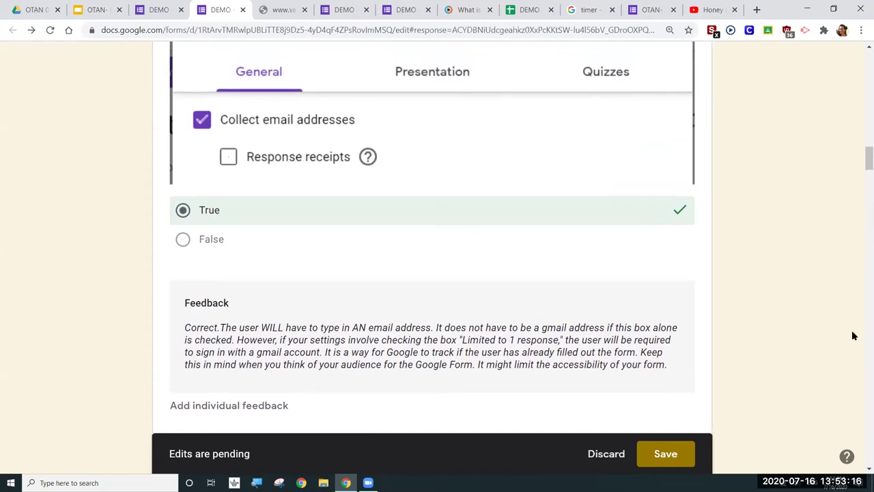
pyautogui.scroll(-1, 812, 333)
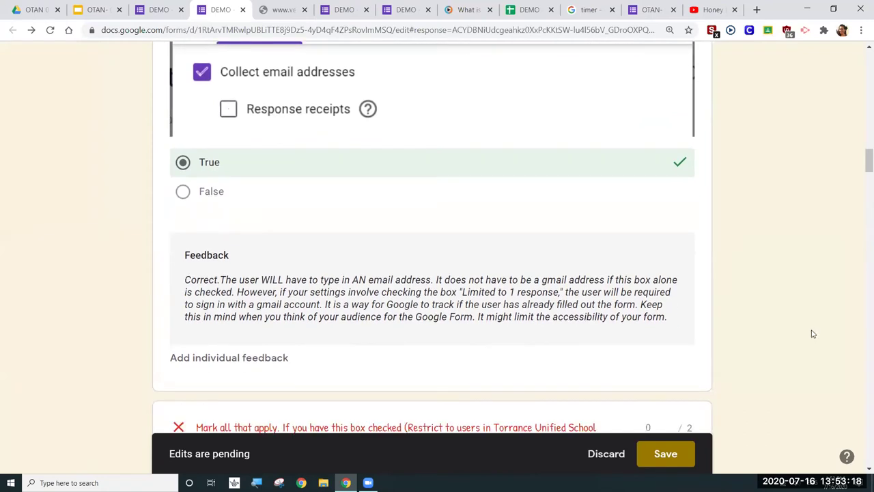
pyautogui.scroll(-3, 813, 333)
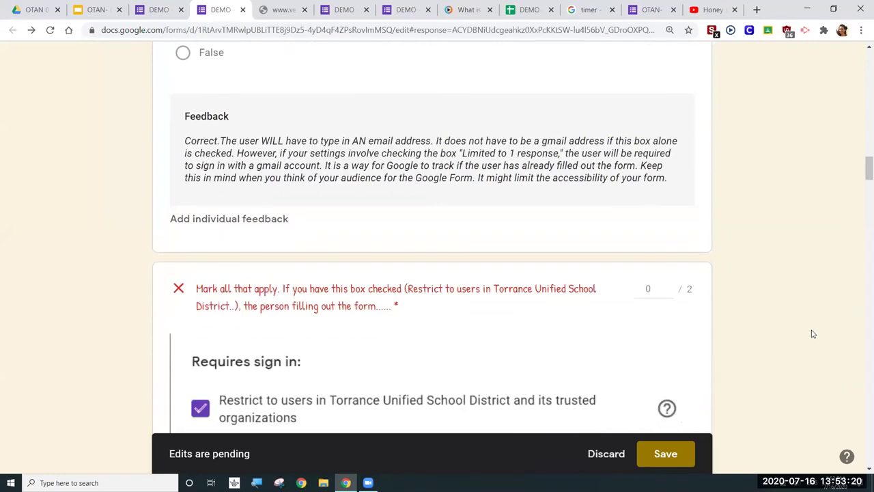
pyautogui.scroll(-2, 813, 333)
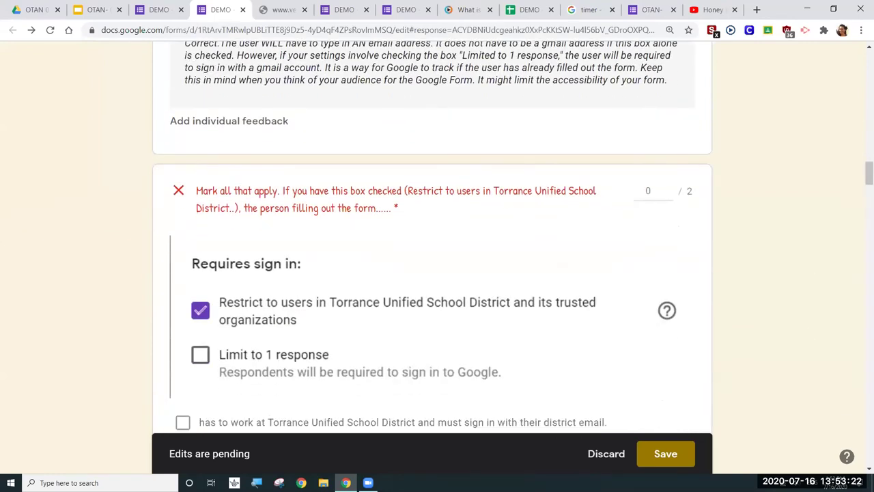
pyautogui.scroll(-1, 543, 244)
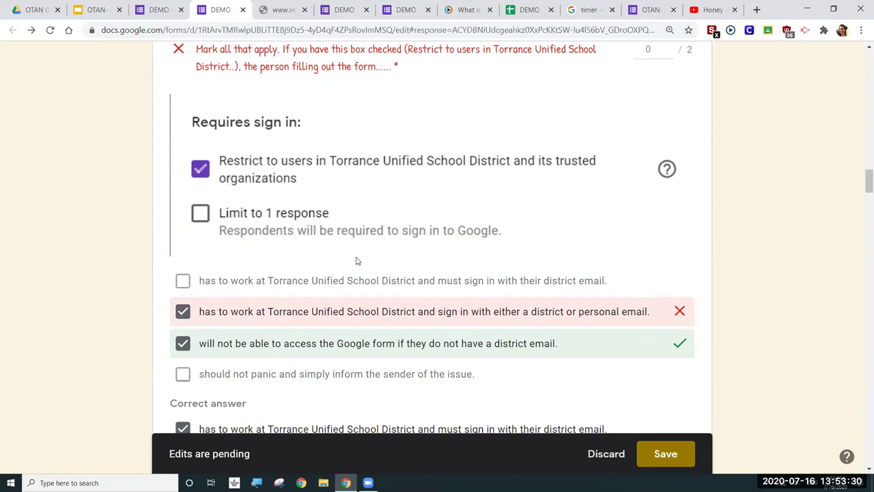
pyautogui.scroll(-1, 356, 261)
pyautogui.scroll(-1, 285, 260)
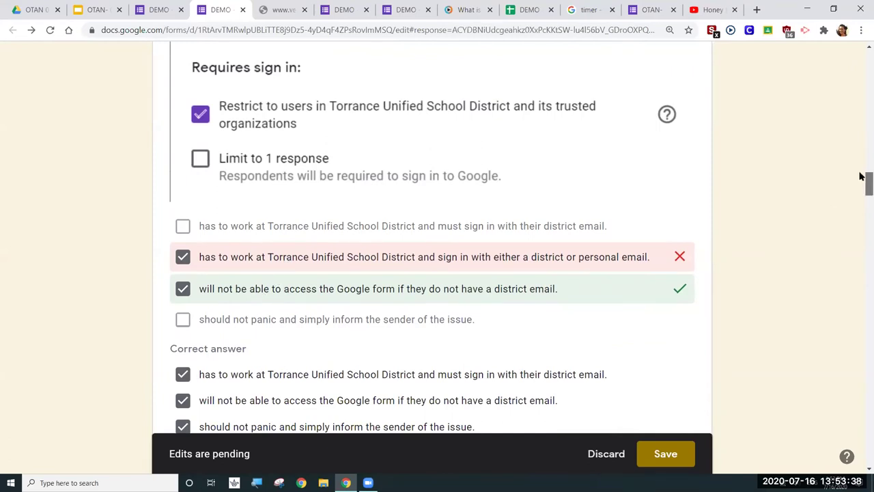
# - Raise the score for the "Mark all that apply" question about restricting the form to Torrance Unified School District users
pyautogui.scroll(3, 862, 177)
pyautogui.scroll(-1, 862, 176)
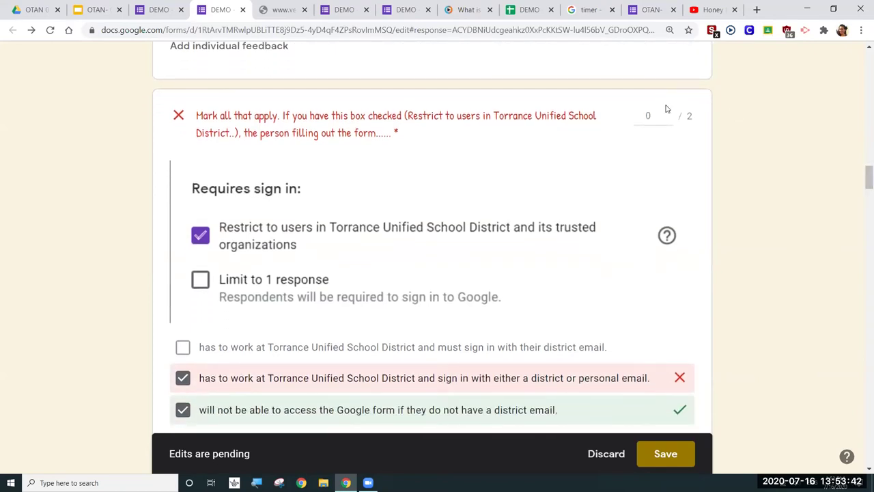
pyautogui.click(668, 112)
# - Set the score to 2 for the question asking which icon to click to view add-ons
pyautogui.moveTo(862, 176); pyautogui.dragTo(862, 229)
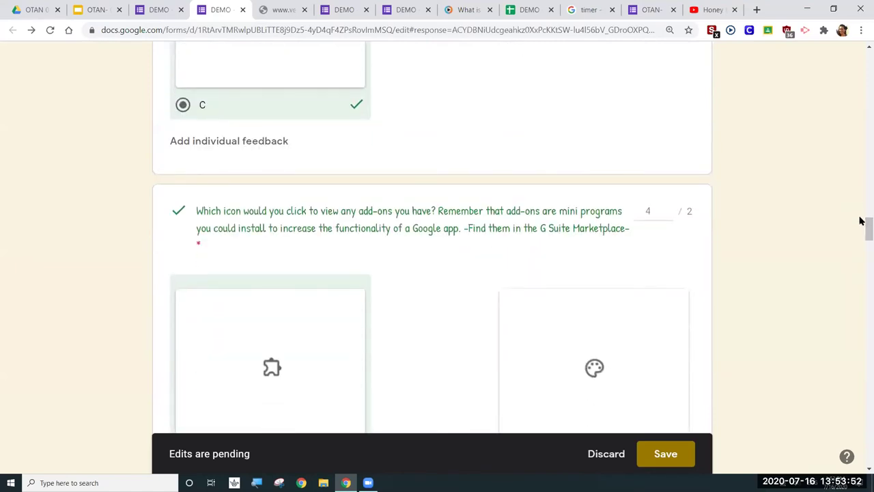
pyautogui.scroll(-2, 862, 221)
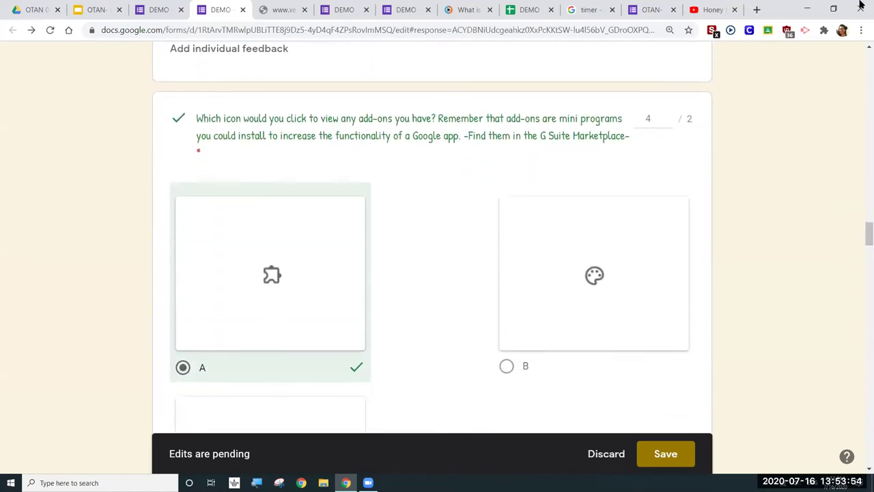
pyautogui.click(668, 113)
pyautogui.click(667, 118)
pyautogui.click(668, 117)
pyautogui.click(668, 118)
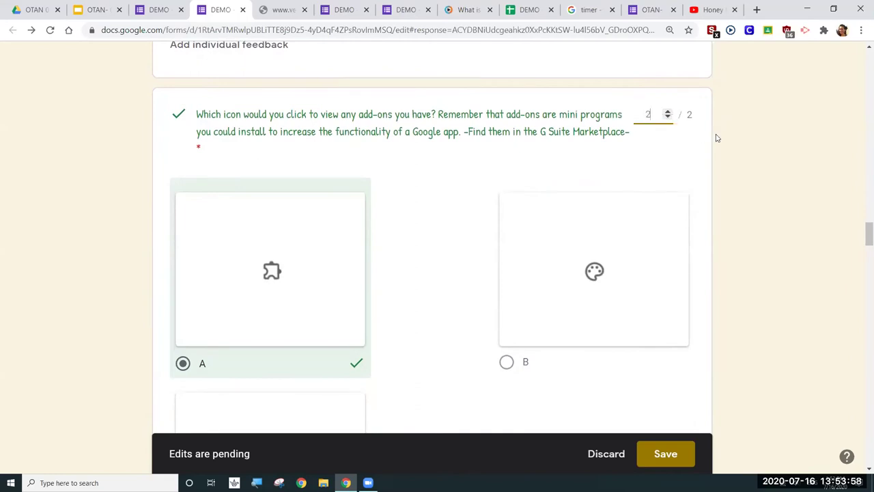
# - Review the answer and score for the question about the icon that changes the form's font and background color
pyautogui.scroll(-3, 716, 138)
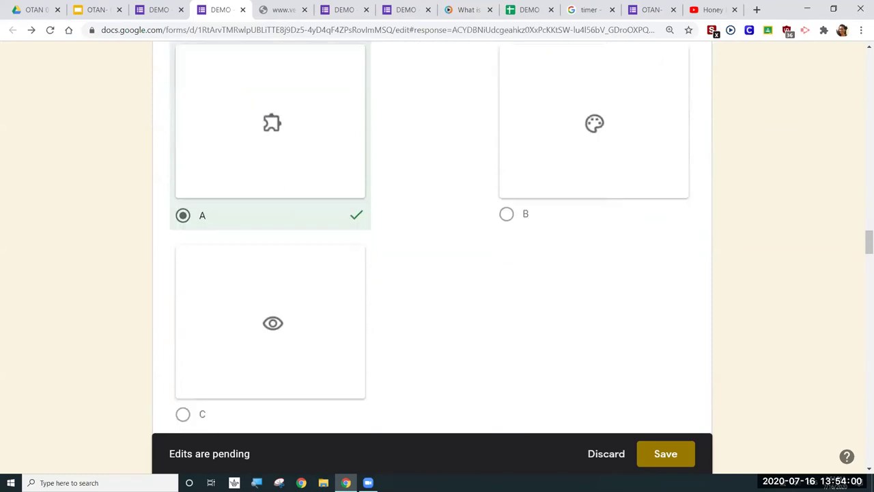
pyautogui.scroll(-1, 700, 156)
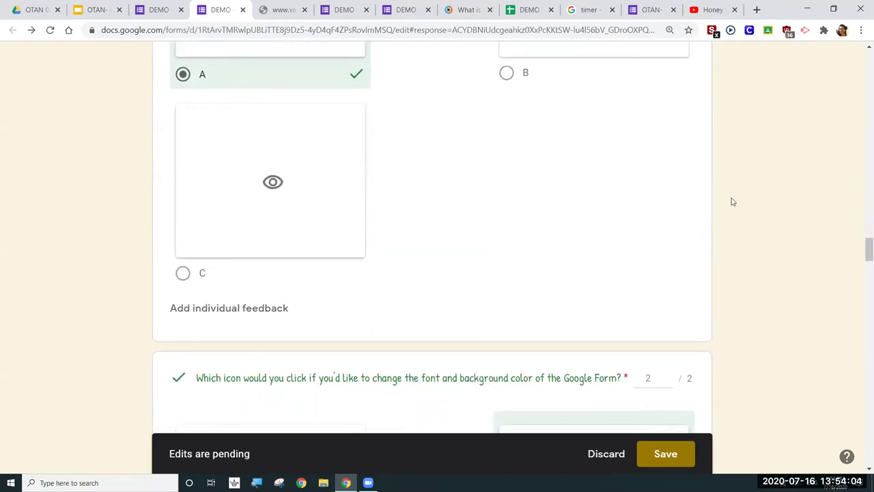
pyautogui.scroll(-1, 733, 201)
pyautogui.scroll(-1, 733, 201)
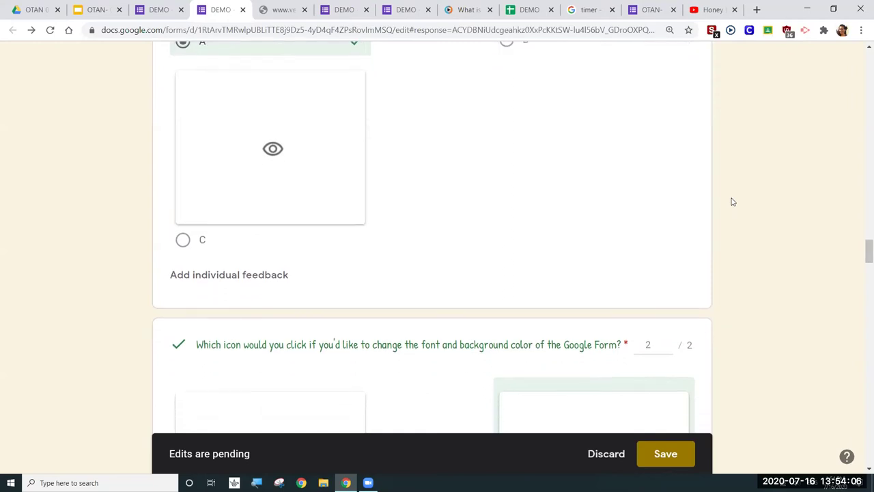
pyautogui.scroll(-2, 733, 201)
pyautogui.scroll(-3, 432, 237)
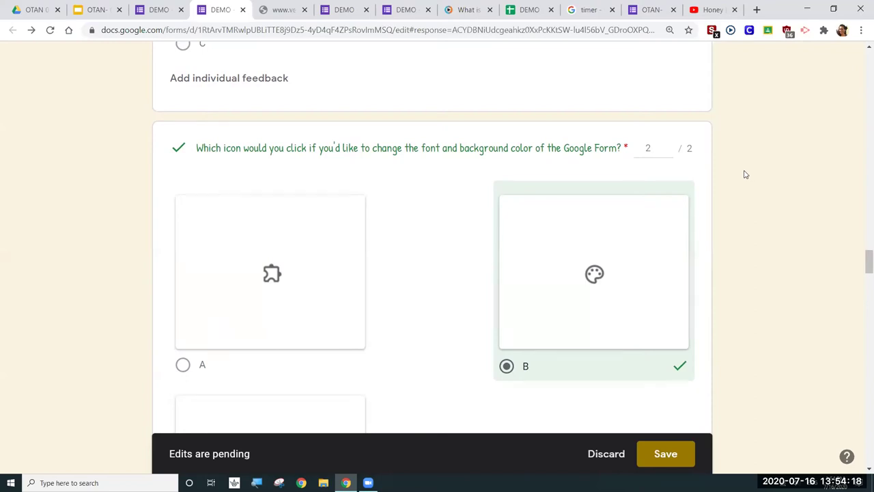
pyautogui.scroll(-3, 746, 175)
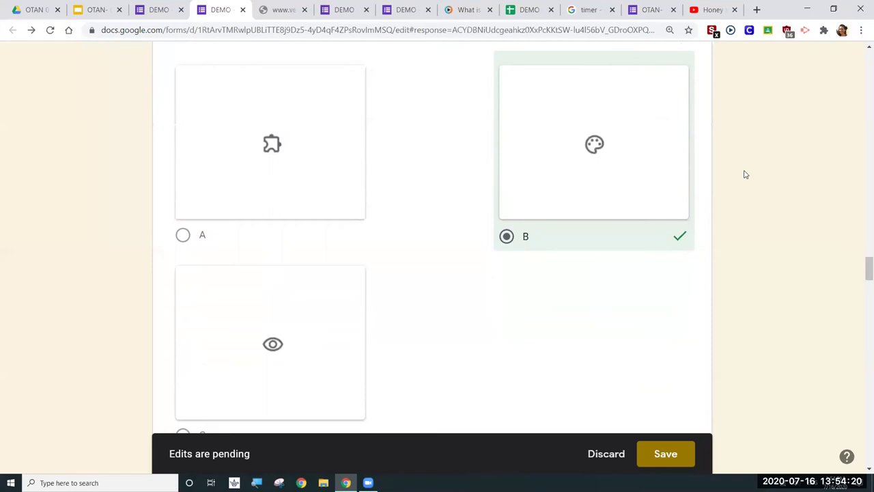
pyautogui.scroll(-2, 745, 175)
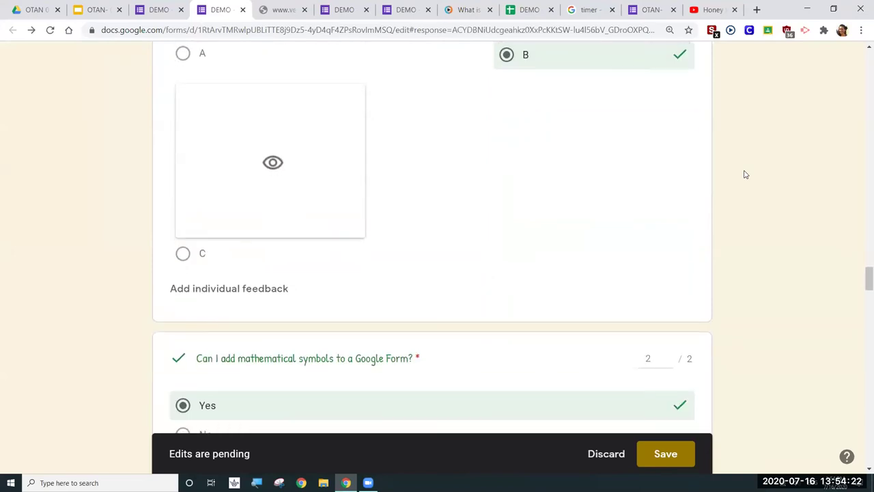
# - Examine the mathematical symbols question's answer and its feedback links and video, and look over the start of the URL's section
pyautogui.scroll(-4, 746, 175)
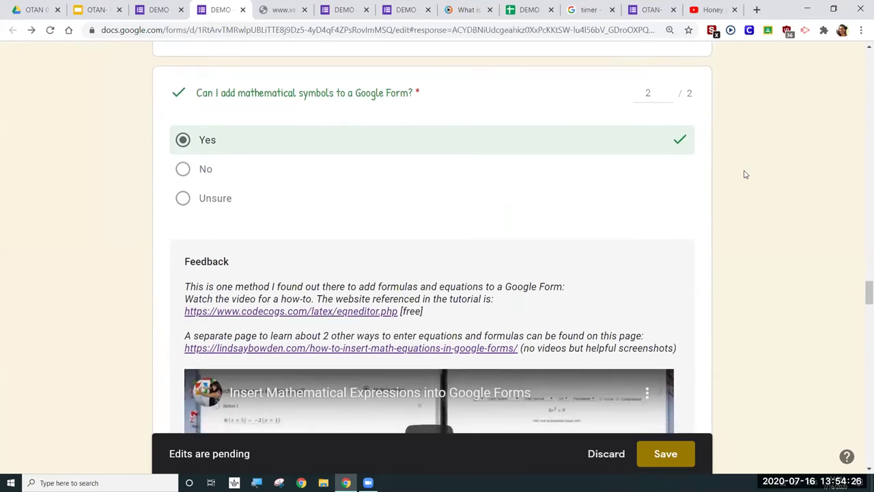
pyautogui.scroll(-3, 746, 175)
pyautogui.scroll(-1, 566, 154)
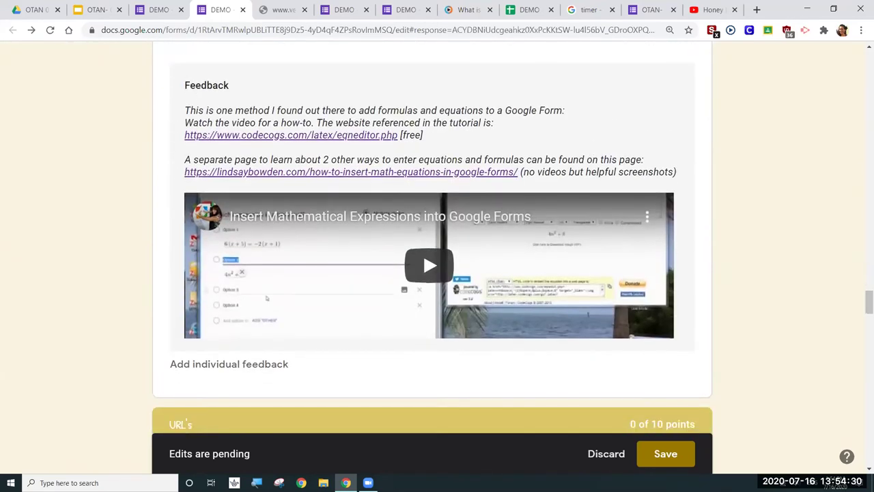
pyautogui.scroll(-2, 437, 259)
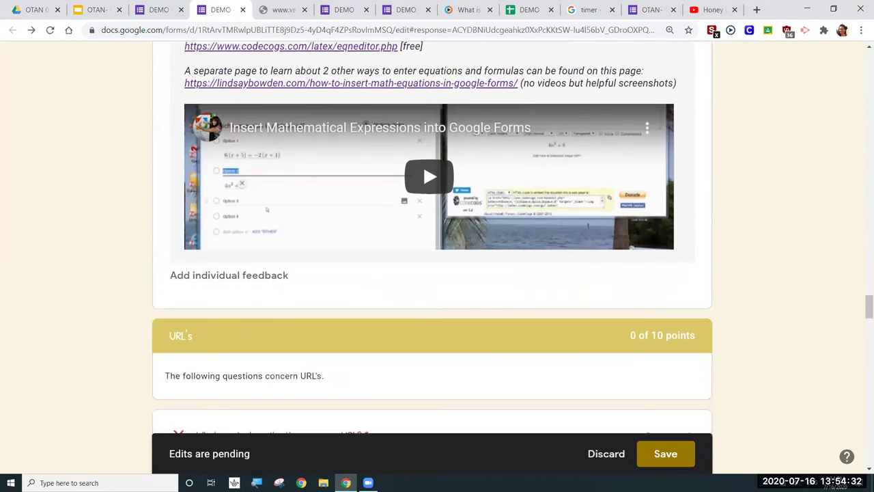
pyautogui.scroll(-1, 314, 169)
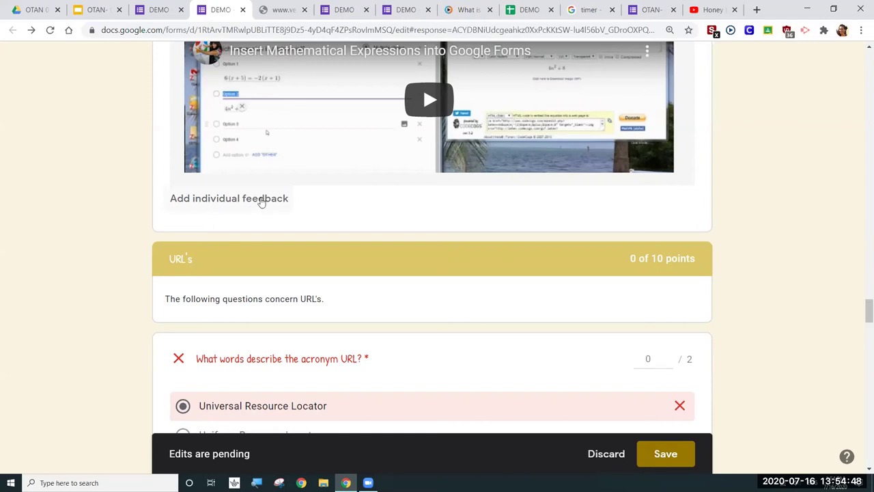
pyautogui.scroll(2, 256, 205)
pyautogui.scroll(3, 431, 237)
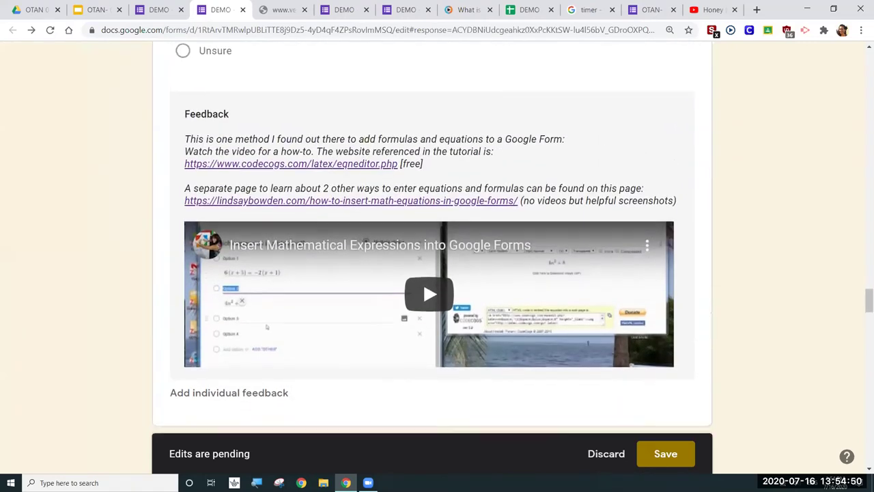
# - Add the line "You did great!" to the mathematical symbols question's feedback as individual feedback and save it
pyautogui.scroll(1, 260, 198)
pyautogui.scroll(-3, 259, 202)
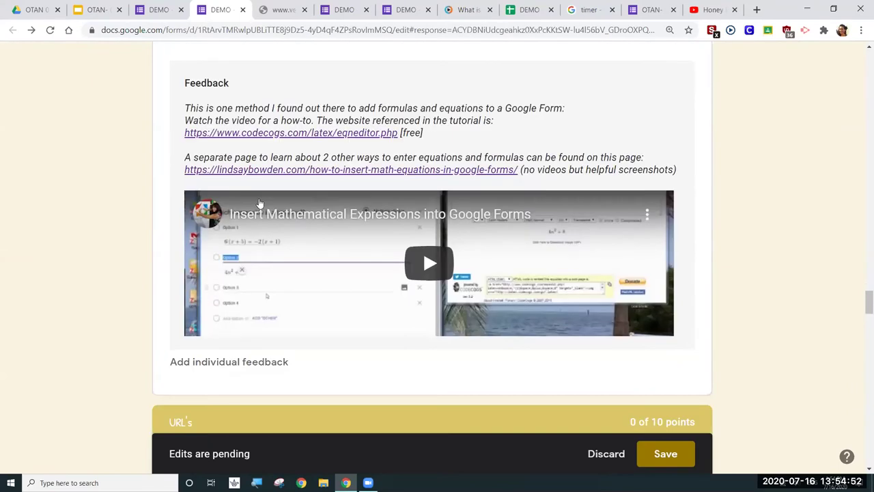
pyautogui.scroll(-1, 287, 268)
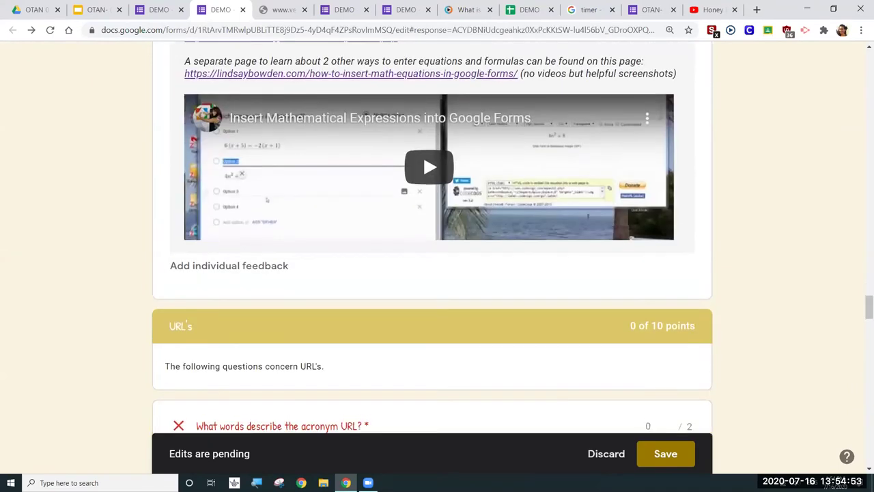
pyautogui.click(286, 267)
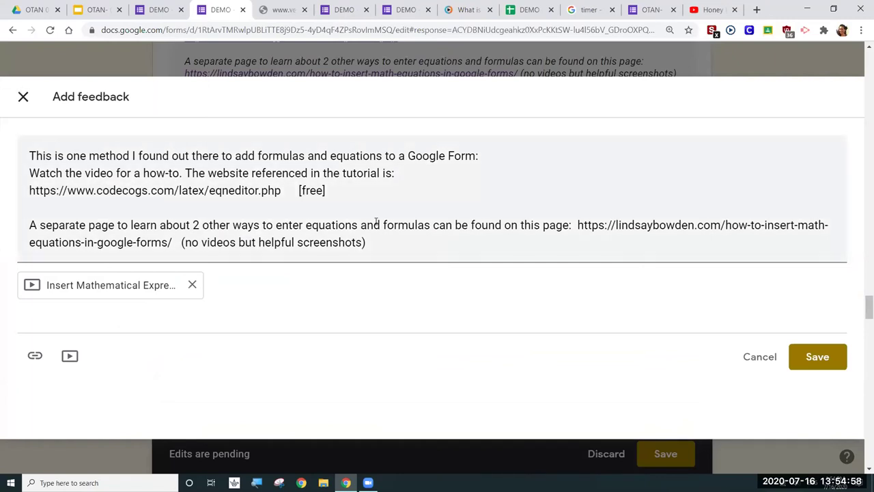
pyautogui.click(420, 234)
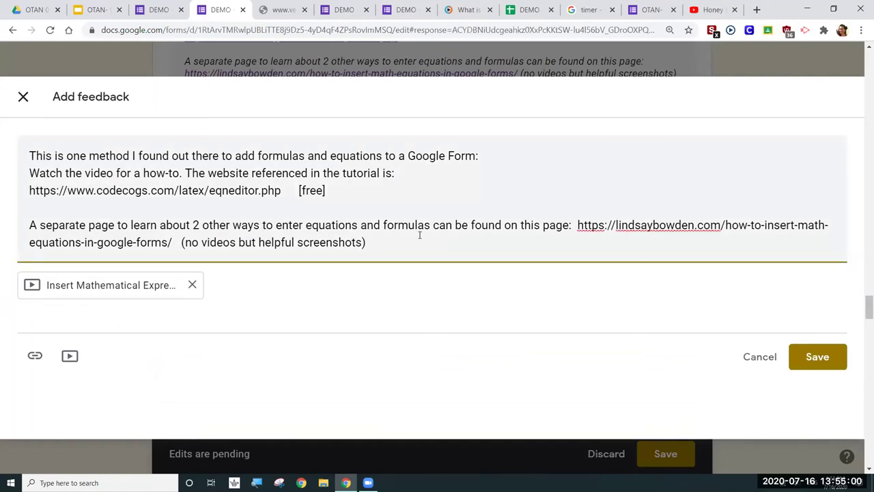
pyautogui.press('Return')
pyautogui.press('Return')
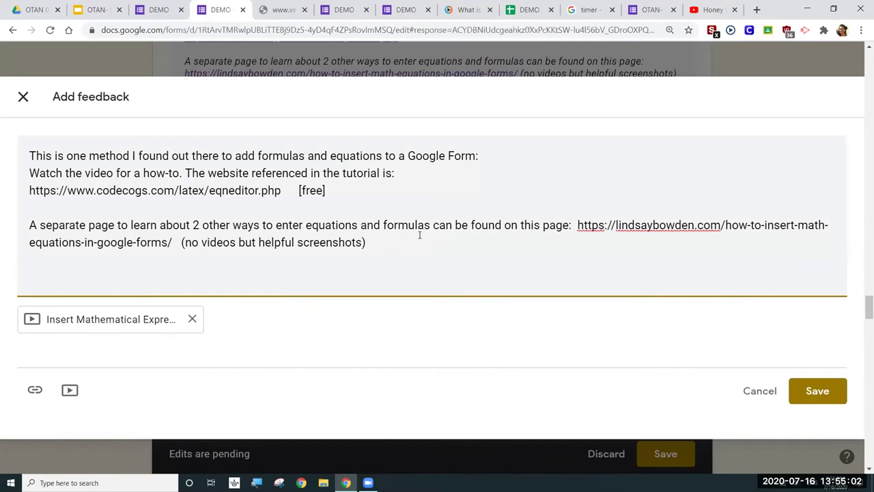
pyautogui.write('Yo')
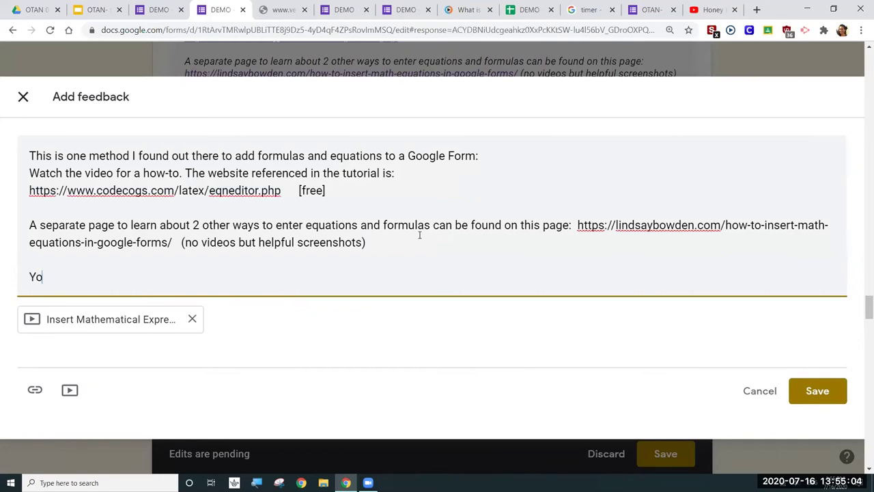
pyautogui.write('u did great!')
pyautogui.click(820, 395)
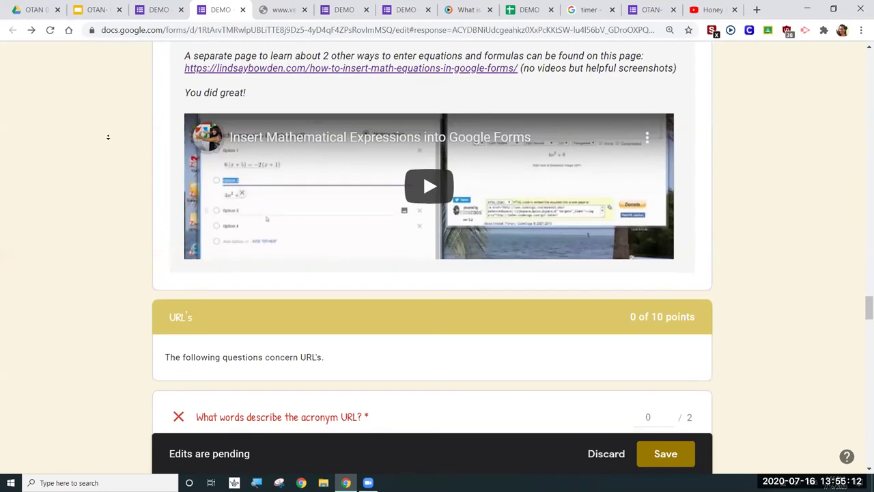
# - Try a different score for the "What words describe the acronym URL?" question and set it back to 0
pyautogui.scroll(-1, 107, 132)
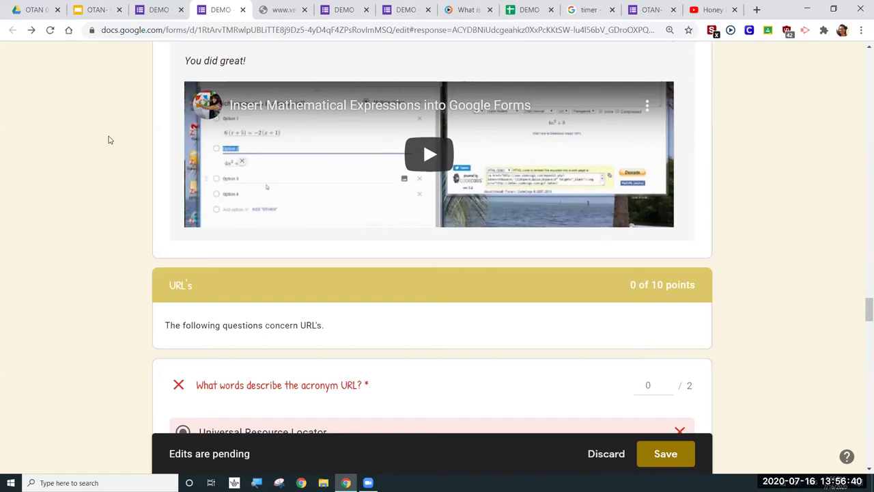
pyautogui.scroll(-4, 108, 139)
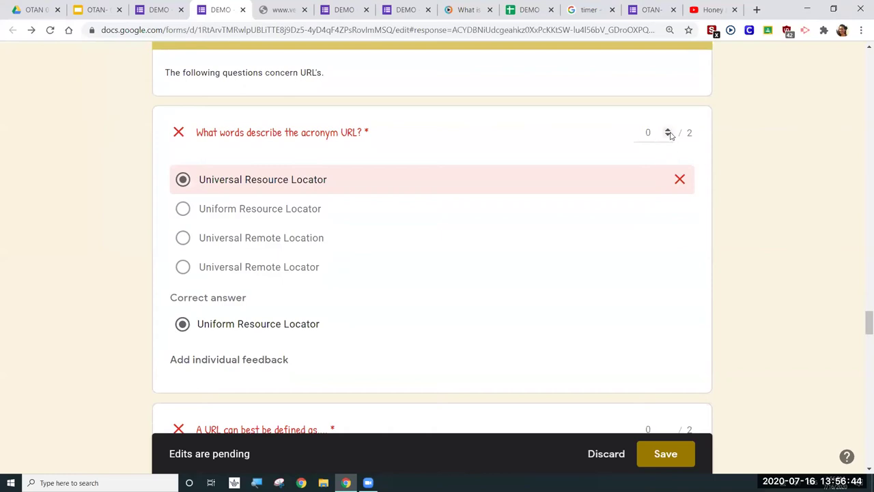
pyautogui.click(669, 131)
pyautogui.write('17')
pyautogui.hotkey('ctrl', 'a')
pyautogui.write('0')
pyautogui.click(753, 137)
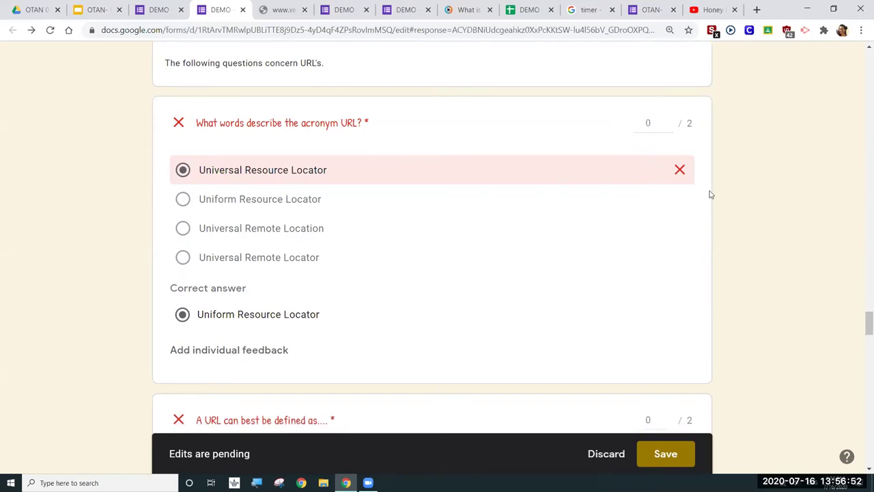
# - Start individual feedback for the URL acronym question and copy the web address of Study.com's "What is a Hyperlink?" lesson for it
pyautogui.click(257, 356)
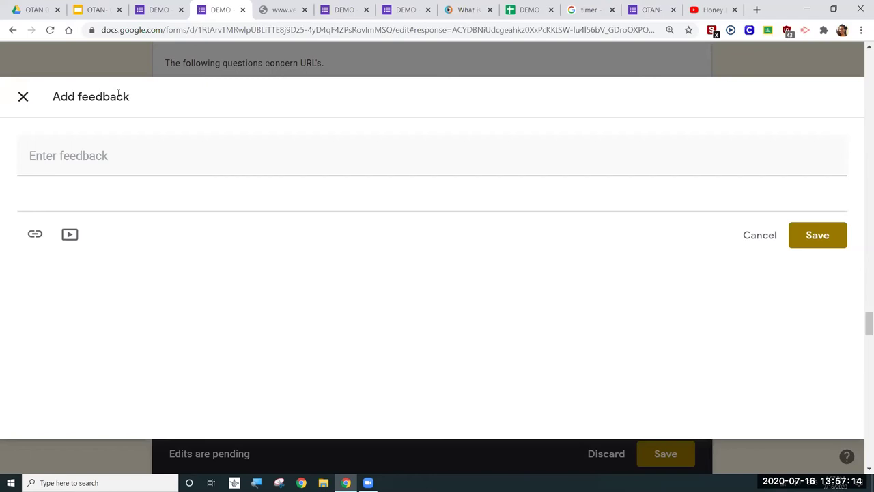
pyautogui.click(21, 97)
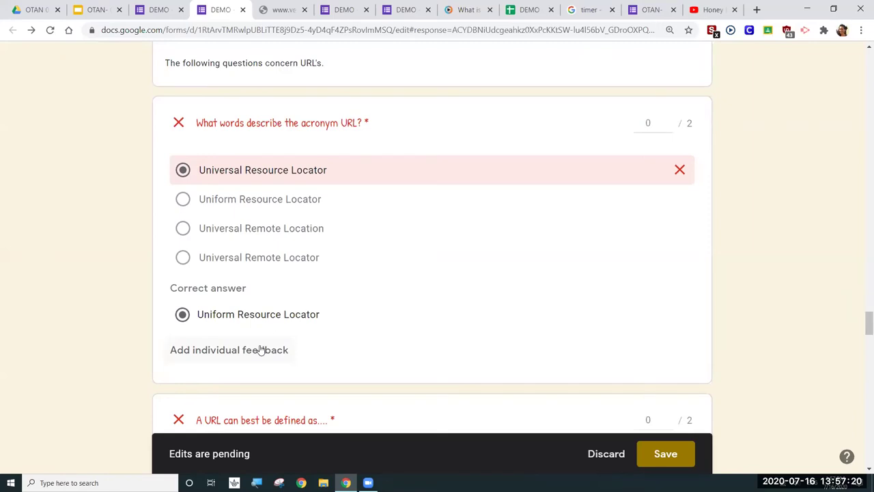
pyautogui.click(262, 350)
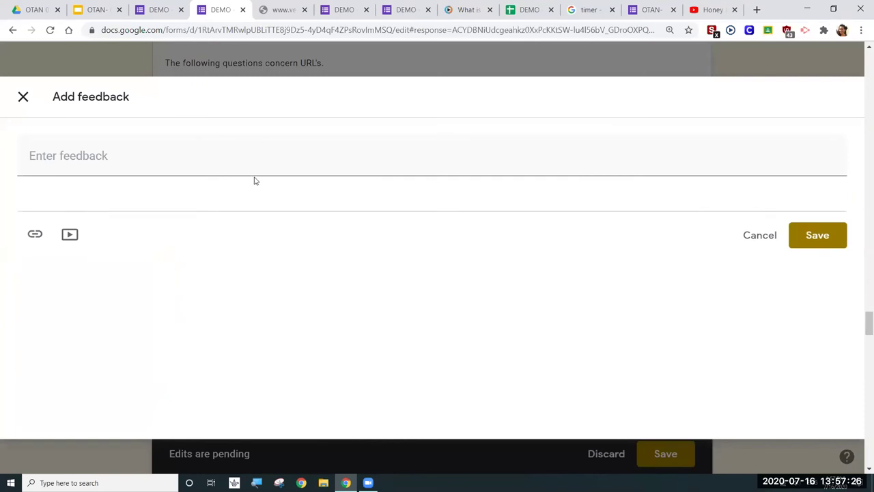
pyautogui.click(467, 9)
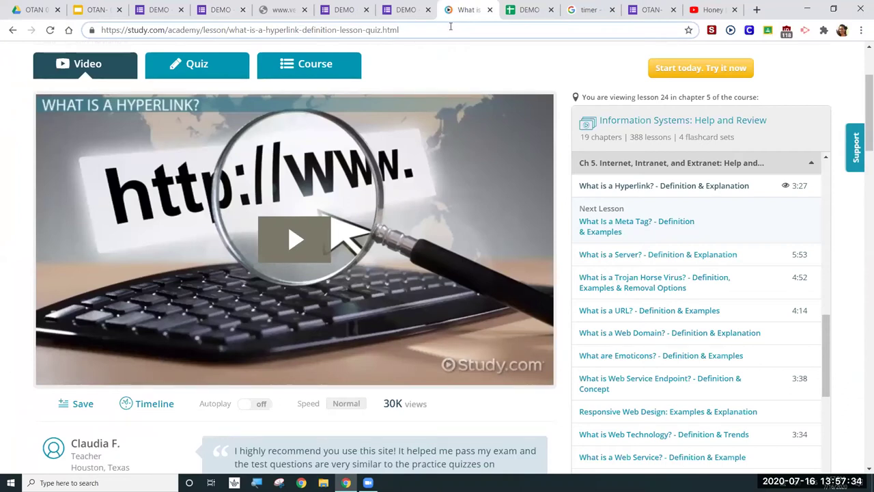
pyautogui.click(450, 26)
pyautogui.hotkey('ctrl', 'c')
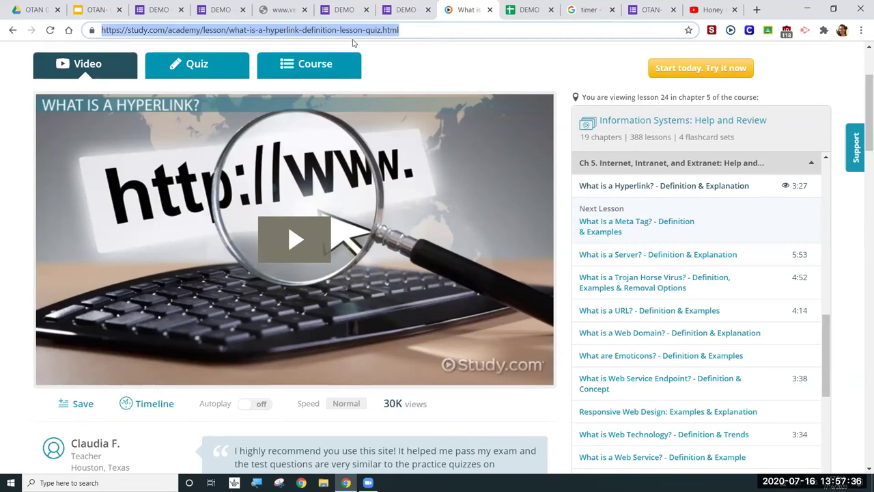
pyautogui.click(643, 12)
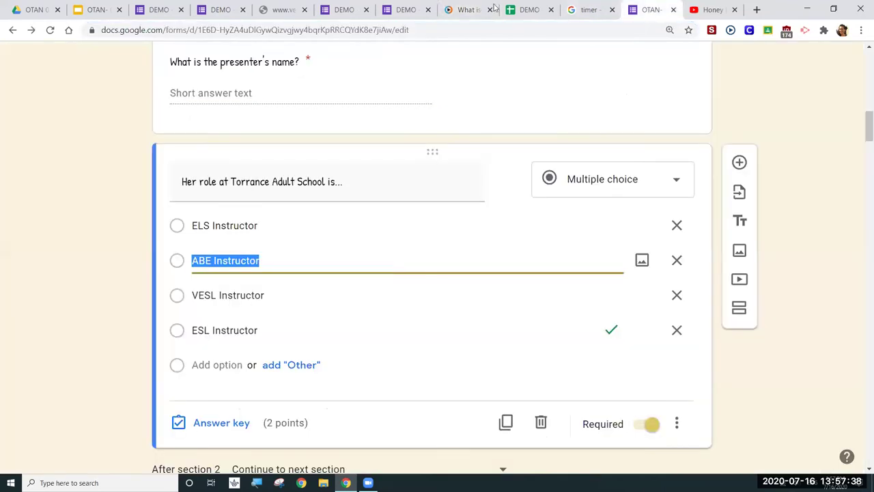
pyautogui.click(164, 11)
pyautogui.click(225, 9)
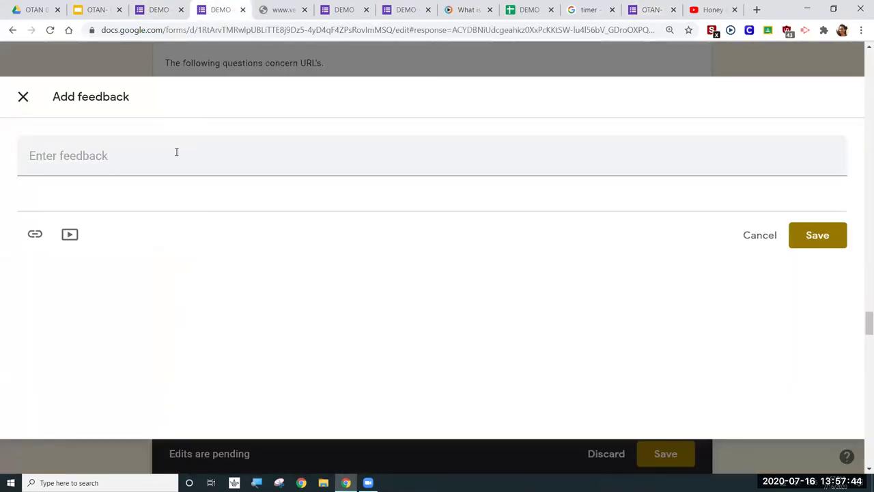
pyautogui.click(153, 166)
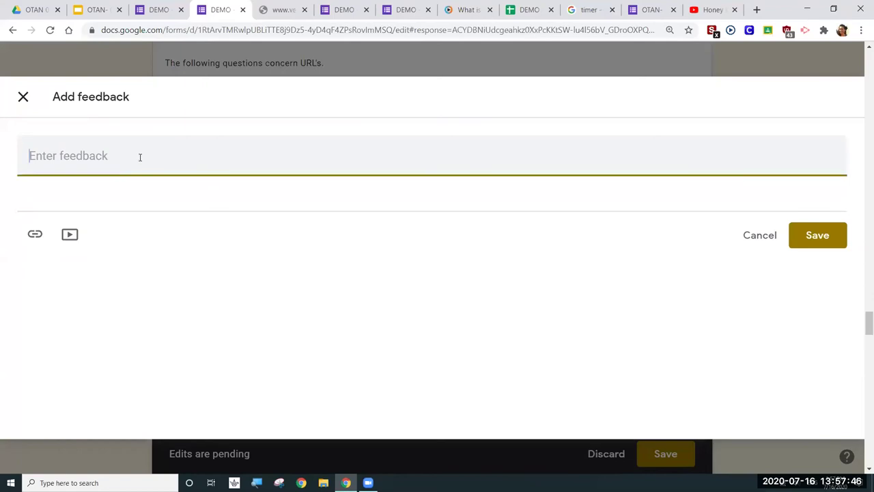
pyautogui.hotkey('ctrl', 'v')
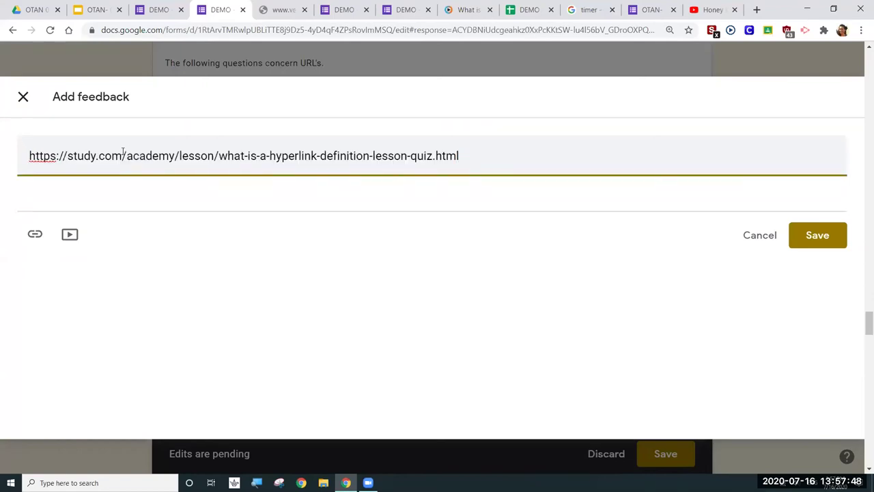
pyautogui.hotkey('ctrl', 'a')
pyautogui.hotkey('ctrl', 'x')
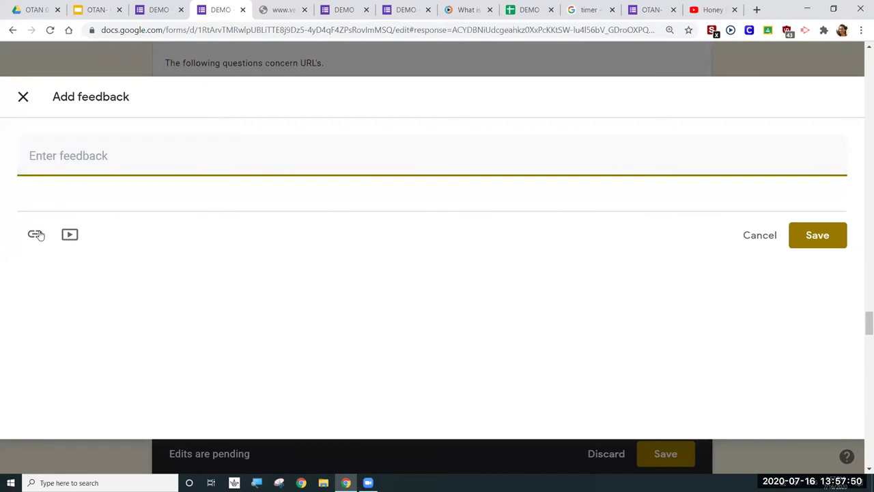
# - Insert a link to the copied Study.com hyperlink lesson in the feedback, with "HELLO" as its display text
pyautogui.click(35, 234)
pyautogui.hotkey('ctrl', 'v')
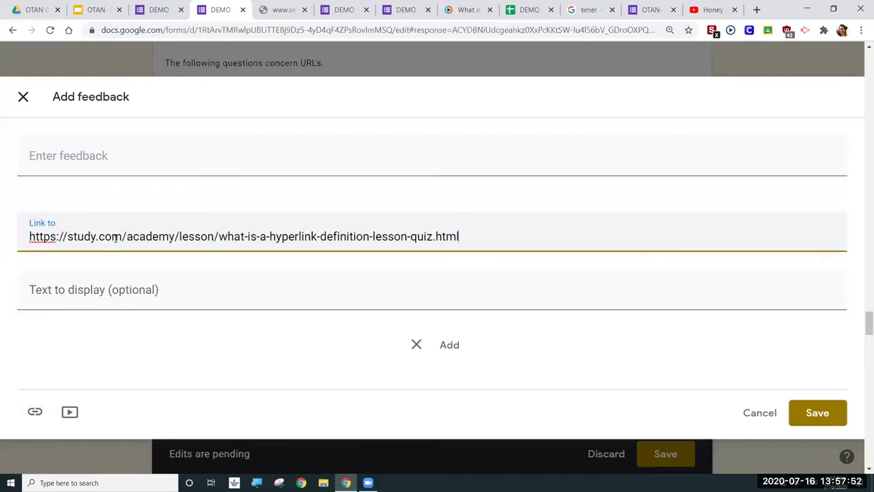
pyautogui.click(173, 288)
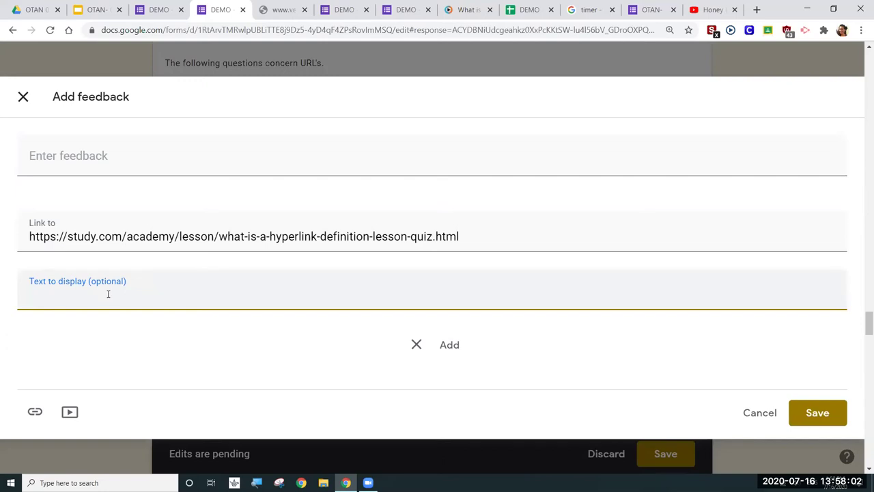
pyautogui.press('capslock')
pyautogui.write('HELLO')
pyautogui.press('Tab')
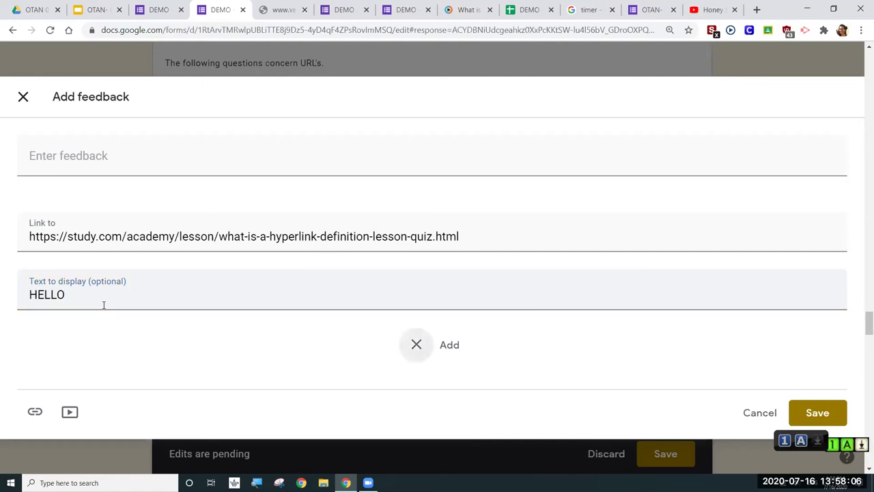
# - Enter "watch again" as the feedback text, attach the lesson link, and save the individual feedback
pyautogui.click(198, 160)
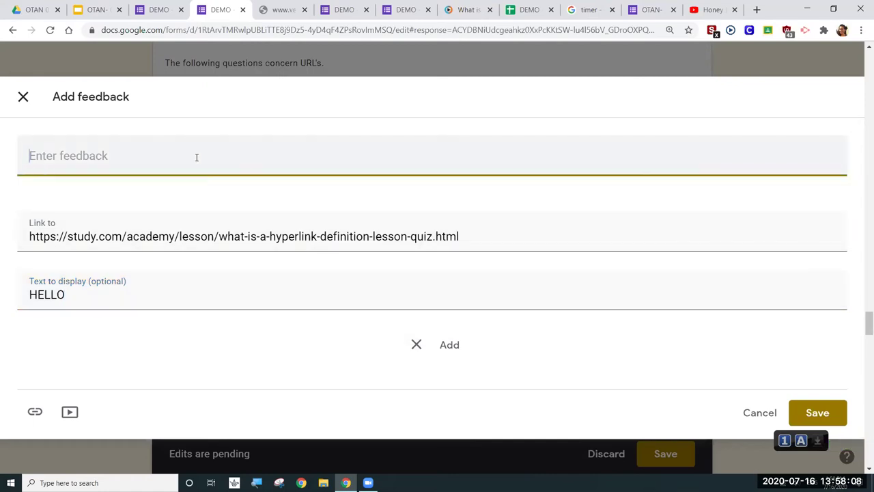
pyautogui.write('wAT')
pyautogui.press('capslock')
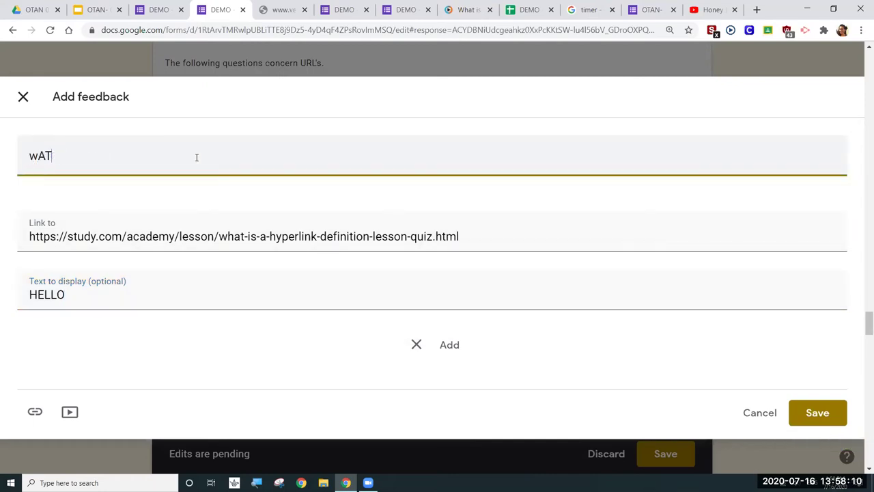
pyautogui.press('BackSpace')
pyautogui.press('BackSpace')
pyautogui.press('BackSpace')
pyautogui.write('watch again')
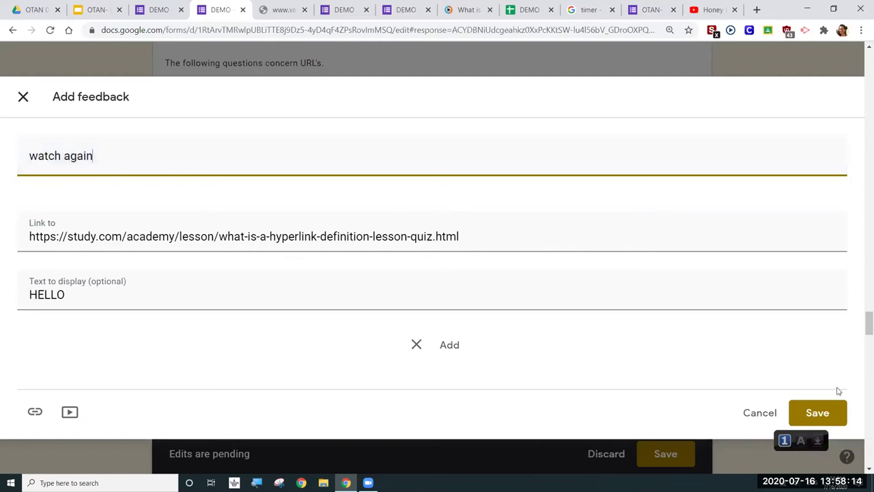
pyautogui.click(462, 346)
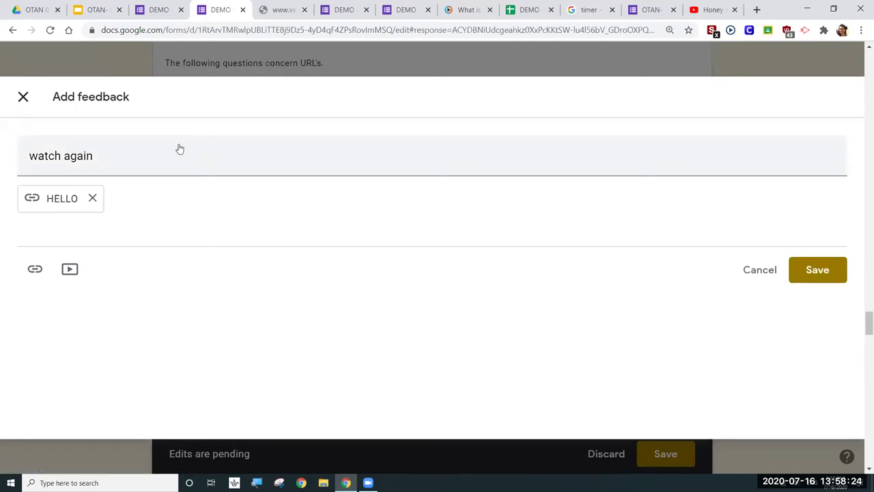
pyautogui.click(817, 277)
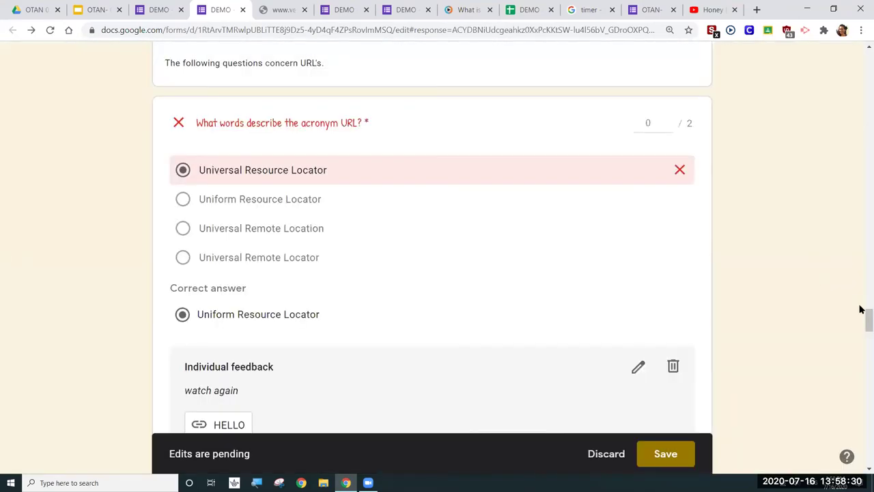
# - Examine the new individual feedback and the remaining URL questions, down to the OTAN website question's correct answers and feedback
pyautogui.moveTo(864, 316); pyautogui.dragTo(862, 325)
pyautogui.scroll(-1, 861, 325)
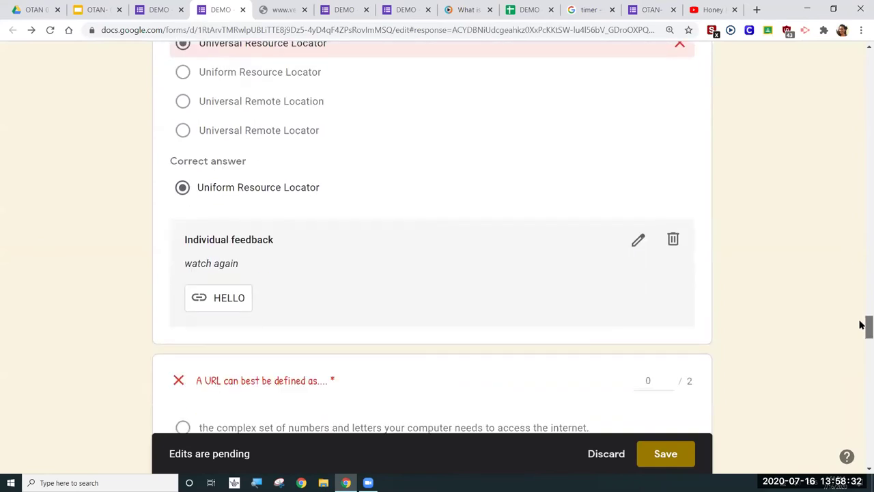
pyautogui.scroll(-1, 862, 325)
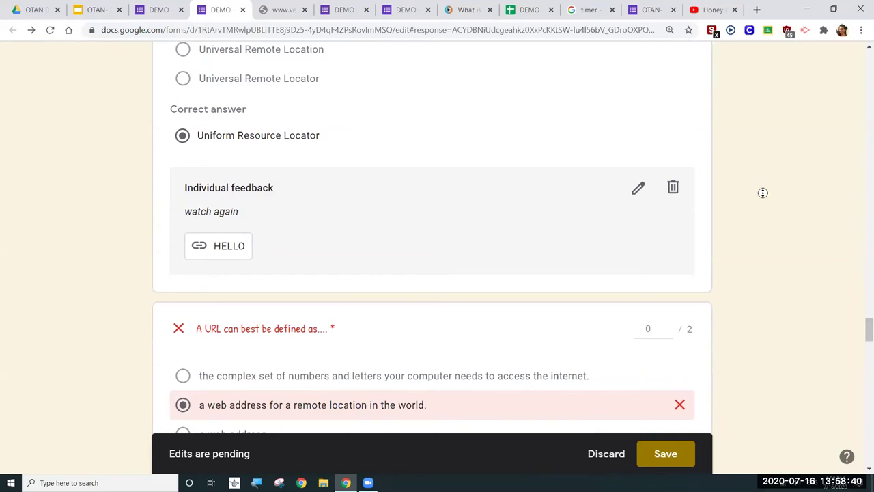
pyautogui.scroll(-1, 761, 215)
pyautogui.scroll(-3, 762, 221)
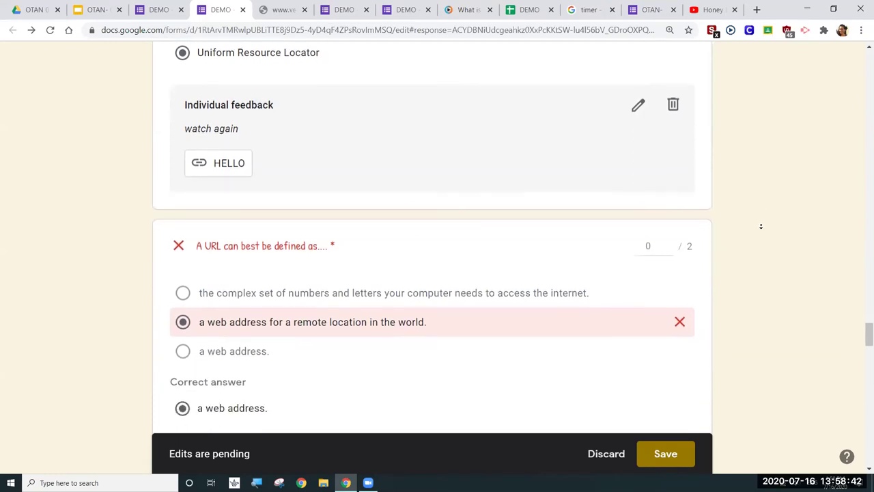
pyautogui.scroll(-4, 760, 233)
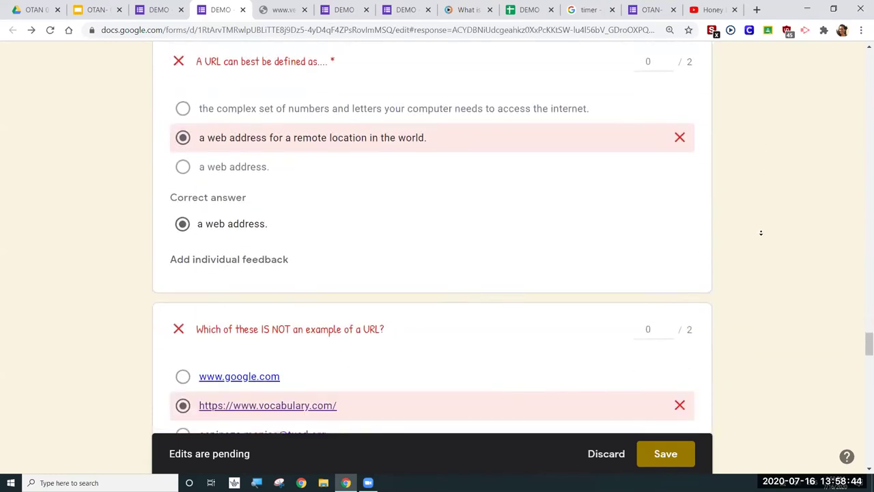
pyautogui.scroll(-3, 761, 233)
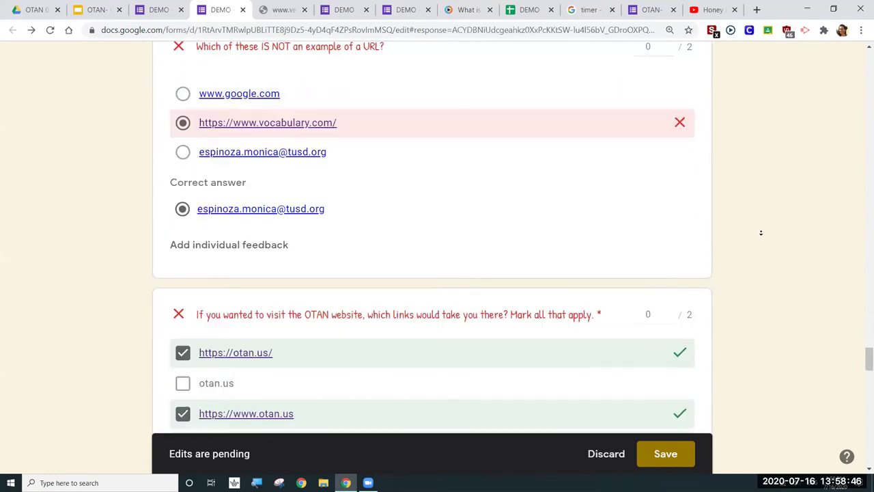
pyautogui.middleClick(748, 193)
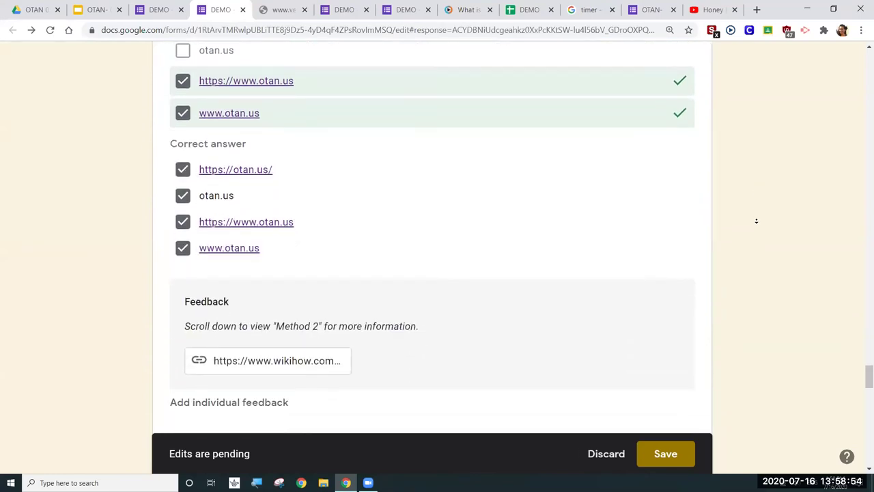
pyautogui.middleClick(757, 221)
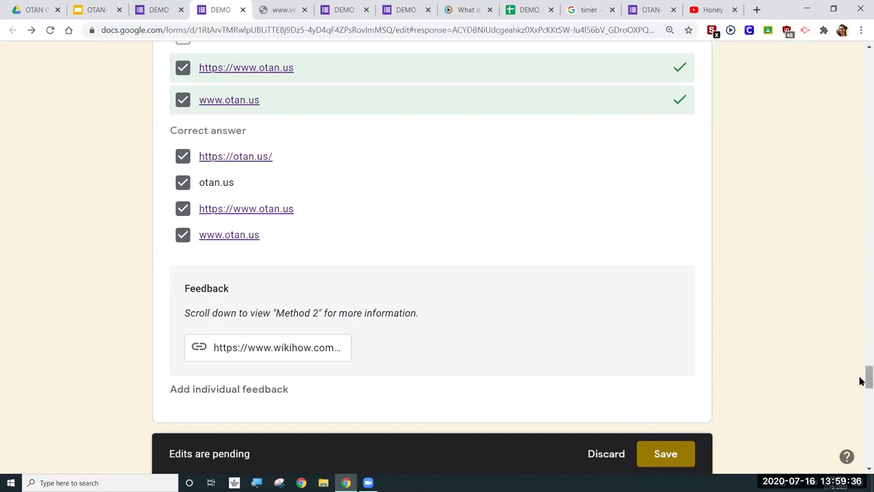
# - Open the quiz options in the DEMO form's settings to review the grade release choices
pyautogui.moveTo(862, 380); pyautogui.dragTo(862, 49)
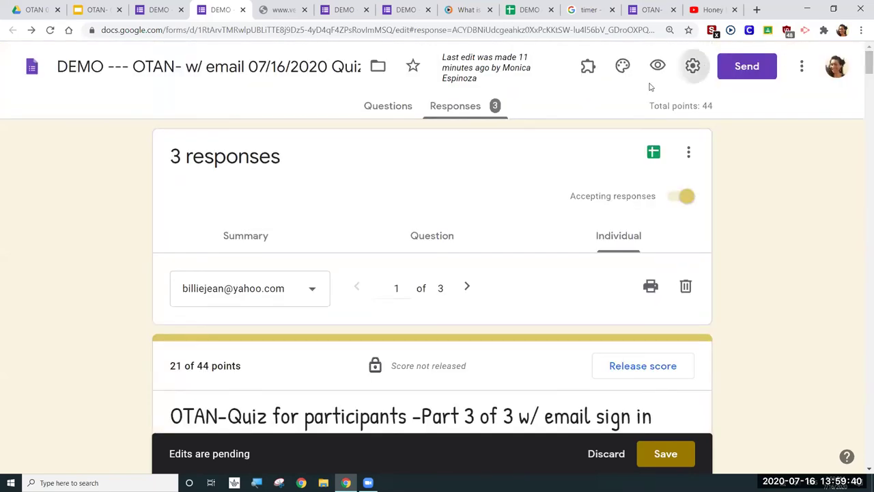
pyautogui.click(693, 66)
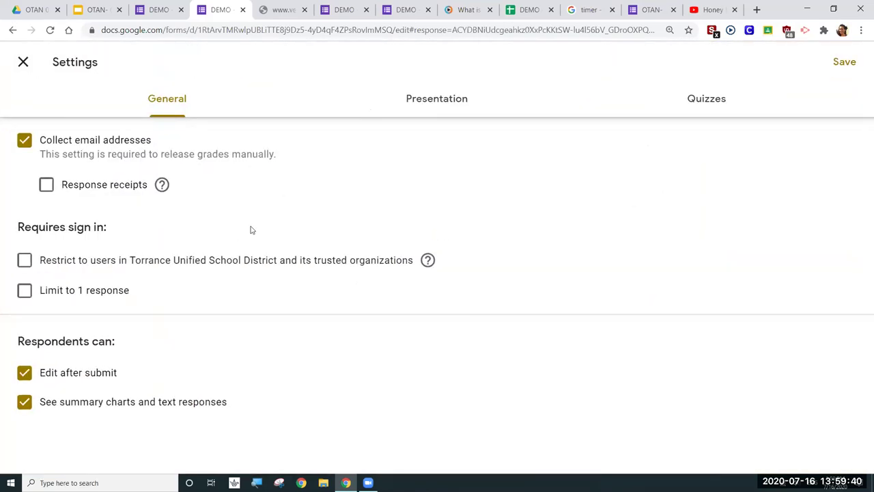
pyautogui.click(685, 108)
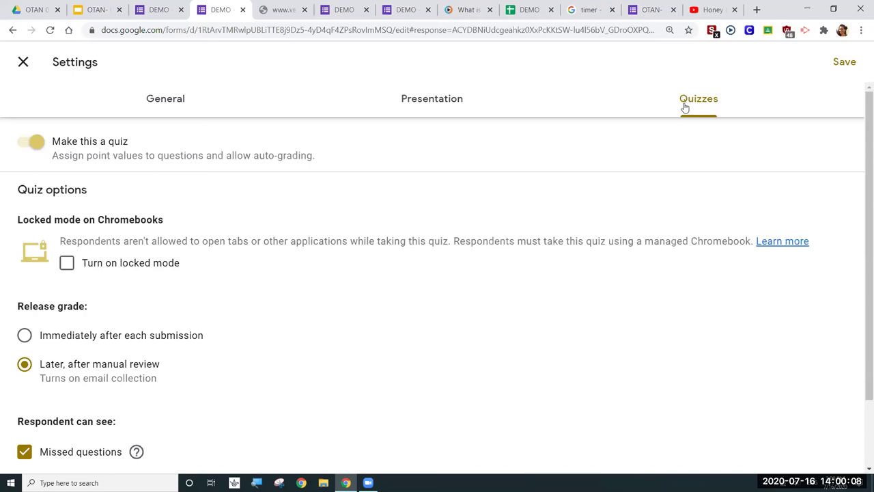
# - Switch to the original "OTAN- w/ email 07/16/2020" quiz form and look through its collected responses
pyautogui.click(635, 20)
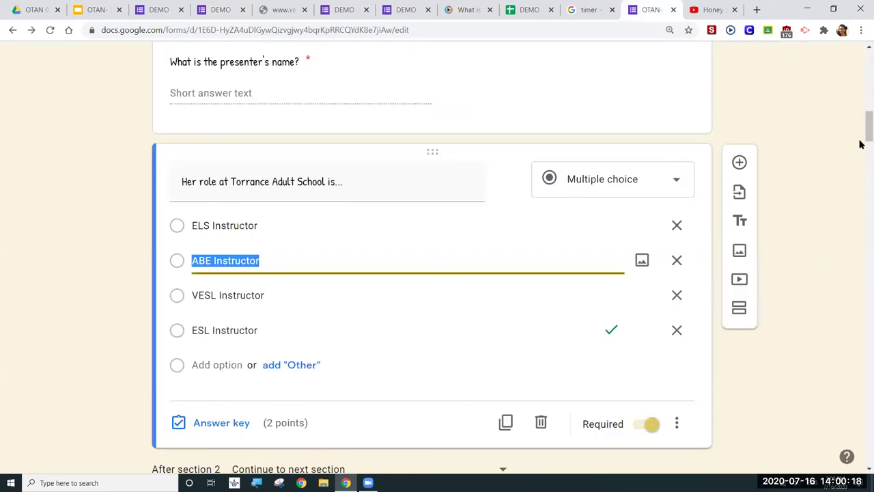
pyautogui.moveTo(860, 134); pyautogui.dragTo(860, 84)
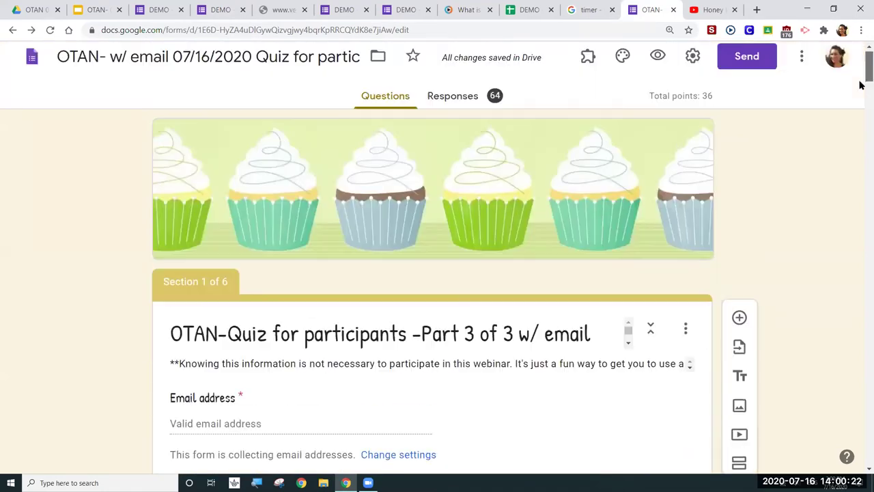
pyautogui.click(468, 101)
pyautogui.scroll(-4, 861, 116)
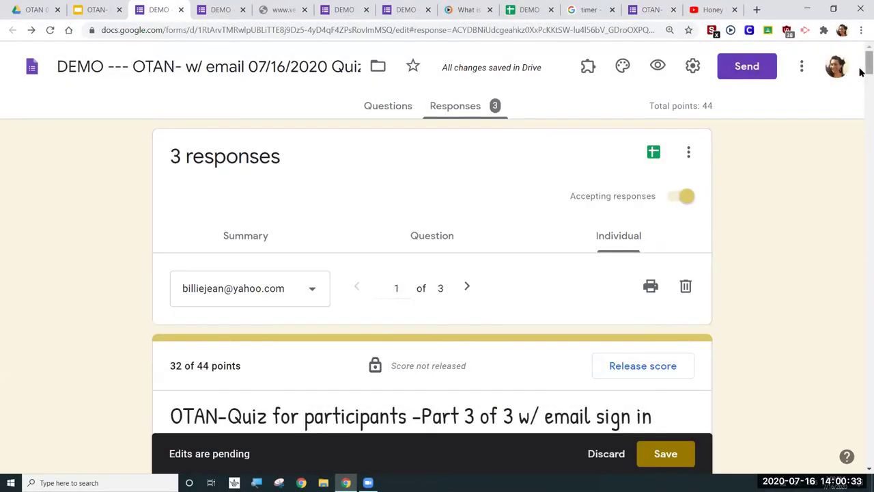
# - Examine the first DEMO response's score release option and Google Forms section points, and consult the "Reviewing responses" slide
pyautogui.scroll(-3, 861, 76)
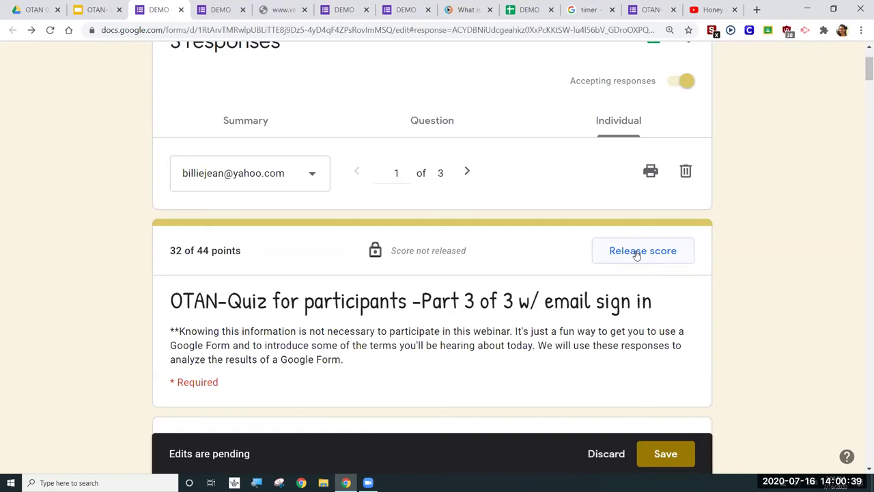
pyautogui.scroll(-2, 862, 79)
pyautogui.moveTo(862, 80); pyautogui.dragTo(862, 132)
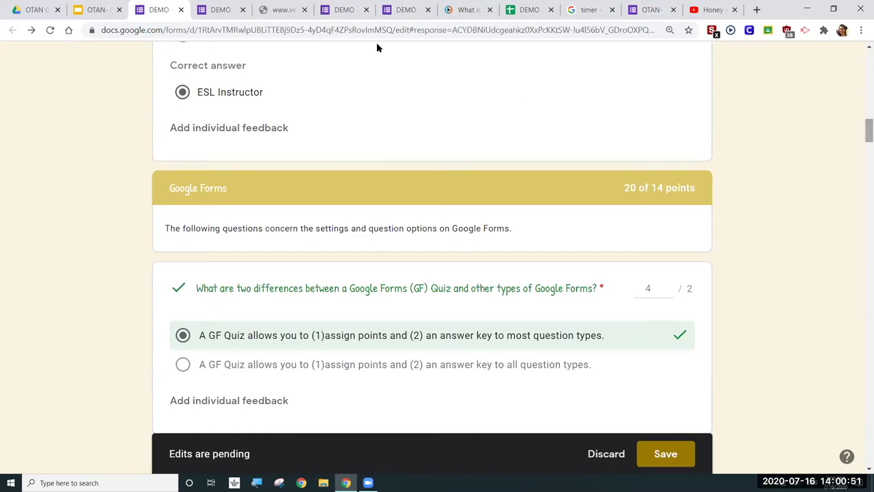
pyautogui.click(95, 10)
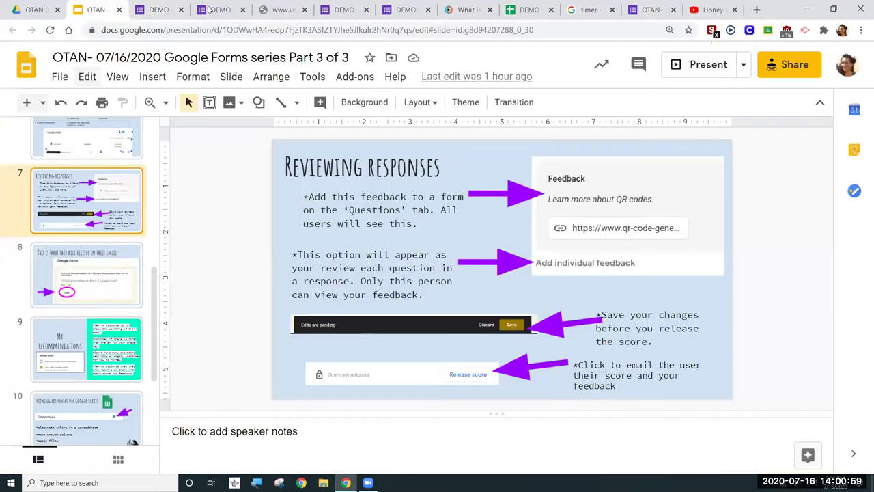
# - Return to the DEMO response and set the score for the question on two Google Forms Quiz differences to 2
pyautogui.click(161, 9)
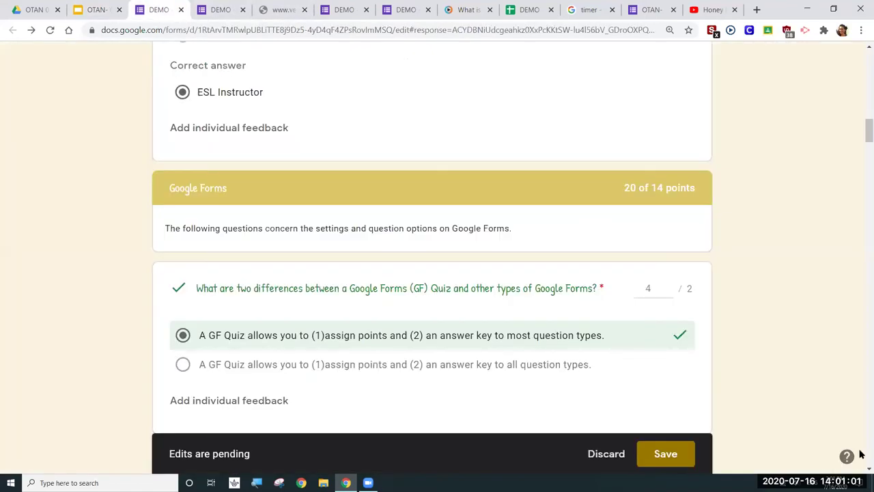
pyautogui.moveTo(862, 135); pyautogui.dragTo(862, 133)
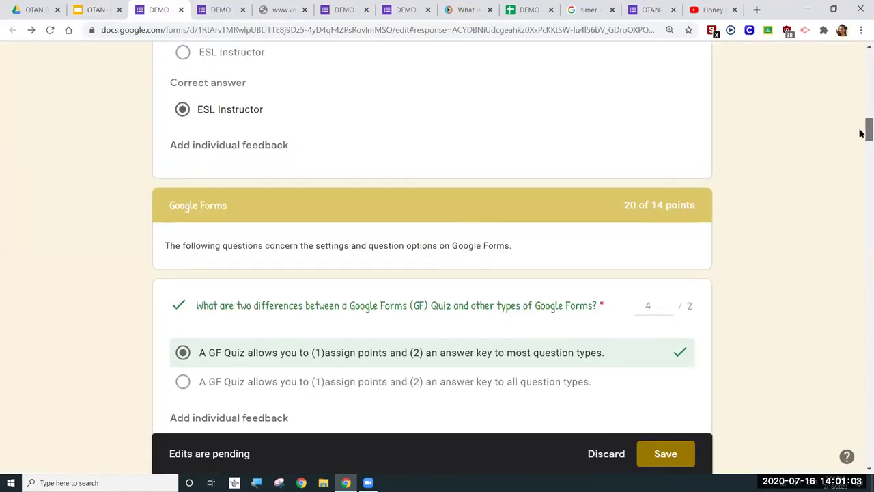
pyautogui.scroll(-3, 863, 133)
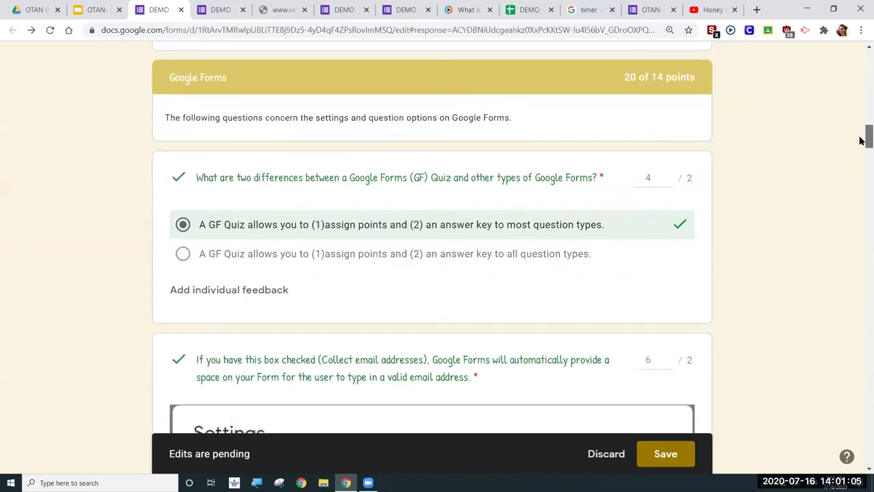
pyautogui.click(667, 179)
pyautogui.click(667, 179)
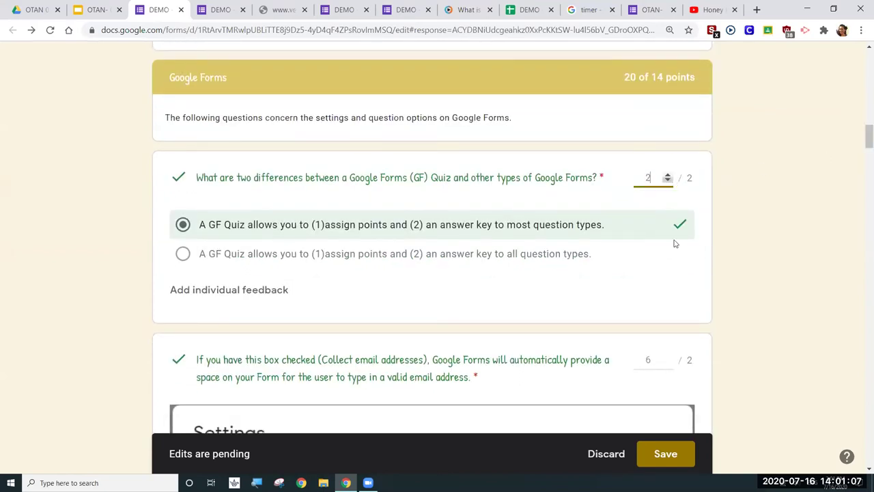
# - Set the score for the "Collect email addresses" question to 2 and save the pending edits
pyautogui.click(668, 365)
pyautogui.click(668, 366)
pyautogui.click(669, 365)
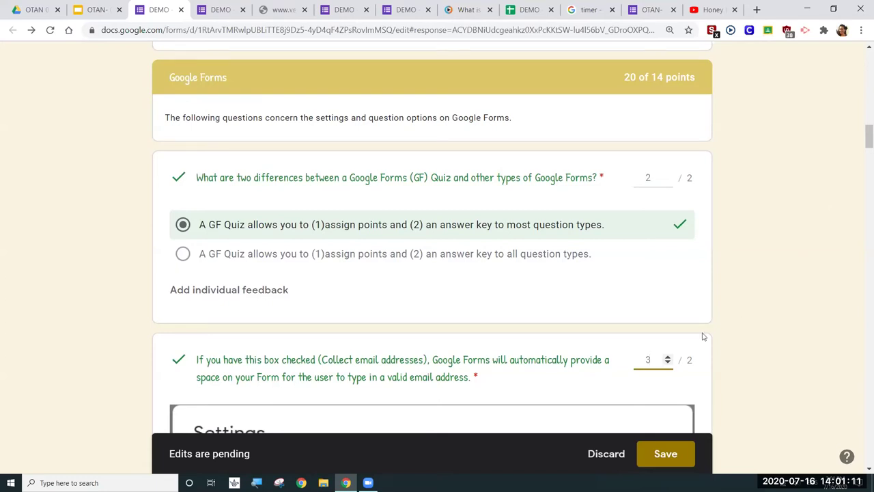
pyautogui.click(668, 362)
pyautogui.click(666, 454)
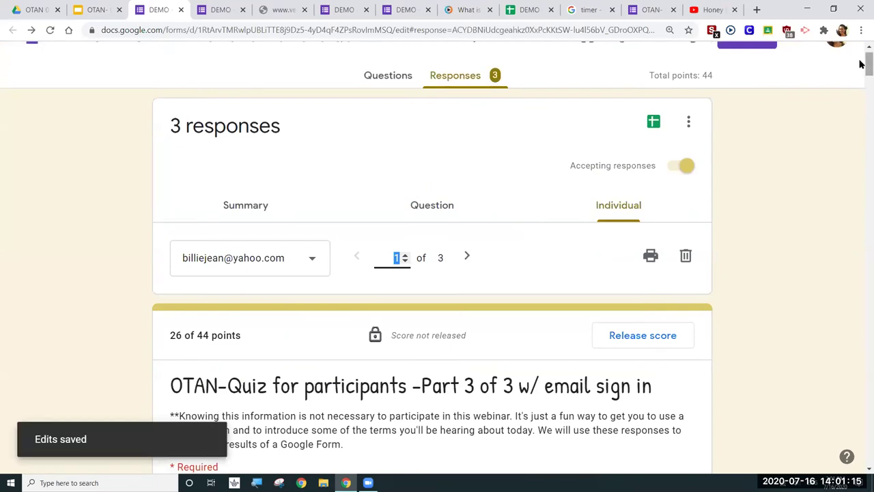
pyautogui.moveTo(861, 64); pyautogui.dragTo(860, 456)
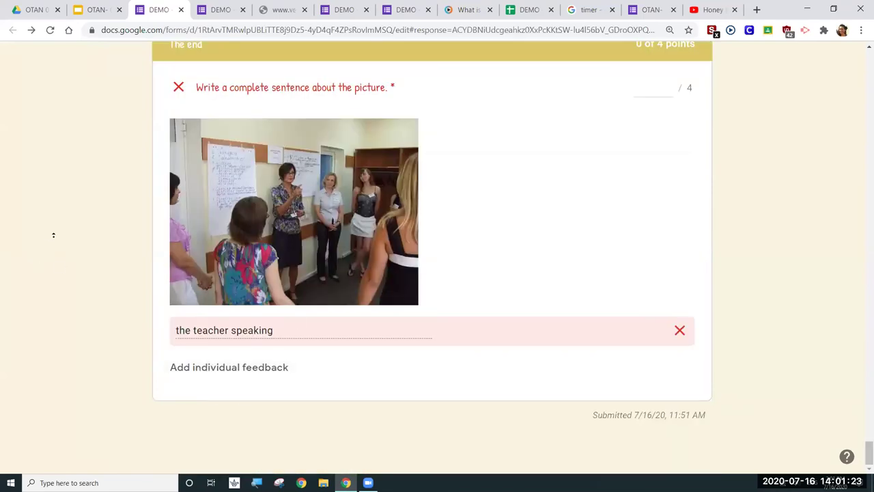
pyautogui.scroll(1, 53, 243)
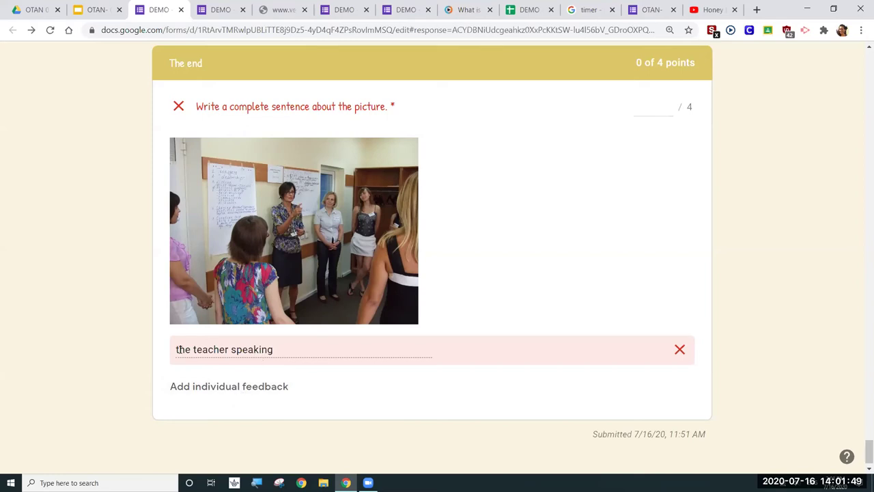
pyautogui.click(228, 387)
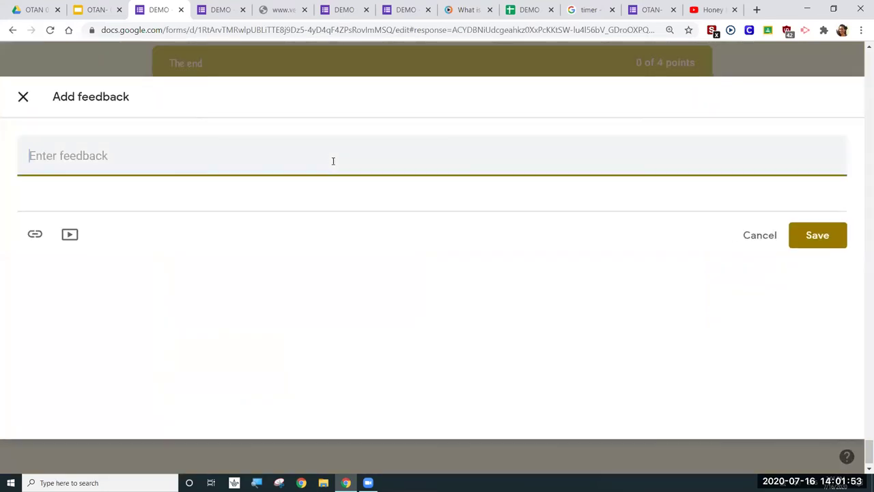
pyautogui.write('the t')
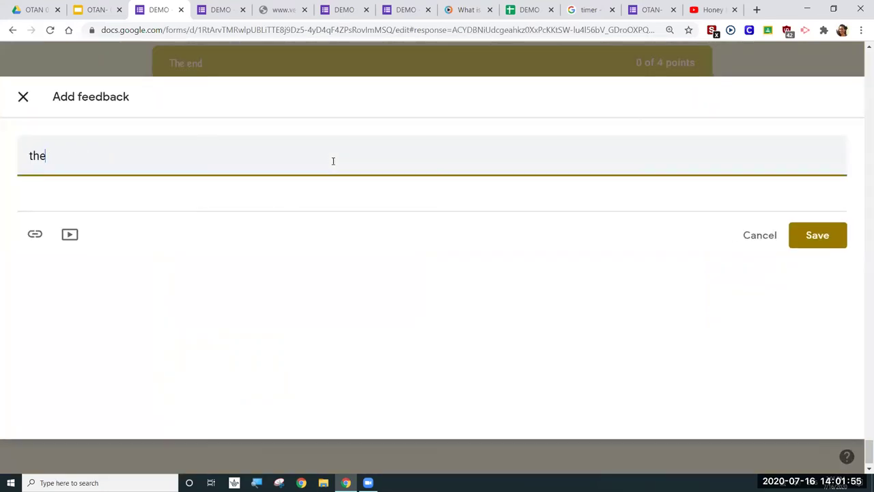
pyautogui.click(23, 96)
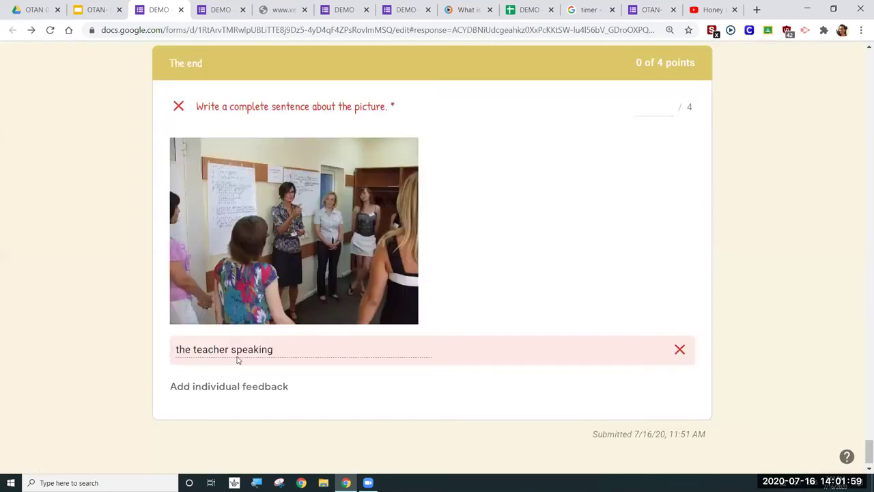
# - Copy the respondent's answer "the teacher speaking" into new individual feedback for the picture question, followed by a blank line
pyautogui.tripleClick(177, 350)
pyautogui.hotkey('ctrl', 'c')
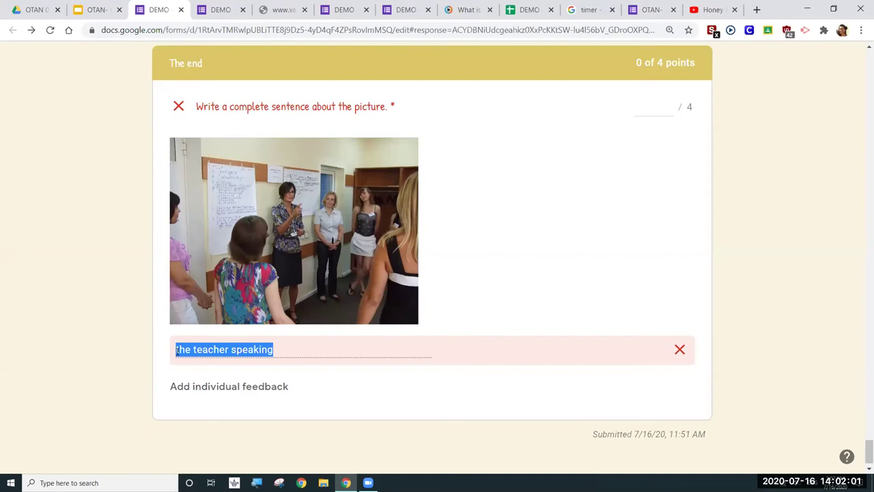
pyautogui.click(217, 386)
pyautogui.click(170, 152)
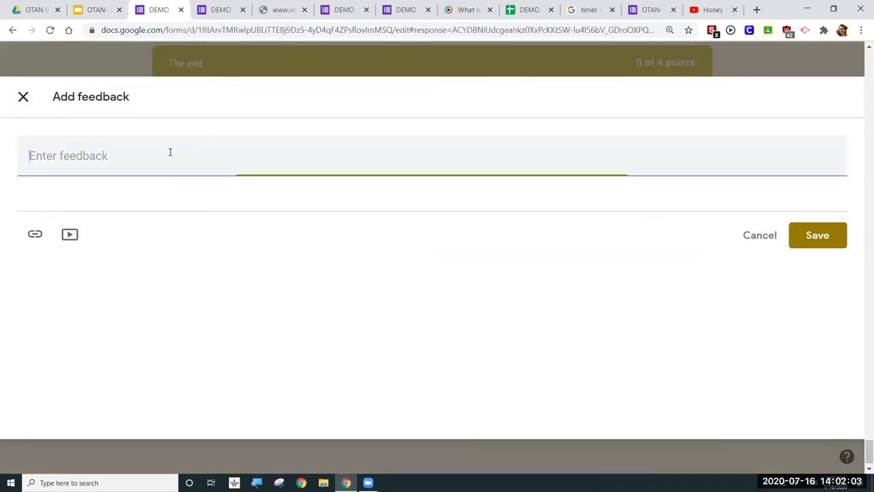
pyautogui.hotkey('ctrl', 'v')
pyautogui.press('Return')
pyautogui.press('Return')
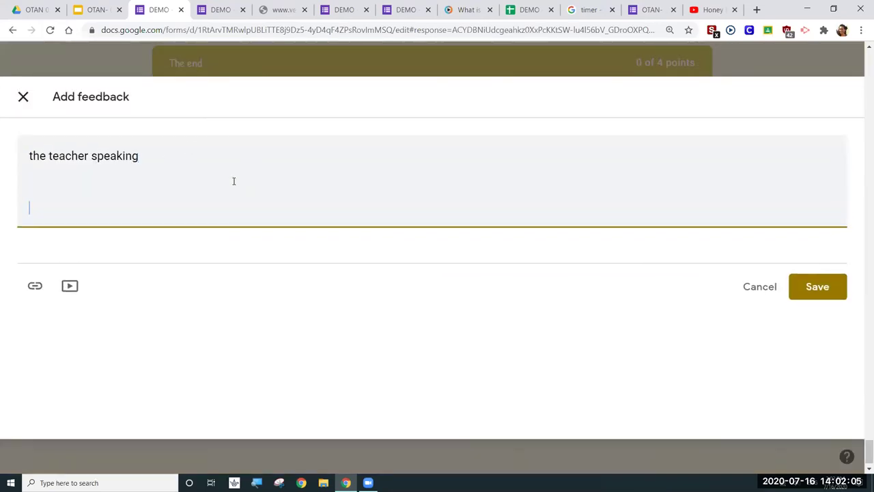
# - Add "My corrections: The teacher is speaking." below the copied answer and save the individual feedback
pyautogui.write('My correction')
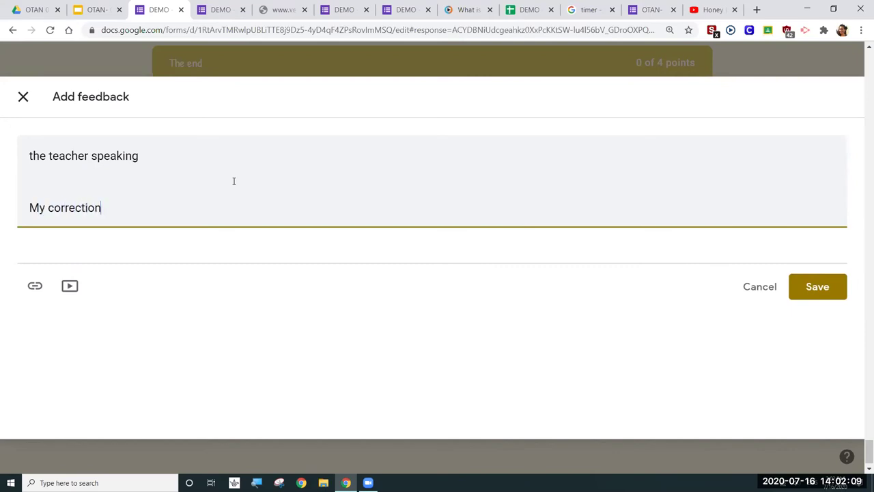
pyautogui.write('s: The teacher')
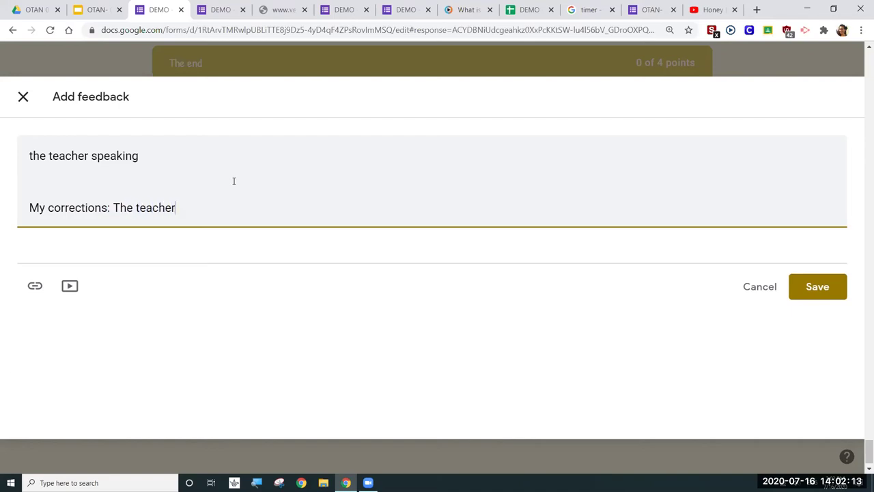
pyautogui.write(' is speaking.')
pyautogui.click(827, 286)
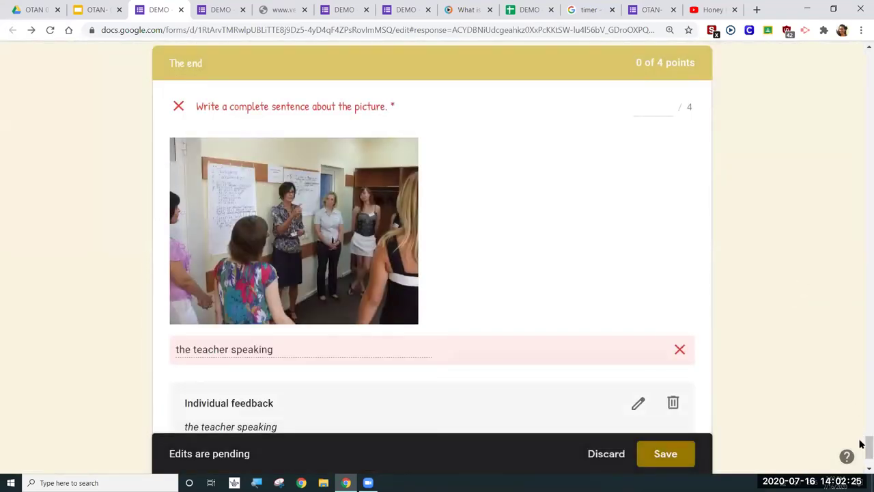
# - Review the picture question's new feedback, award its answer 2 points, and save the pending edits
pyautogui.scroll(-2, 867, 448)
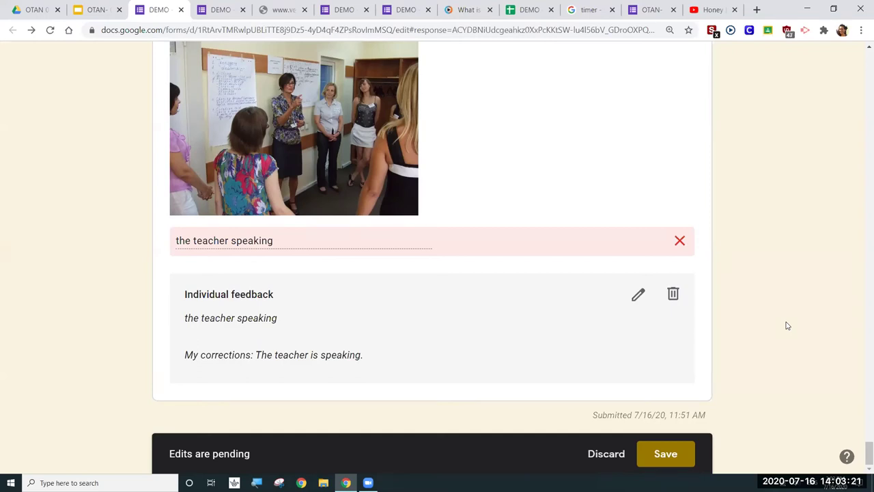
pyautogui.scroll(1, 801, 336)
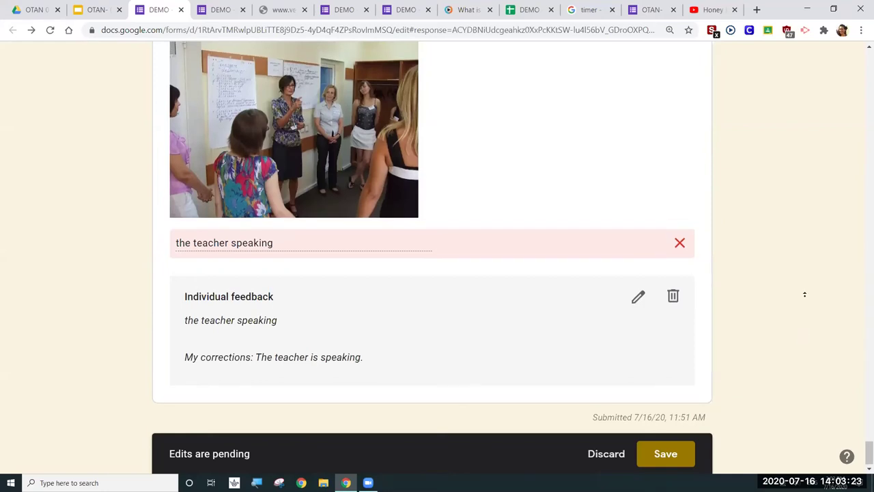
pyautogui.scroll(3, 805, 294)
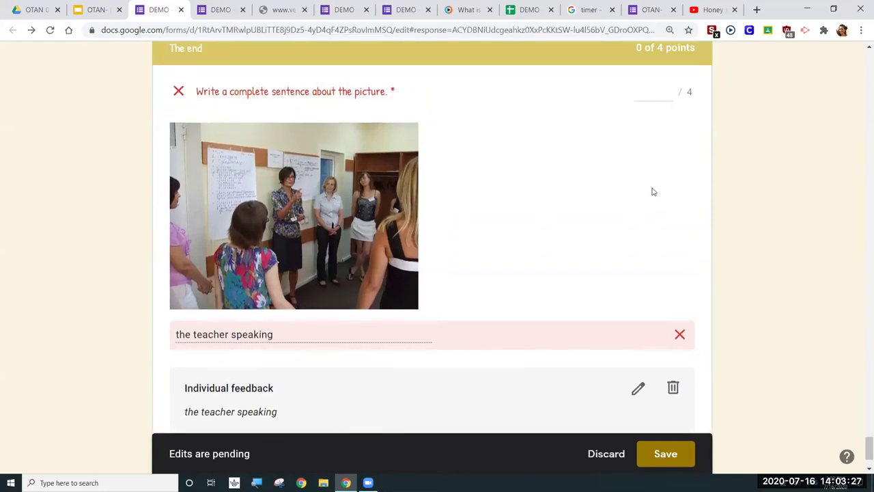
pyautogui.scroll(-1, 799, 195)
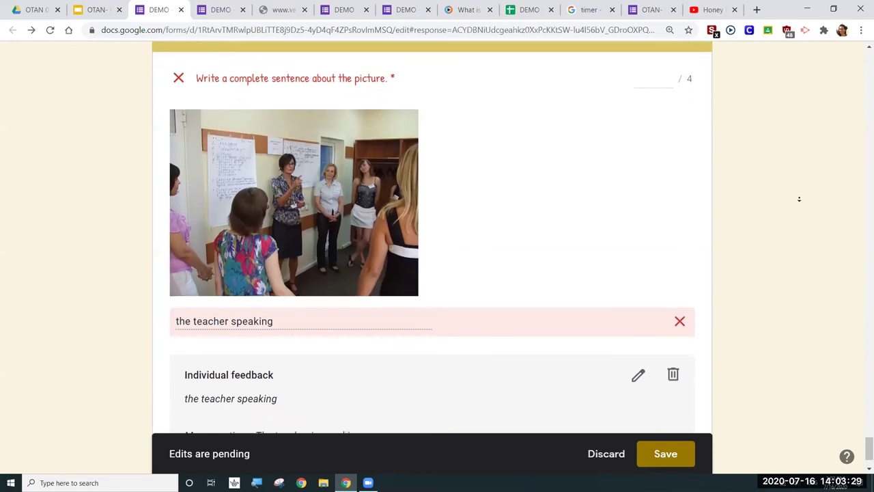
pyautogui.scroll(-2, 799, 199)
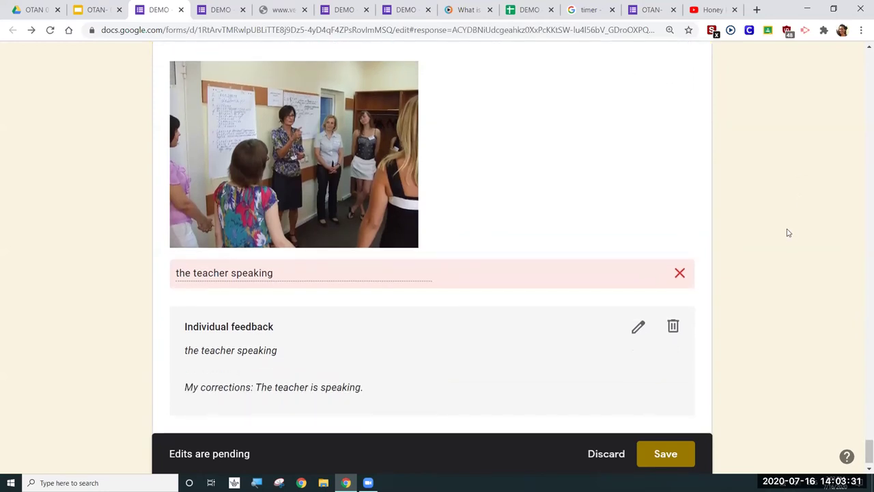
pyautogui.scroll(2, 786, 191)
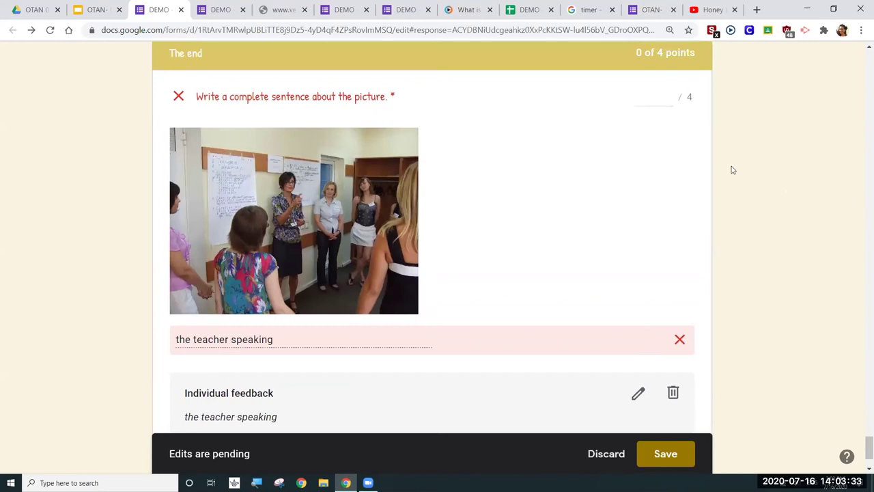
pyautogui.click(668, 97)
pyautogui.click(669, 95)
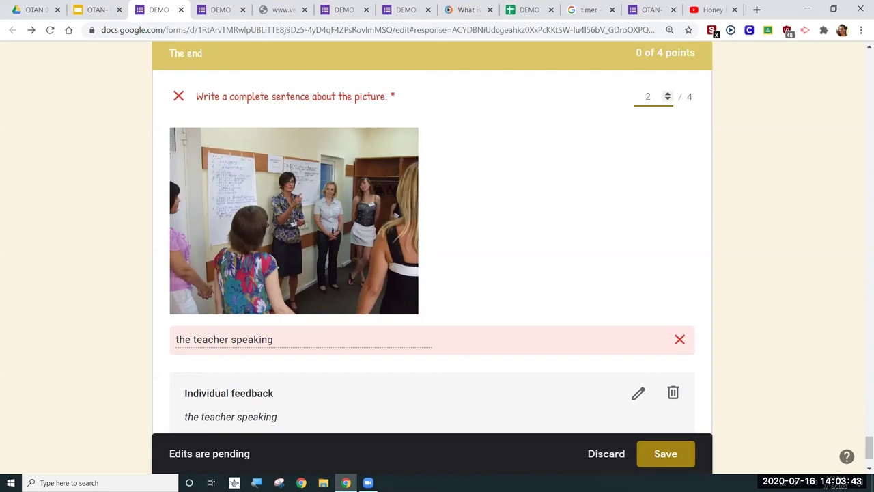
pyautogui.click(666, 454)
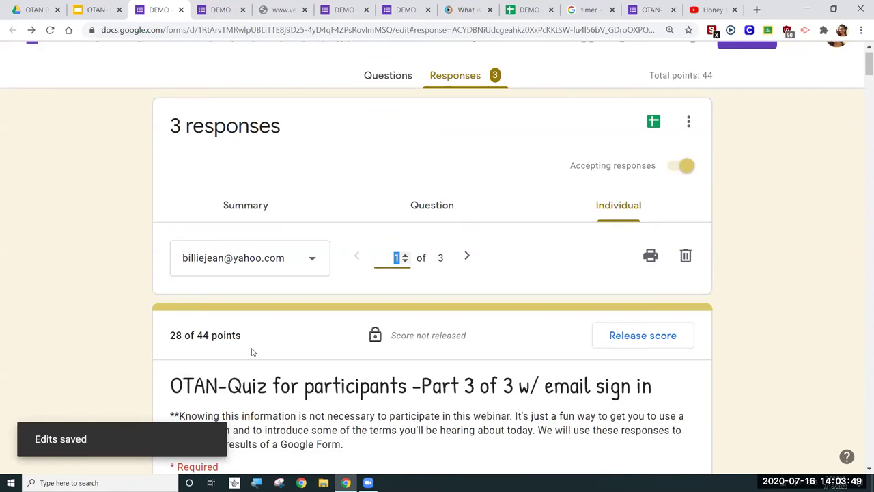
pyautogui.moveTo(171, 337); pyautogui.dragTo(170, 336)
pyautogui.click(172, 337)
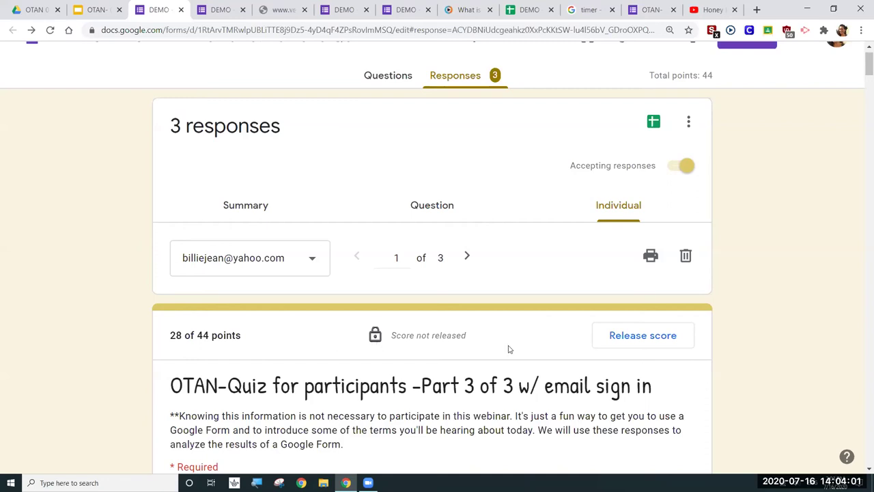
# - Release the score to the first respondent only by sending the notification email without a message
pyautogui.click(652, 342)
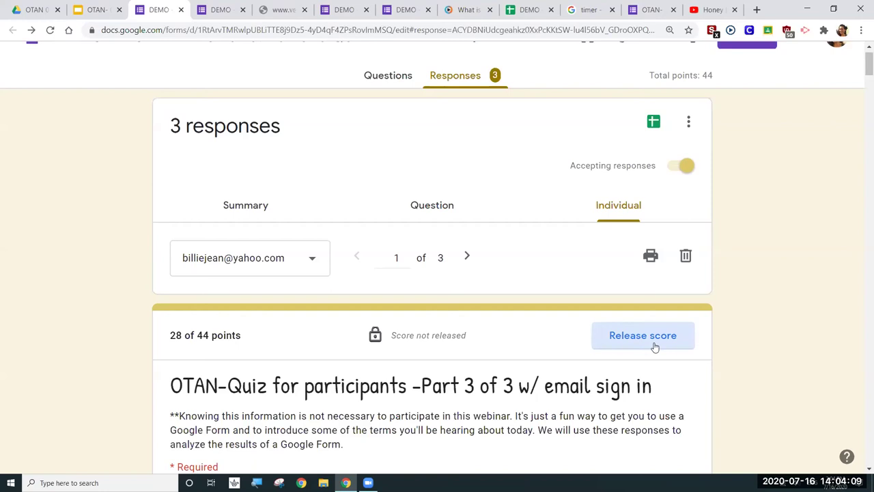
pyautogui.click(653, 344)
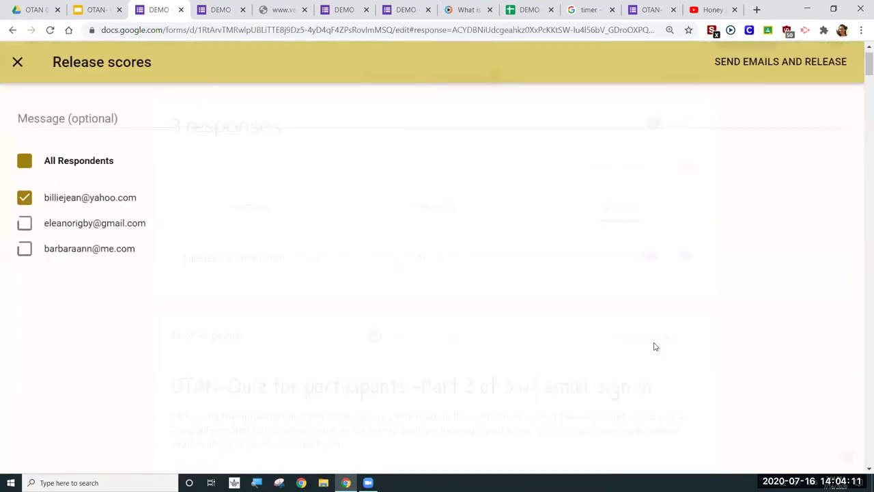
pyautogui.click(24, 198)
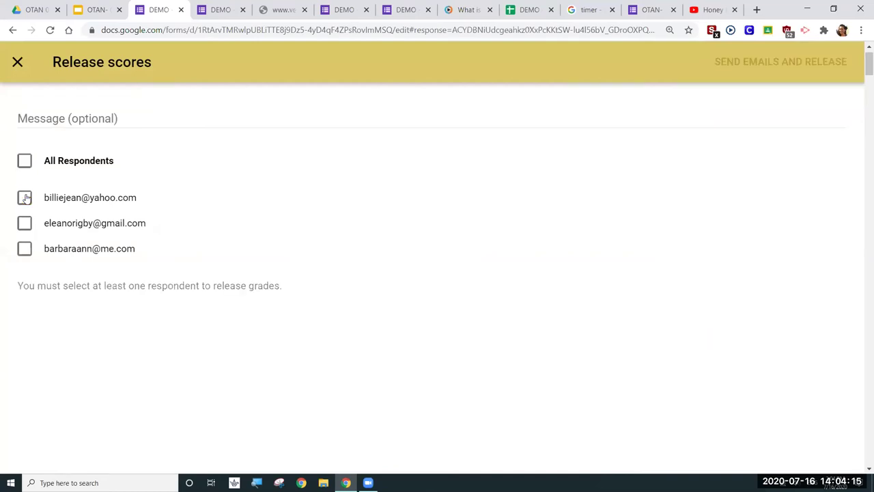
pyautogui.click(25, 197)
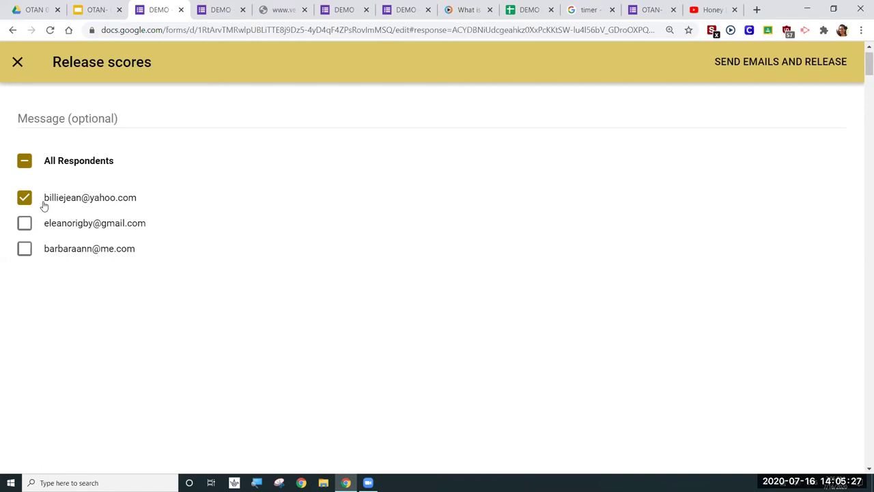
pyautogui.click(785, 66)
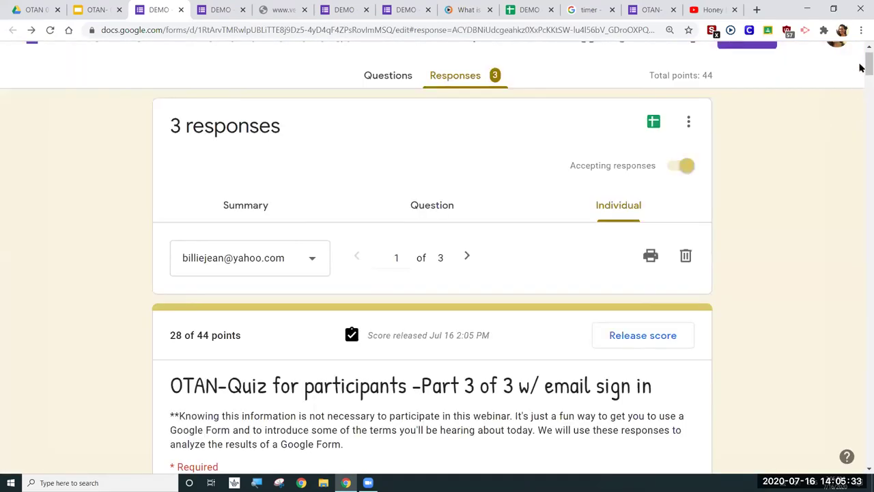
# - Switch to the Google Slides presentation and present the slide "This is What they will receive in their email" in full screen
pyautogui.moveTo(861, 72); pyautogui.dragTo(862, 66)
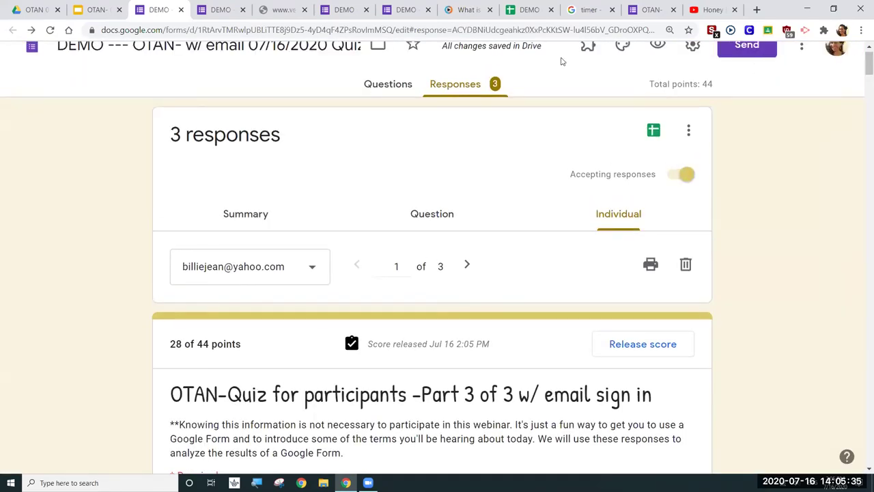
pyautogui.click(94, 10)
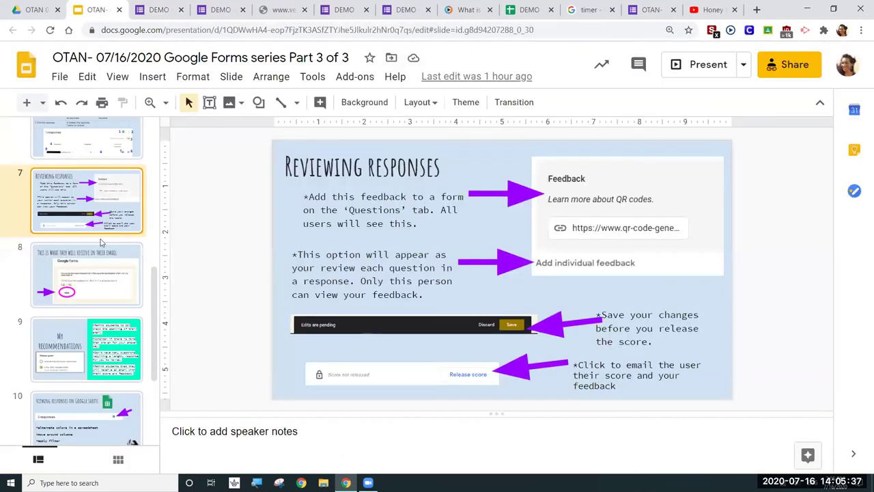
pyautogui.press('Down')
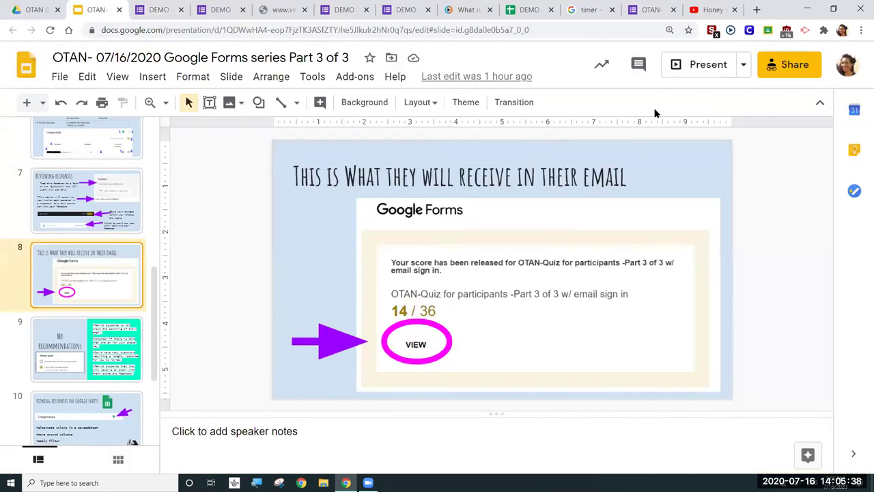
pyautogui.click(699, 69)
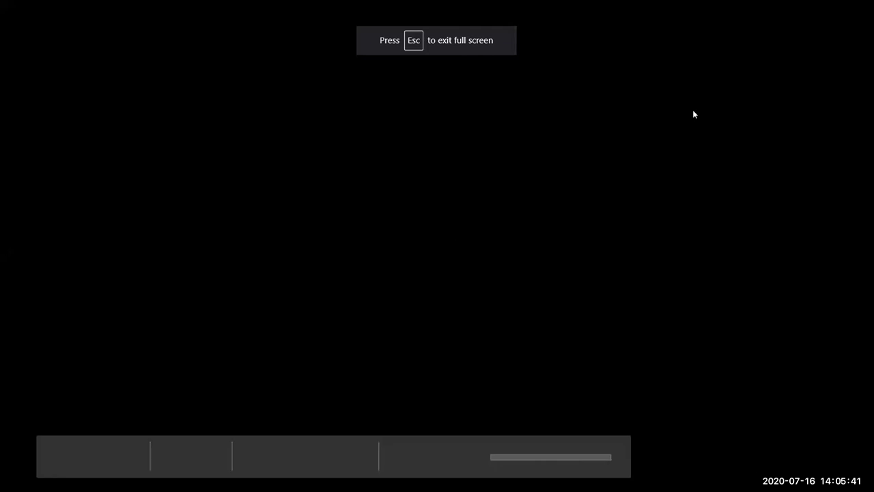
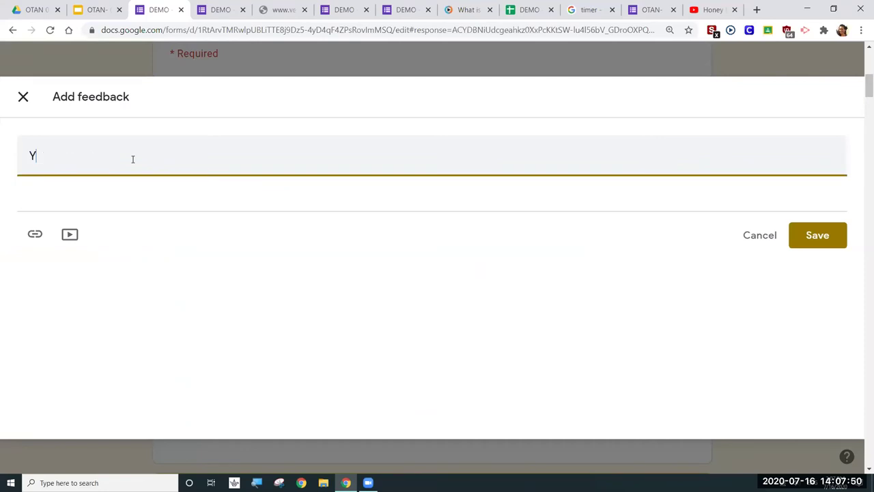
pyautogui.press('BackSpace')
pyautogui.write('great job!')
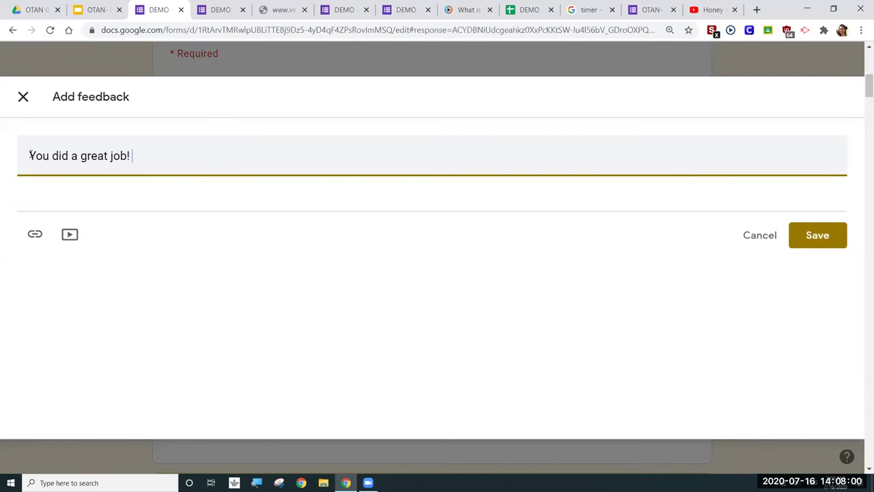
pyautogui.click(23, 97)
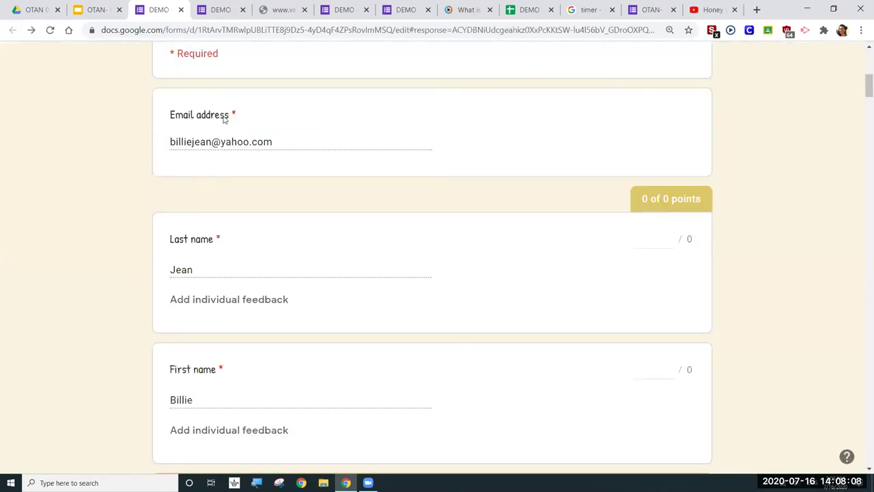
# - Add individual feedback to the "Last name" question with the respondent's first name followed by ", you did great!", and save the pending edits
pyautogui.click(237, 303)
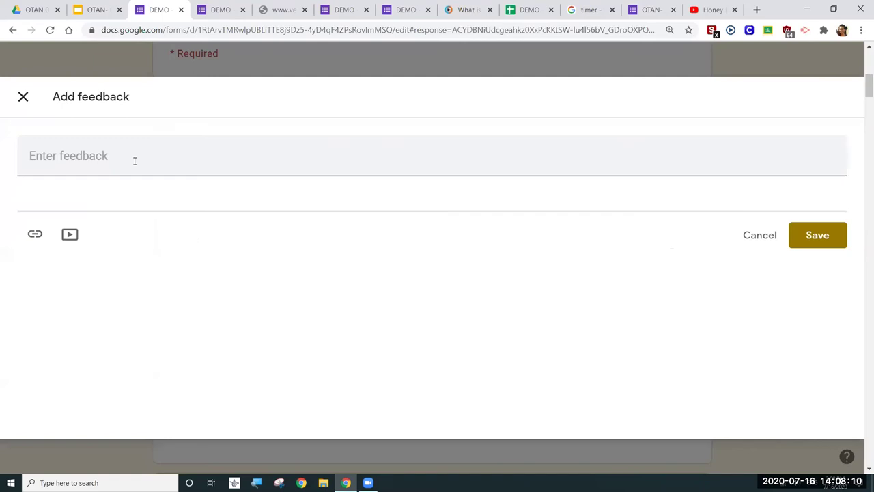
pyautogui.write('Bi')
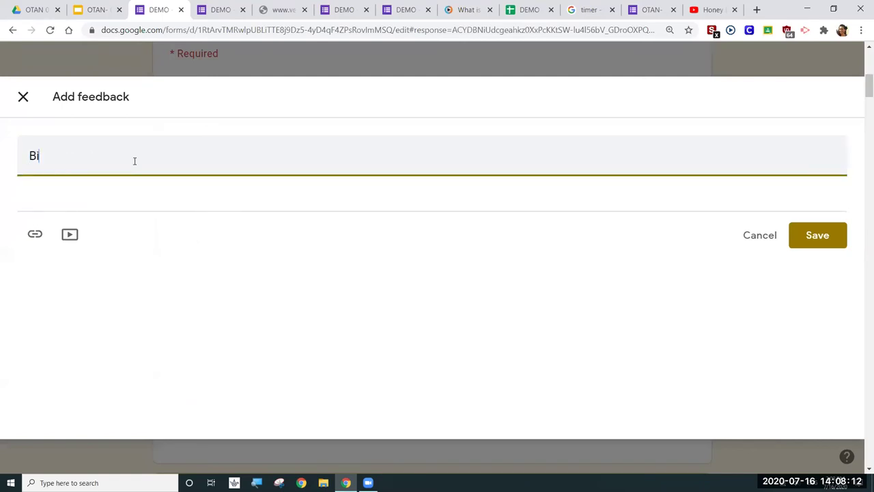
pyautogui.write('llie, you did great!')
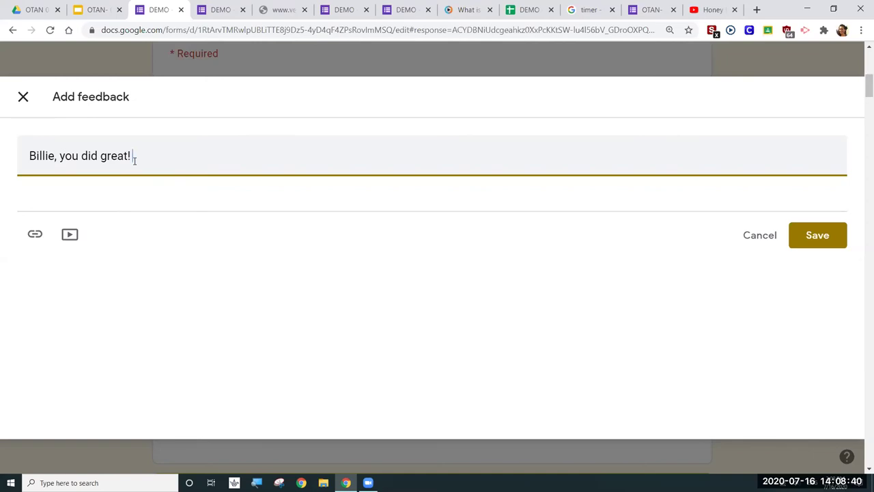
pyautogui.click(819, 232)
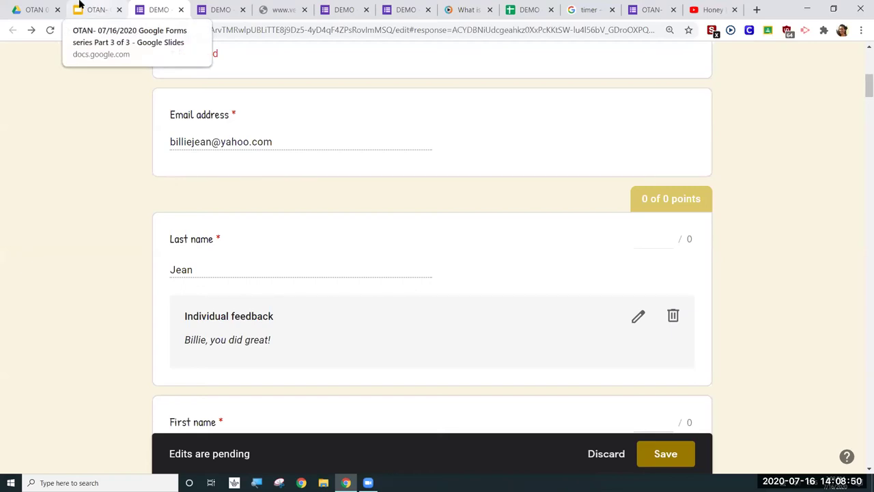
pyautogui.click(78, 8)
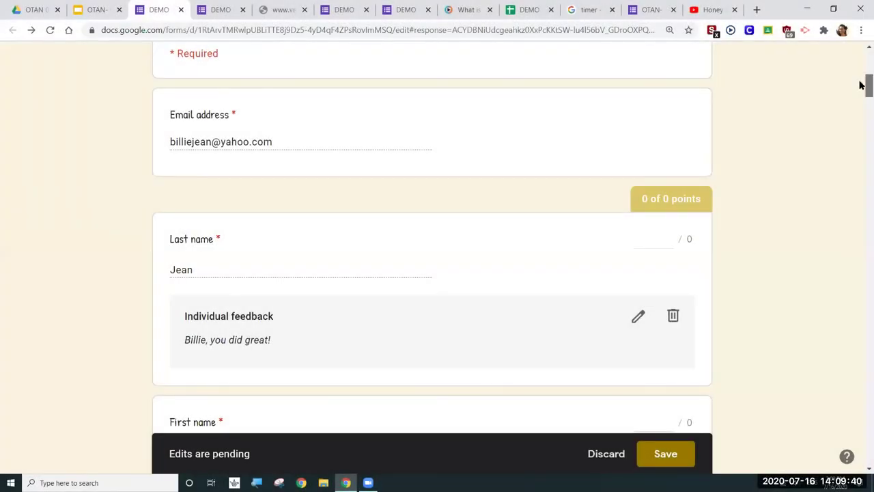
pyautogui.scroll(5, 860, 84)
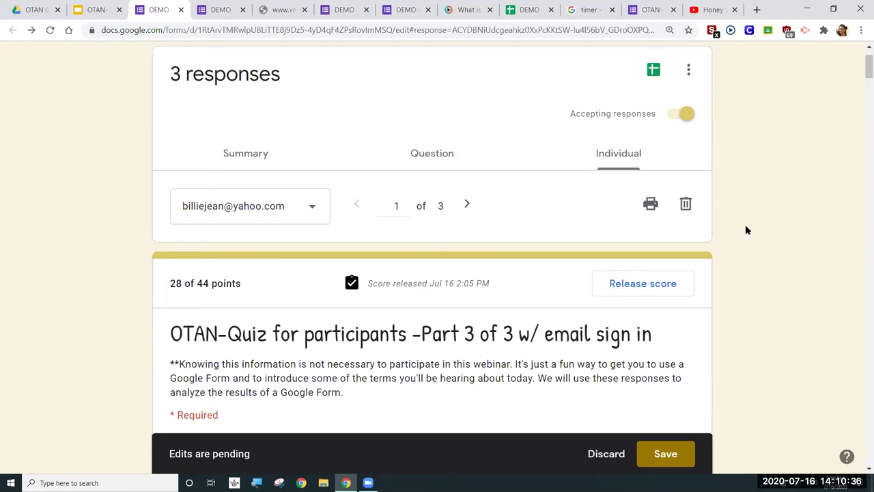
pyautogui.click(664, 453)
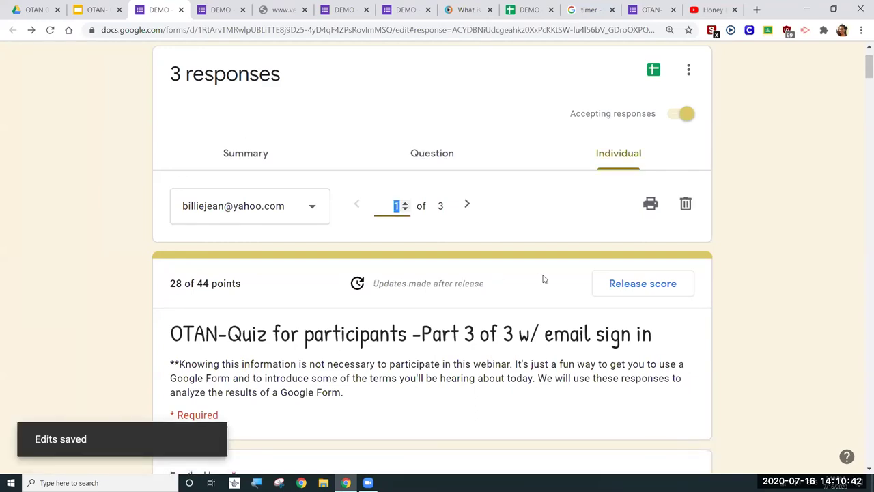
# - Release scores to all respondents by email with the message "Please, click on VIEW to see my comments and your points."
pyautogui.click(657, 292)
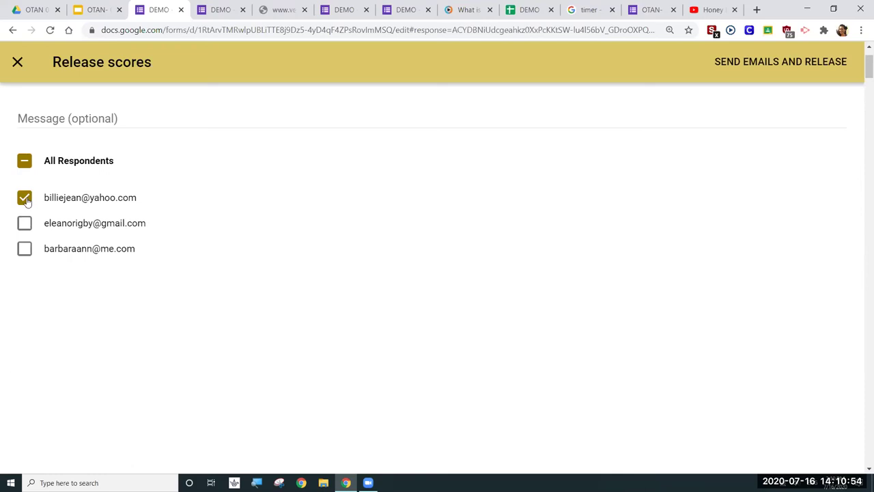
pyautogui.click(25, 162)
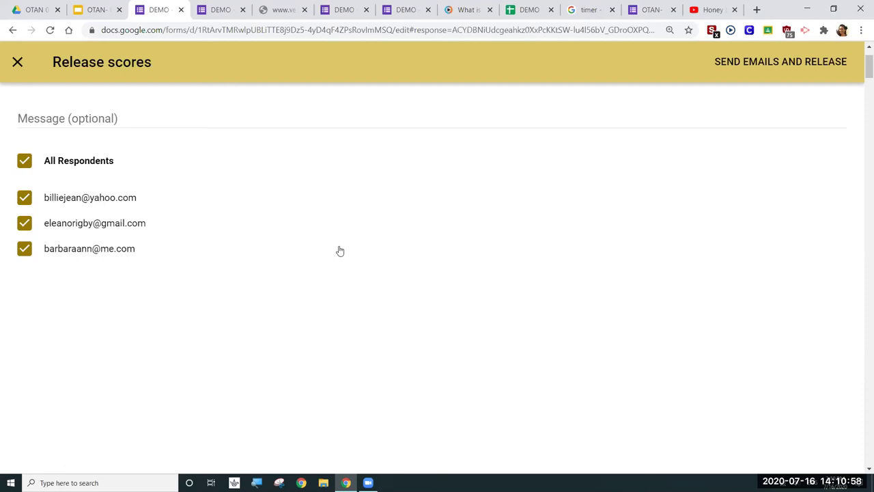
pyautogui.click(326, 123)
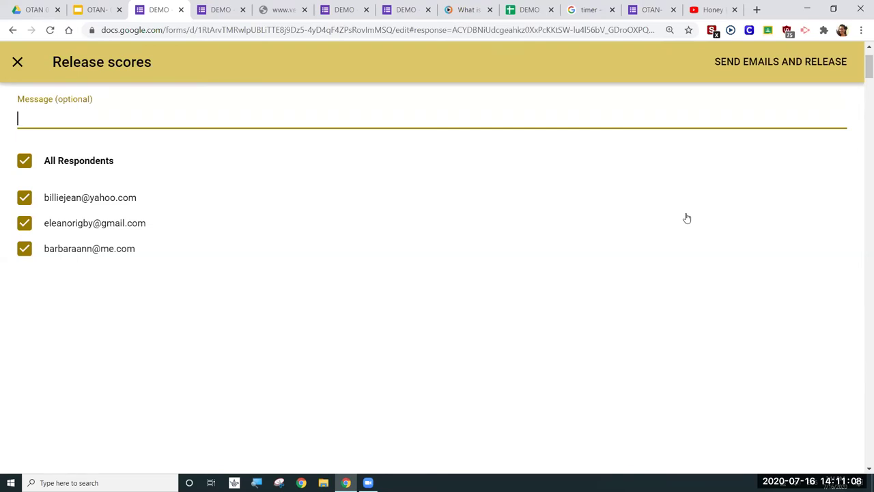
pyautogui.write('Please, click on VIEW')
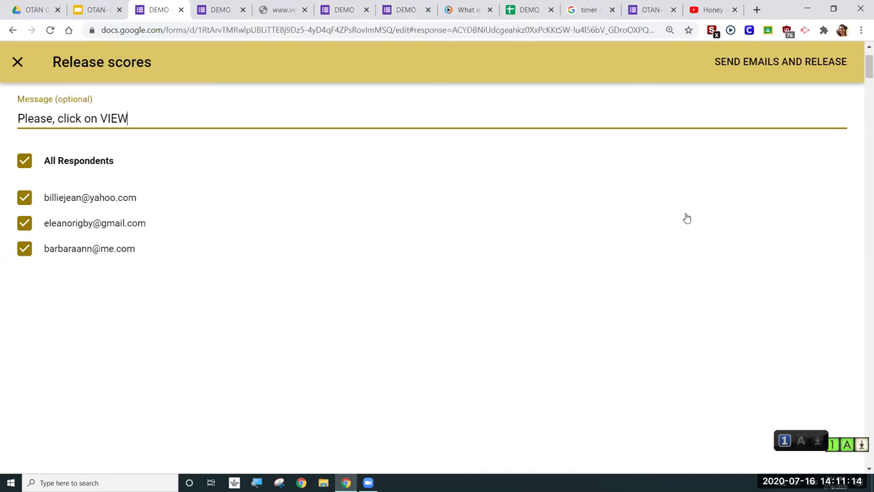
pyautogui.write(' to see my comments and your points.')
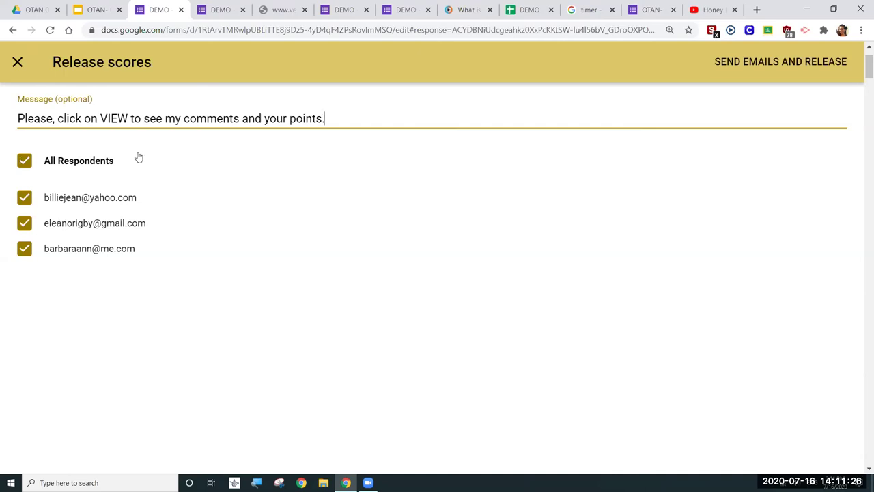
pyautogui.click(817, 66)
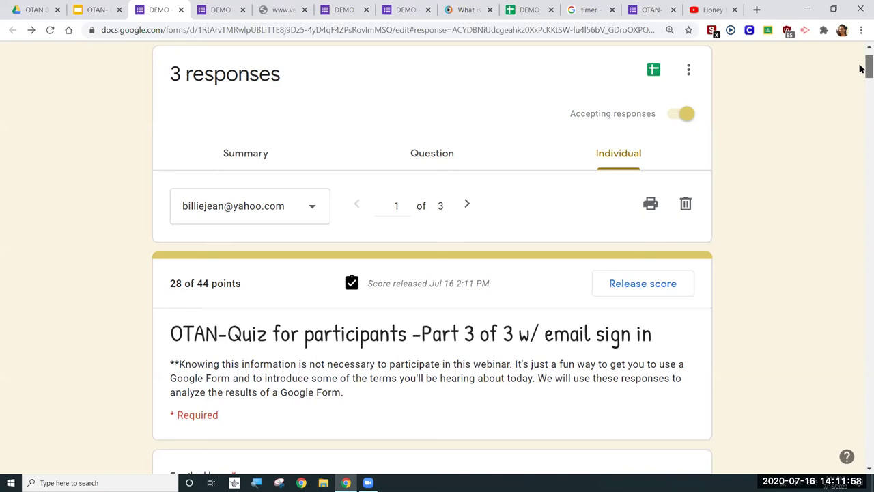
# - Set the score for the "Last name" question to 4 and save the pending edits
pyautogui.moveTo(862, 71); pyautogui.dragTo(862, 89)
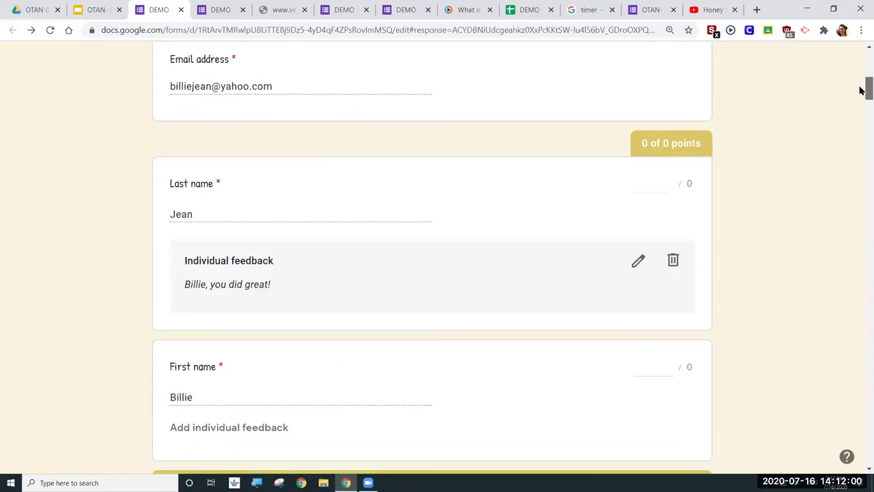
pyautogui.click(667, 181)
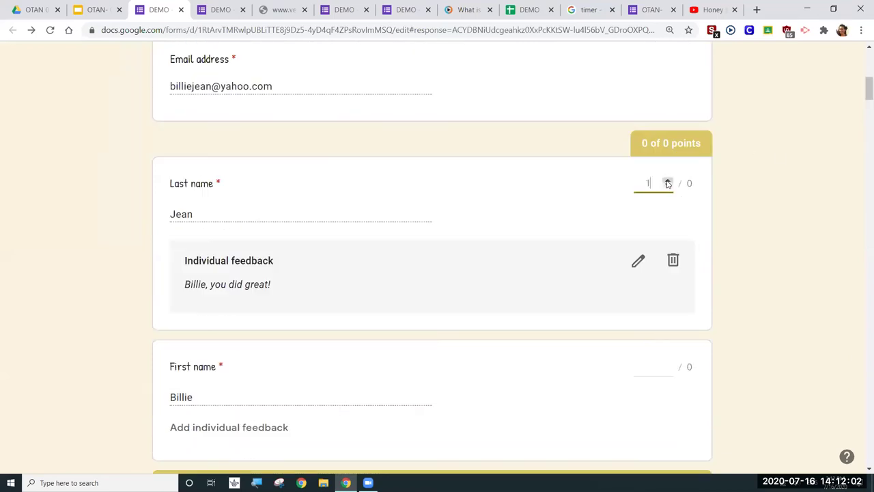
pyautogui.click(667, 181)
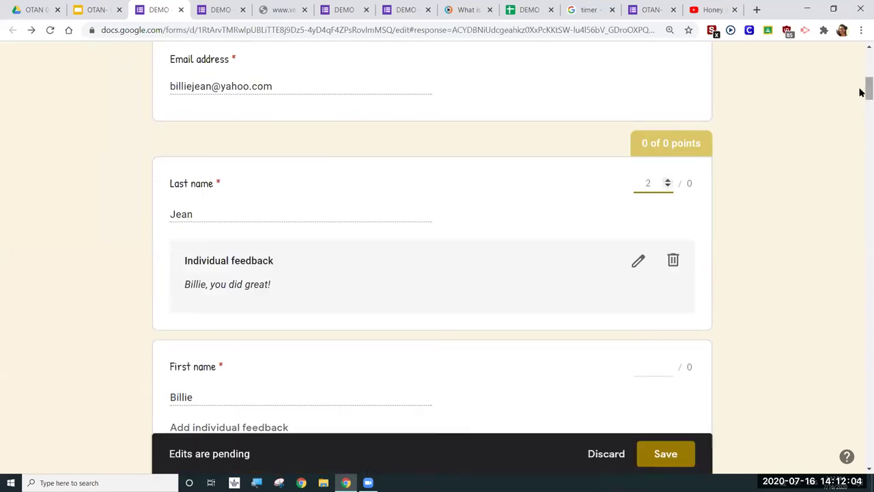
pyautogui.moveTo(865, 86)
pyautogui.mouseDown()
pyautogui.moveTo(862, 52)
pyautogui.moveTo(863, 95)
pyautogui.mouseUp()
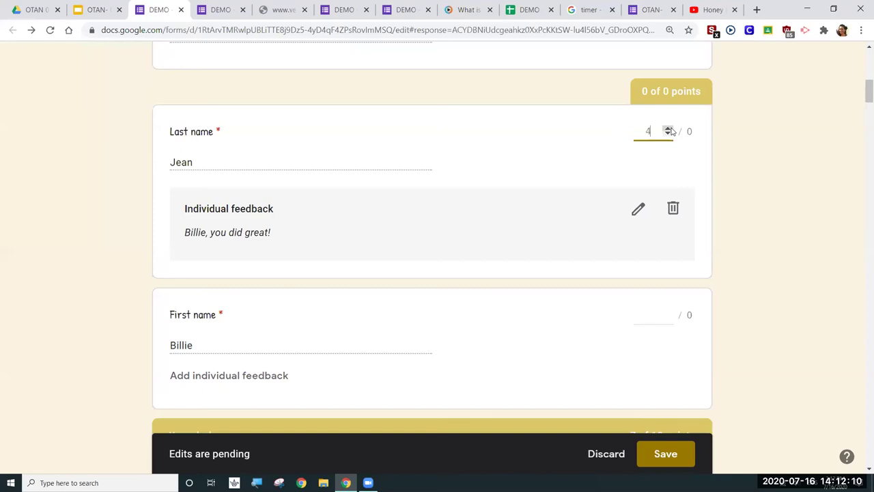
pyautogui.click(761, 291)
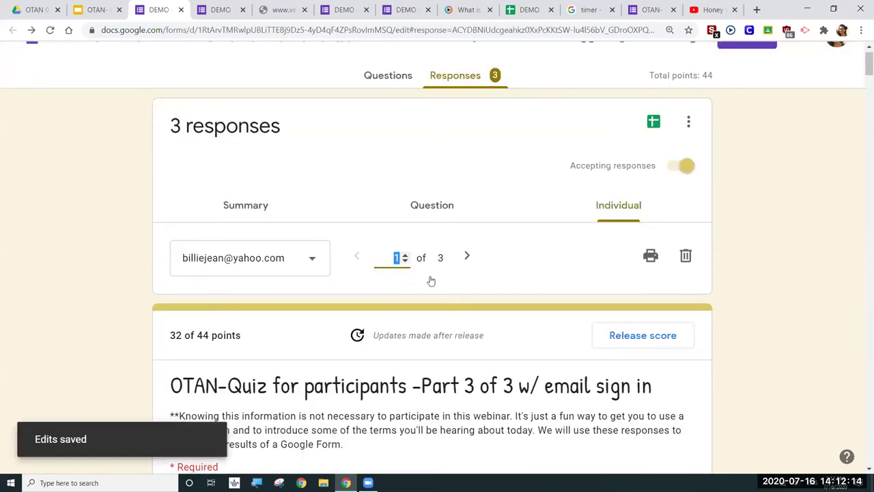
# - Check the release status shown beside the respondent's total score
pyautogui.moveTo(374, 336); pyautogui.dragTo(487, 342)
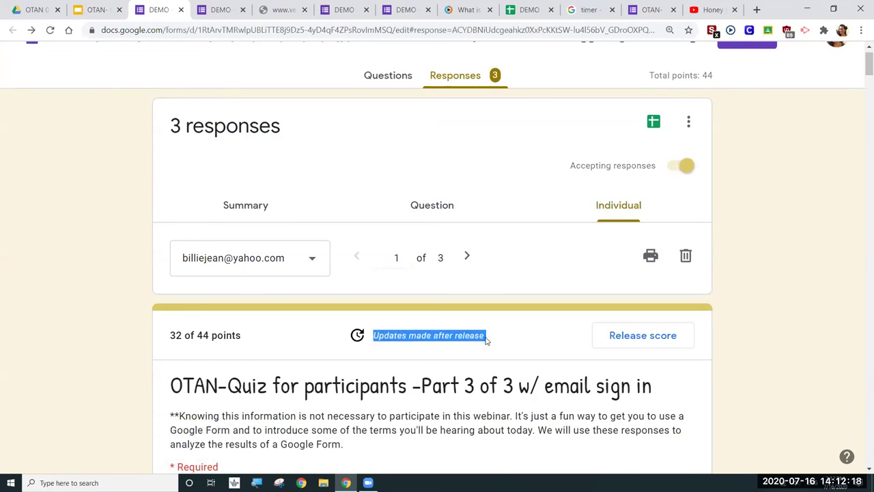
pyautogui.click(498, 338)
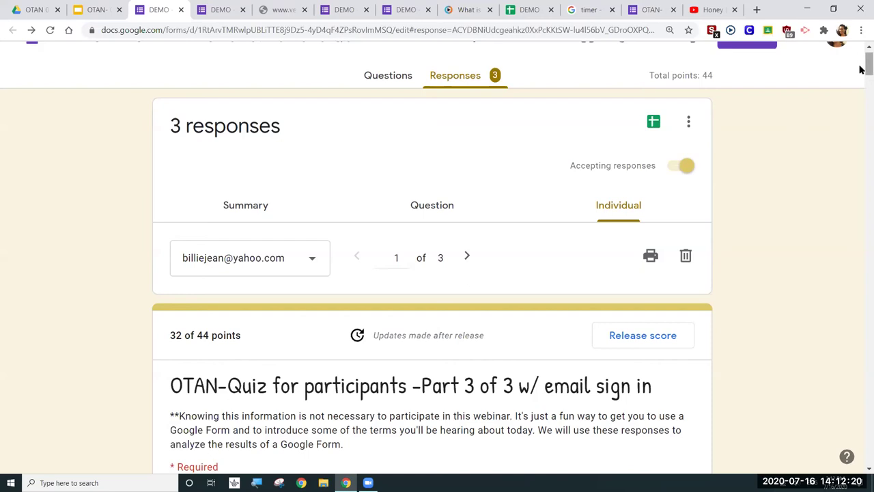
pyautogui.moveTo(862, 69); pyautogui.dragTo(862, 76)
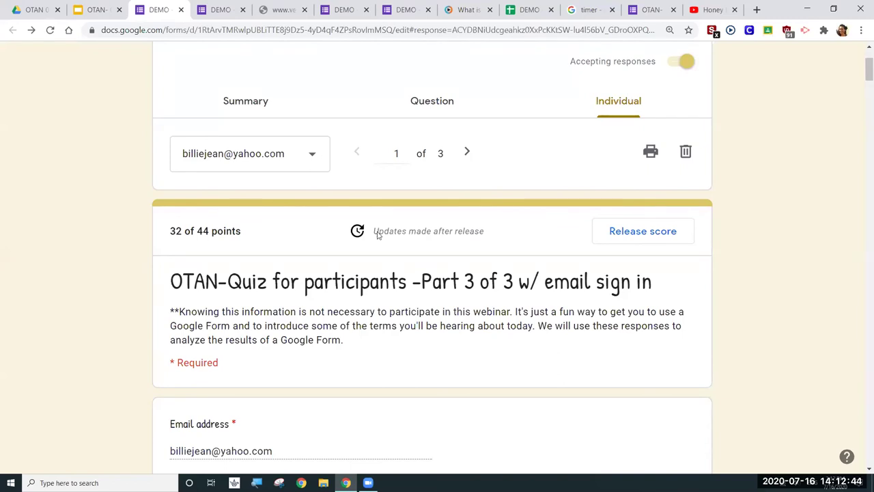
# - Turn off missed questions, correct answers and point values under what respondents can see in the quiz settings, and save
pyautogui.scroll(2, 860, 71)
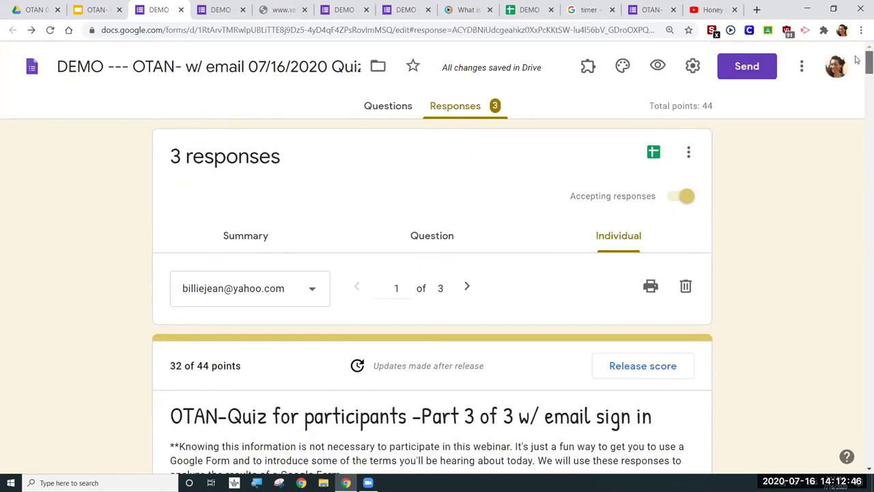
pyautogui.click(693, 66)
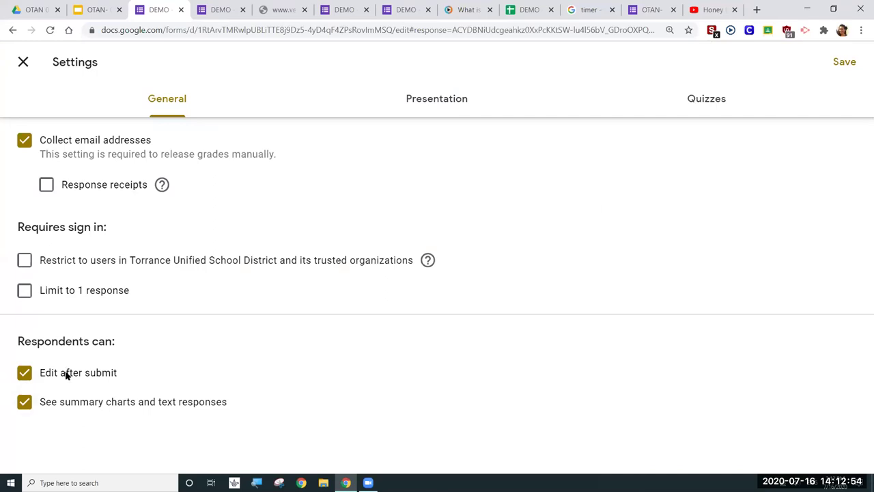
pyautogui.click(706, 109)
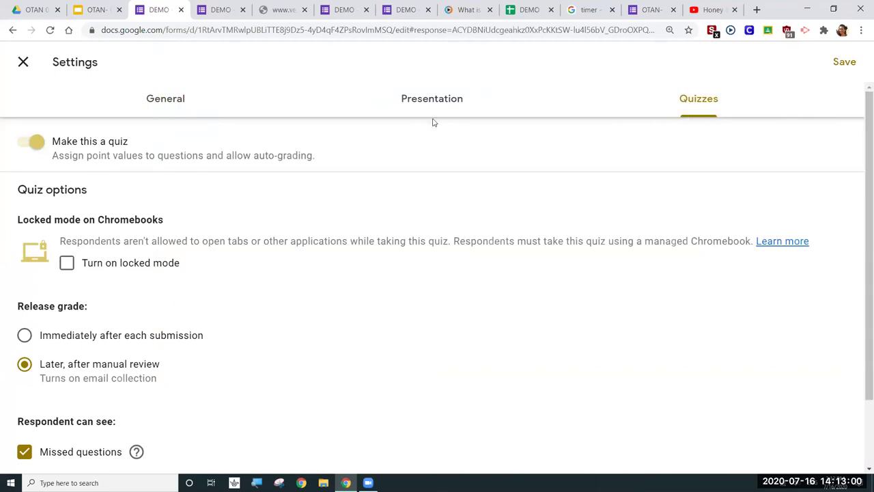
pyautogui.moveTo(862, 119); pyautogui.dragTo(858, 238)
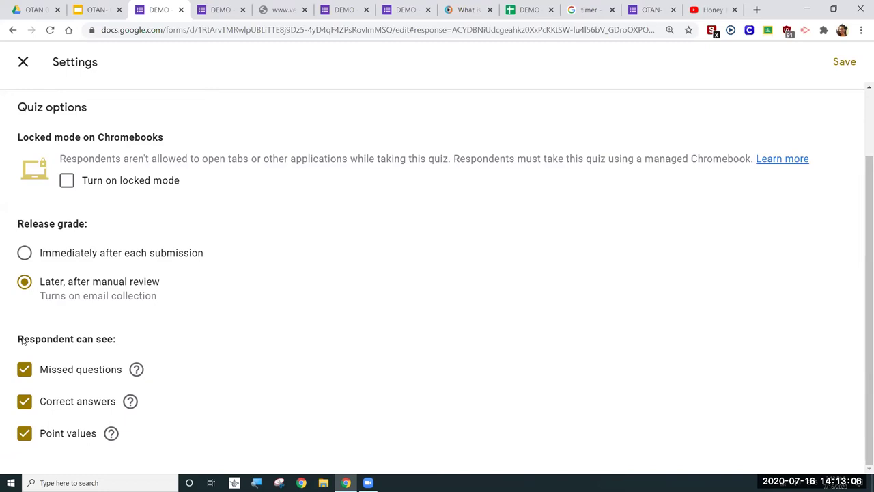
pyautogui.moveTo(17, 324); pyautogui.dragTo(117, 353)
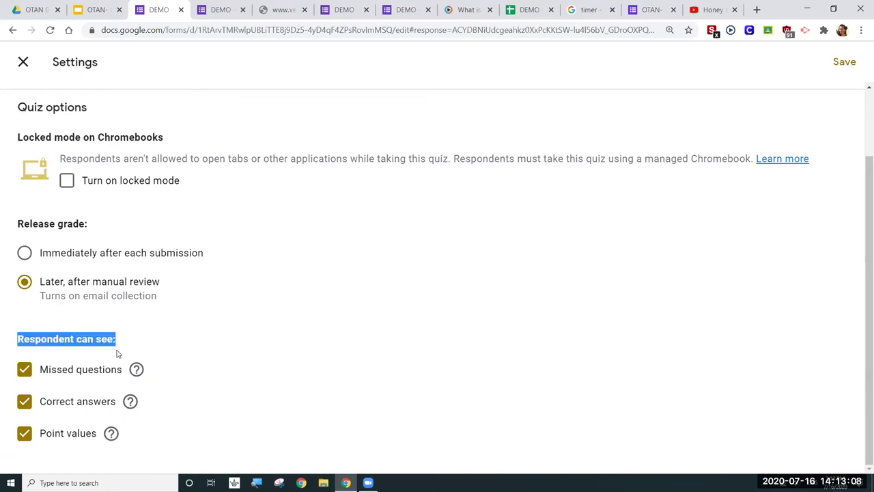
pyautogui.click(142, 343)
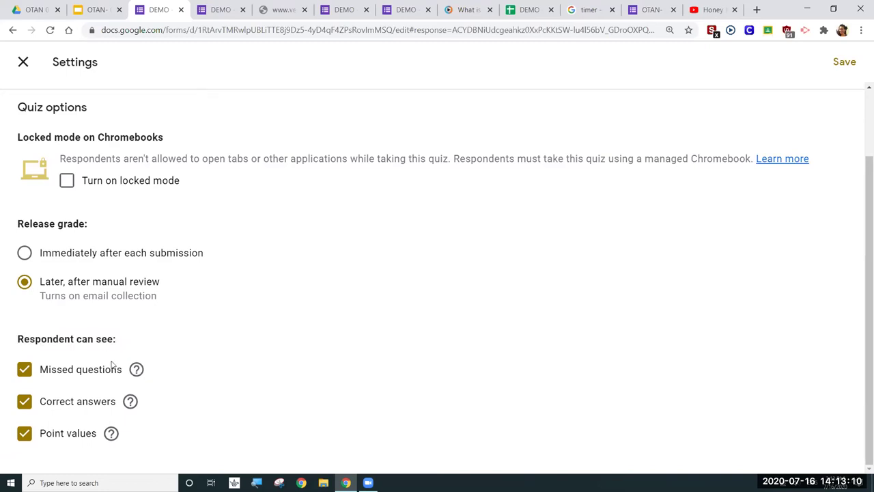
pyautogui.click(24, 372)
pyautogui.click(25, 401)
pyautogui.click(25, 433)
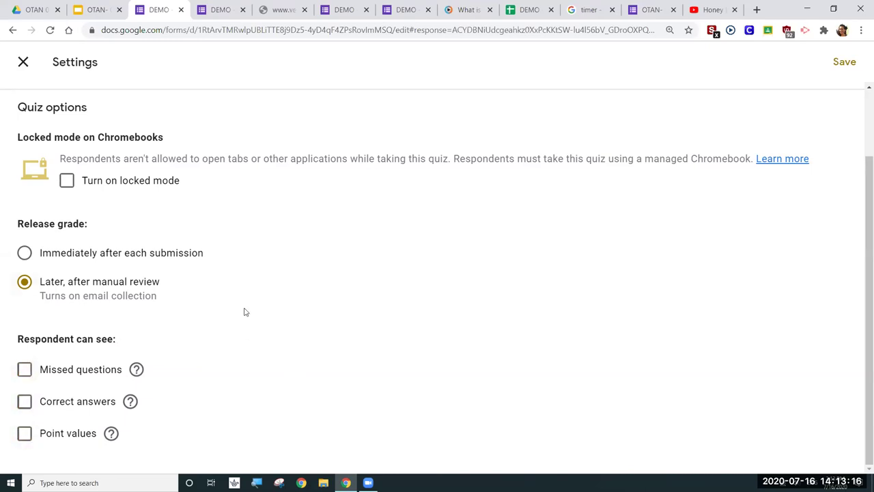
pyautogui.click(845, 63)
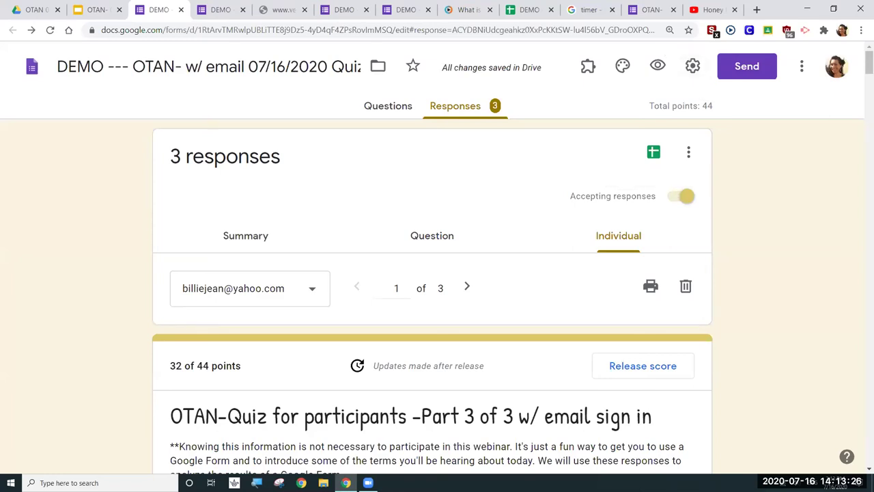
# - Turn missed questions, correct answers and point values back on for respondents in the quiz settings, and save
pyautogui.click(695, 64)
pyautogui.click(726, 97)
pyautogui.scroll(-2, 293, 410)
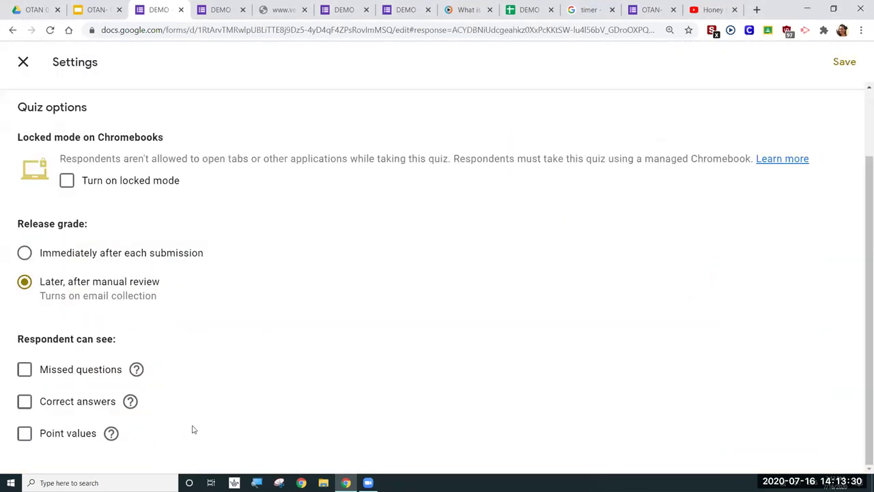
pyautogui.click(98, 374)
pyautogui.click(84, 404)
pyautogui.click(63, 437)
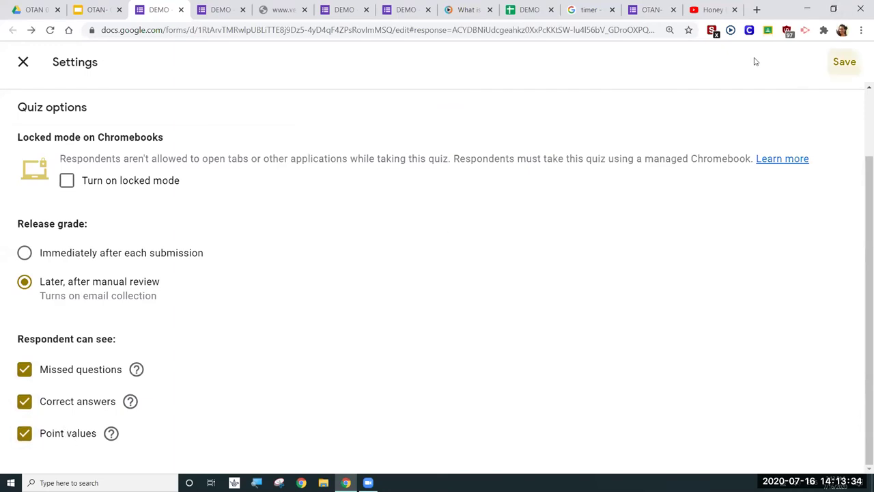
pyautogui.click(844, 62)
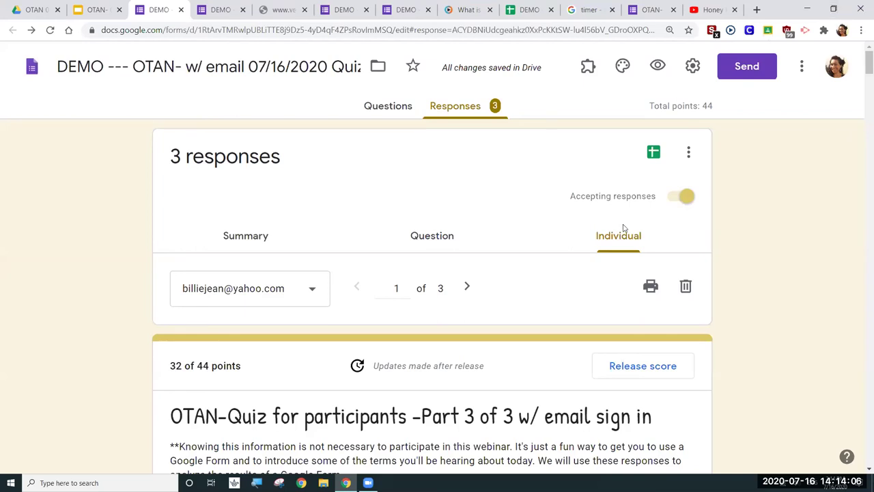
# - Add a second line reading "75%" to the individual feedback on the "Last name" question and save that feedback
pyautogui.scroll(-2, 860, 85)
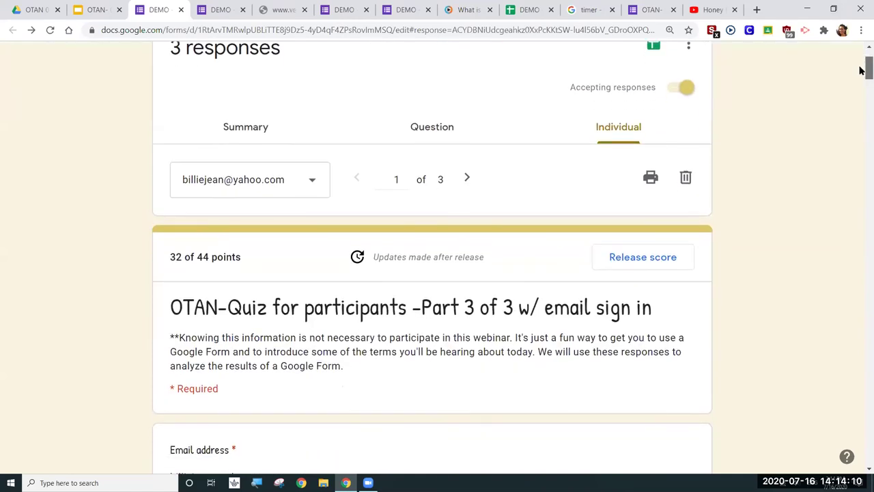
pyautogui.scroll(1, 860, 68)
pyautogui.scroll(-3, 861, 75)
pyautogui.scroll(-4, 862, 87)
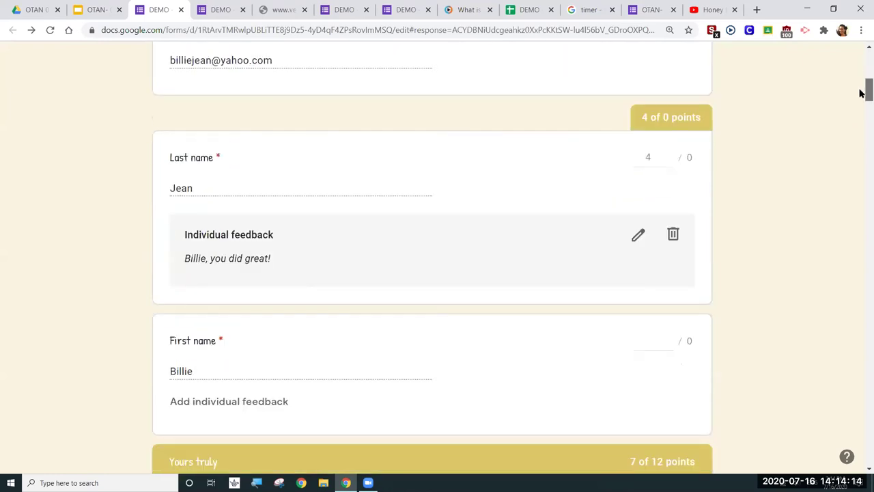
pyautogui.click(638, 237)
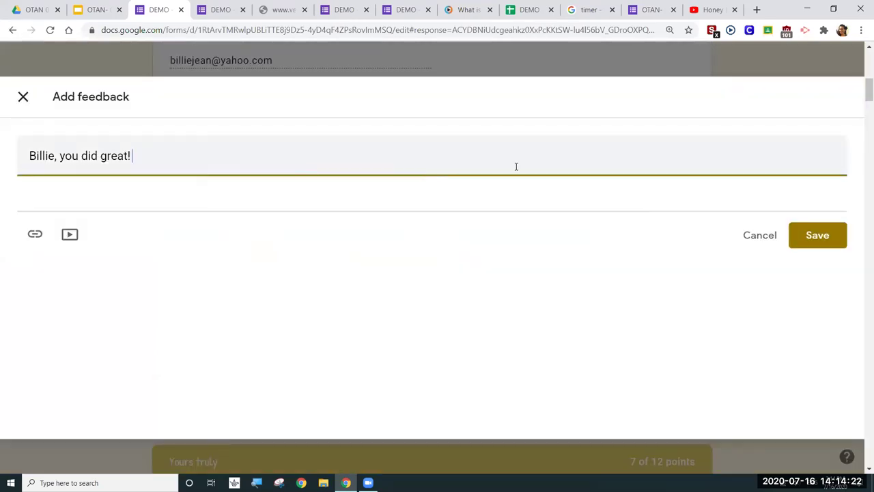
pyautogui.press('Return')
pyautogui.write('75%')
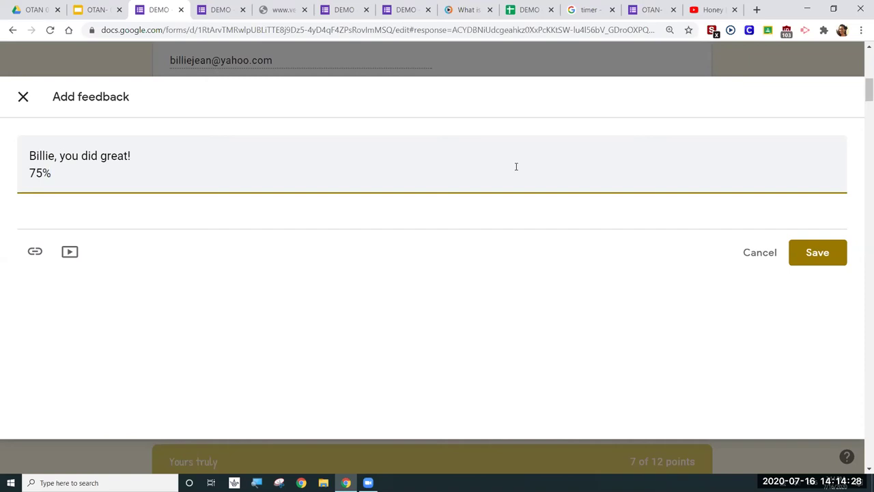
pyautogui.click(809, 253)
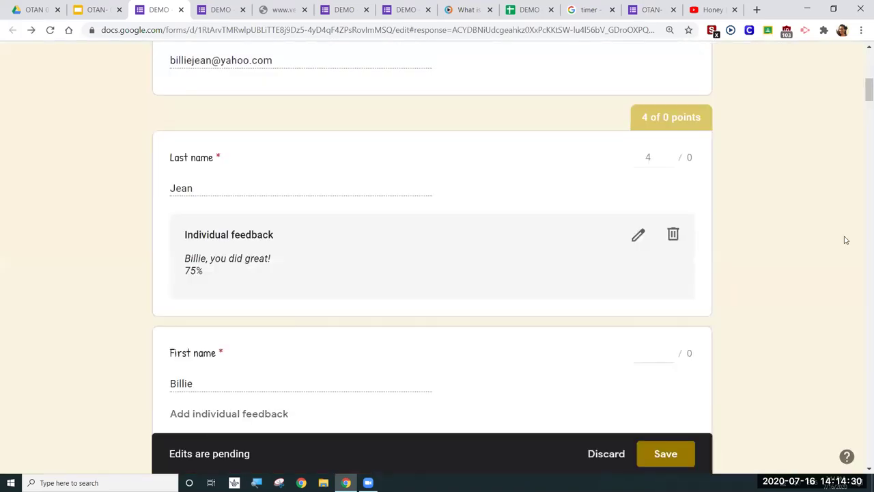
# - Clear the missed questions, point values and correct answers options for respondents in the quiz settings
pyautogui.moveTo(861, 95); pyautogui.dragTo(864, 61)
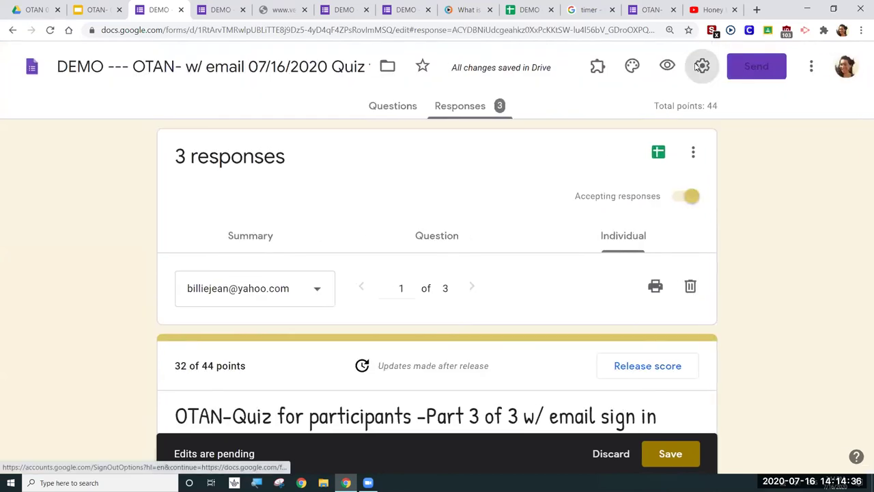
pyautogui.click(701, 67)
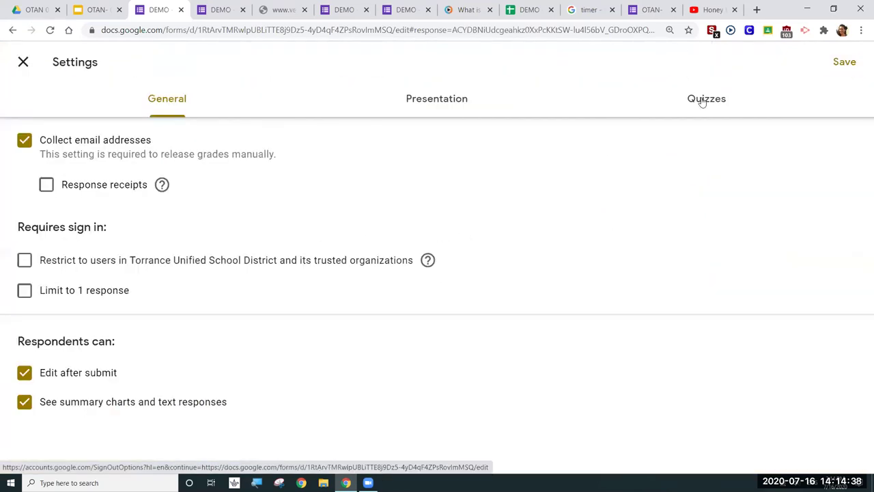
pyautogui.click(702, 100)
pyautogui.scroll(-1, 686, 225)
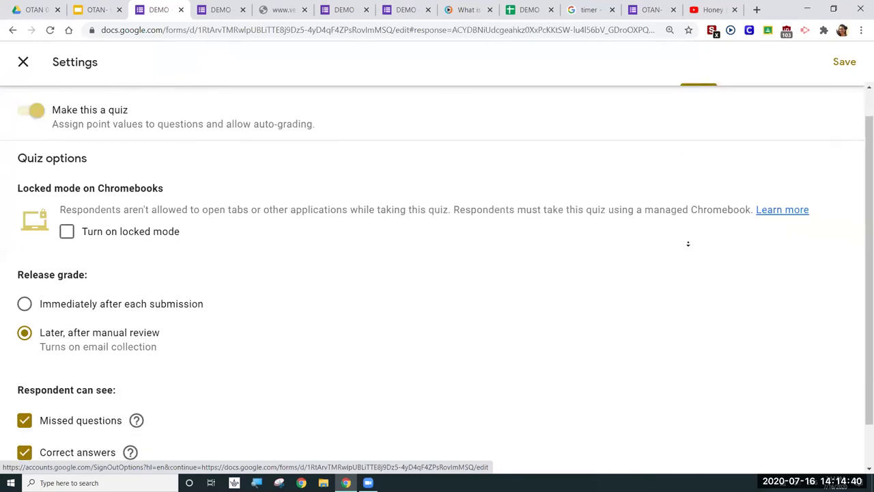
pyautogui.scroll(-1, 688, 243)
pyautogui.click(27, 374)
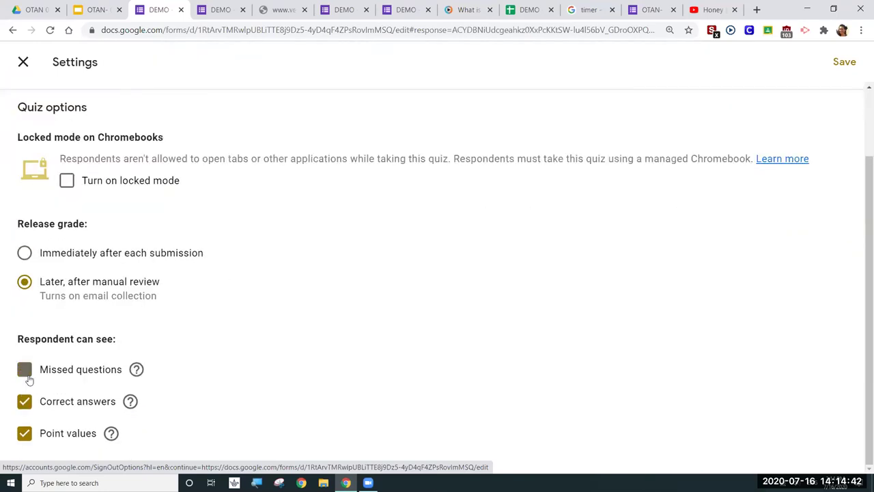
pyautogui.click(25, 434)
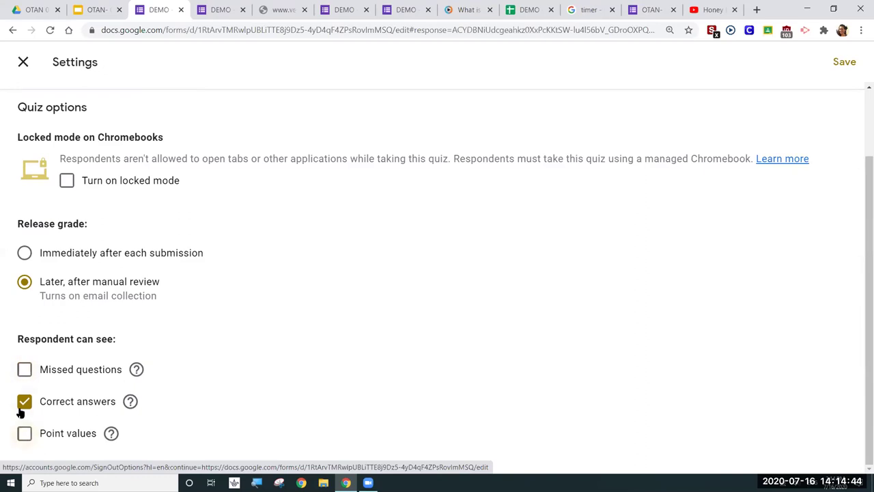
pyautogui.click(26, 405)
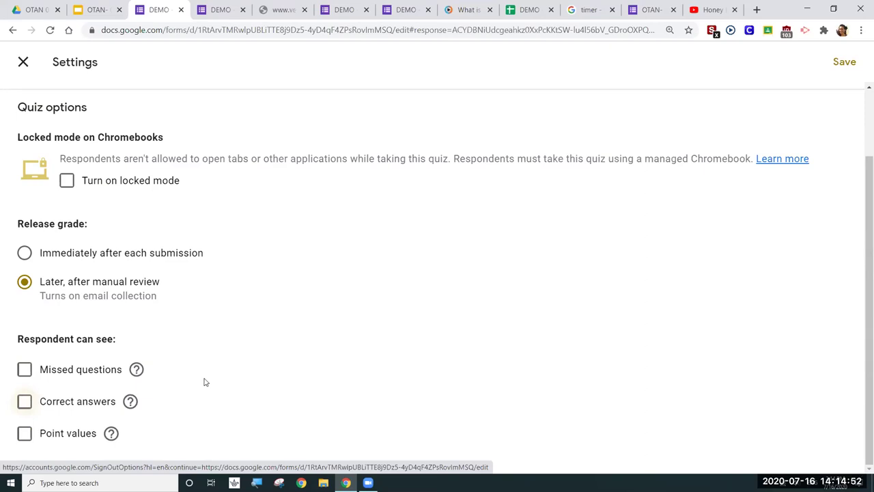
# - Re-enable missed questions, correct answers and point values for respondents, and close the settings without saving
pyautogui.click(25, 370)
pyautogui.click(23, 402)
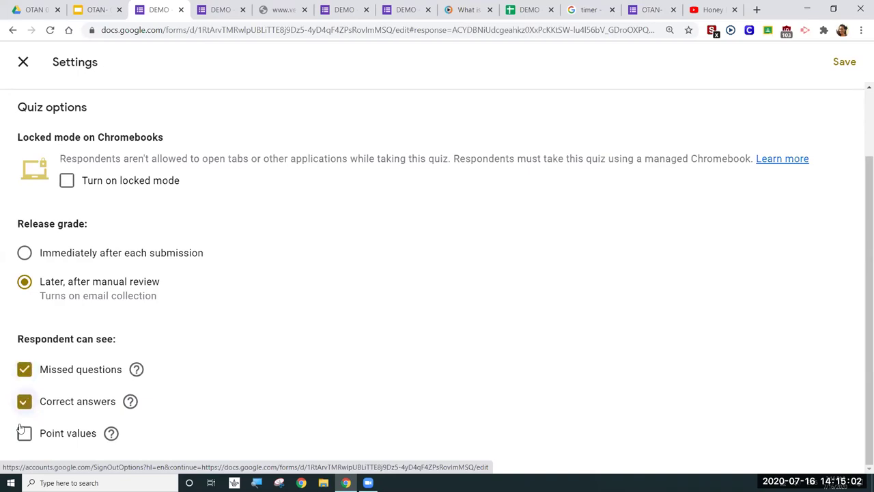
pyautogui.click(23, 434)
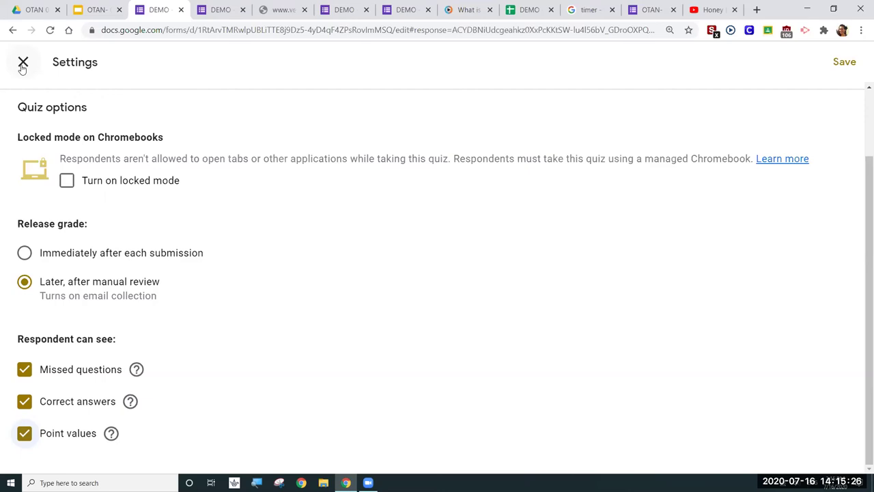
pyautogui.click(23, 63)
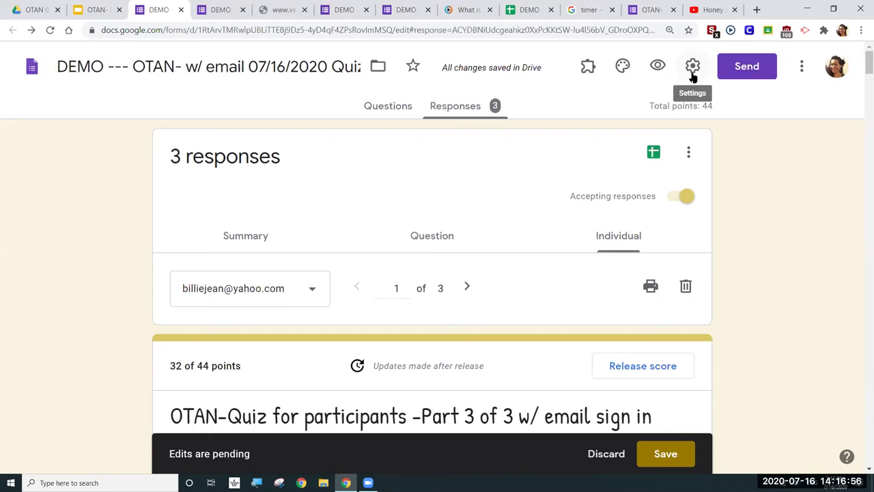
# - Set the quiz's grade release to "Later, after manual review" and save the settings
pyautogui.click(692, 77)
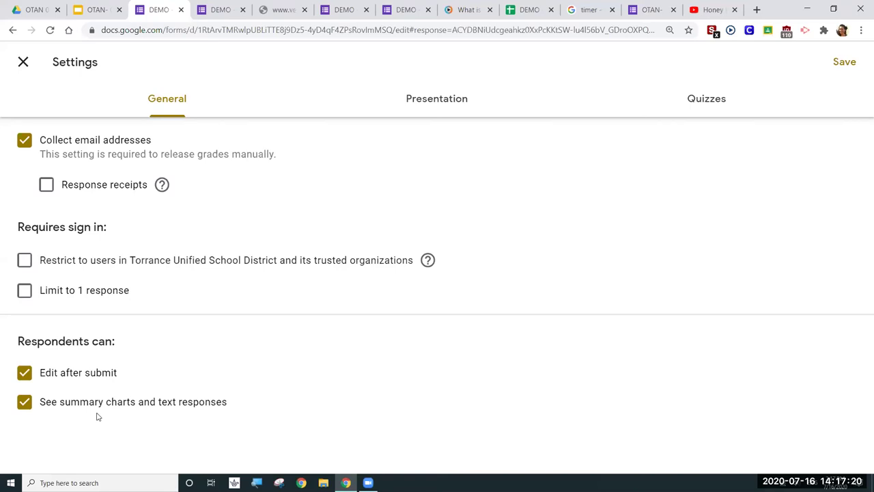
pyautogui.click(679, 106)
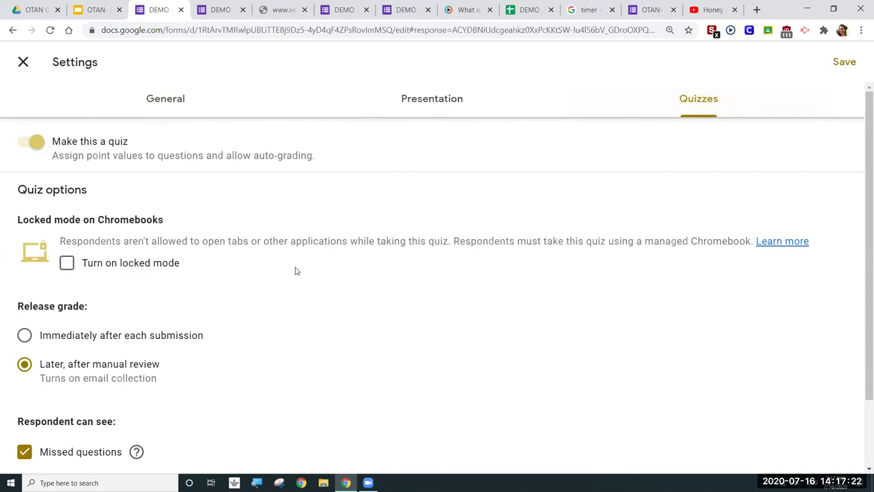
pyautogui.click(106, 340)
pyautogui.click(65, 367)
pyautogui.click(845, 62)
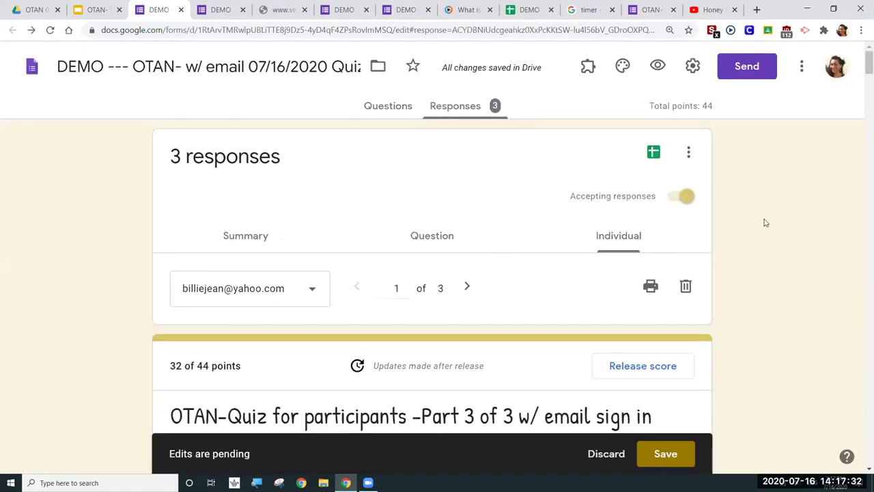
# - Review the general settings for email collection, sign-in and respondent permissions, and close them without saving
pyautogui.scroll(-1, 769, 256)
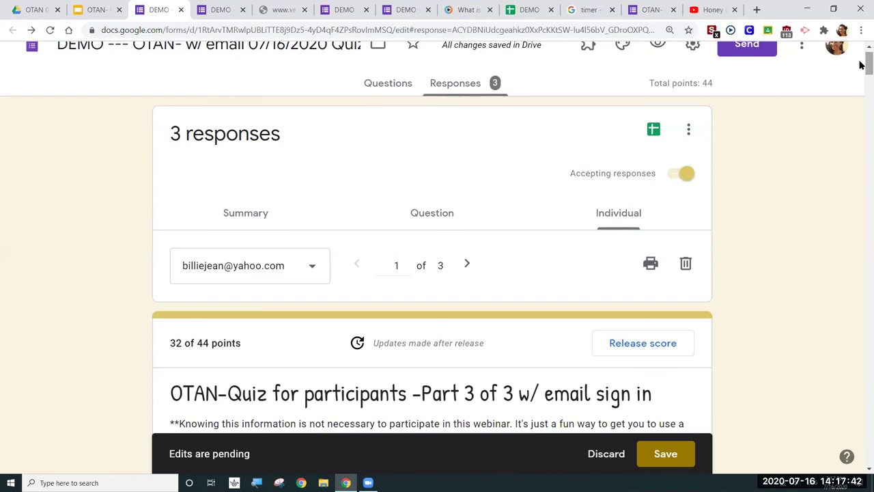
pyautogui.scroll(1, 862, 63)
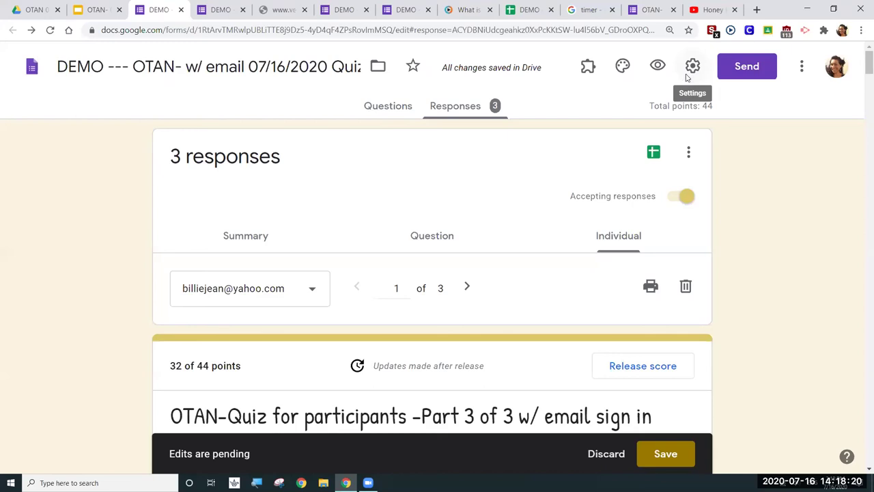
pyautogui.click(688, 76)
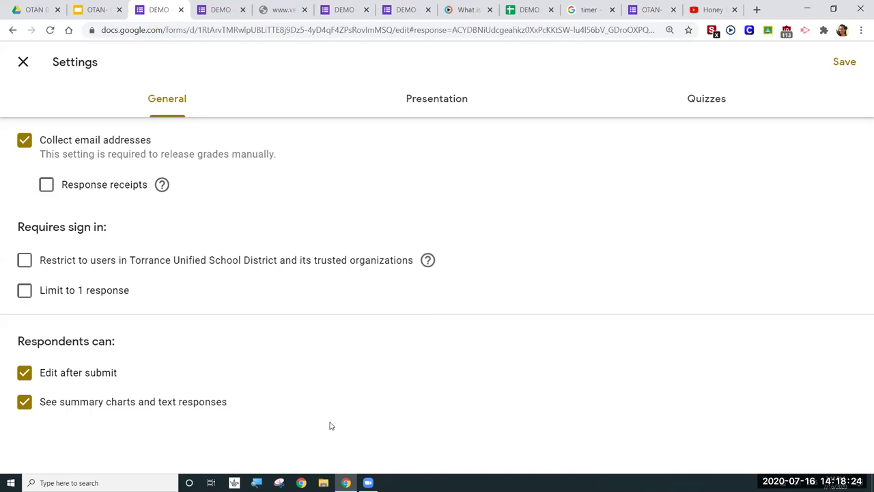
pyautogui.click(23, 62)
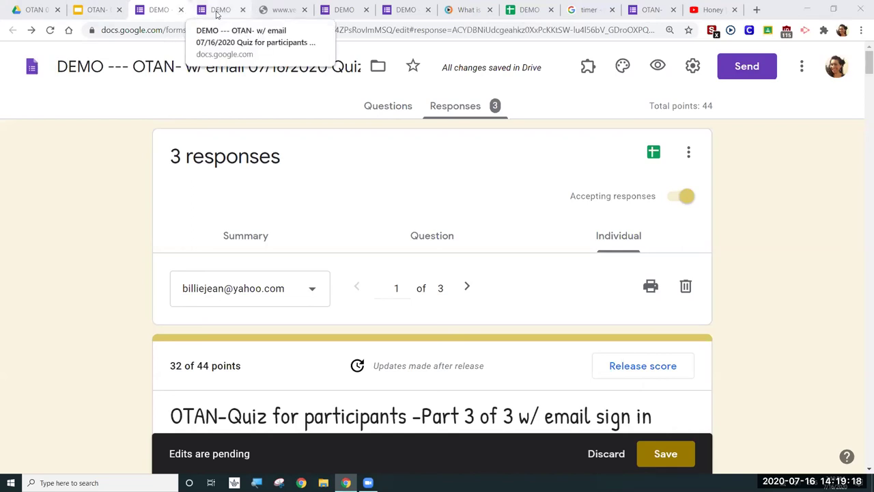
# - Switch to the other open copy of the form showing the second individual response and examine that respondent's total score
pyautogui.click(346, 11)
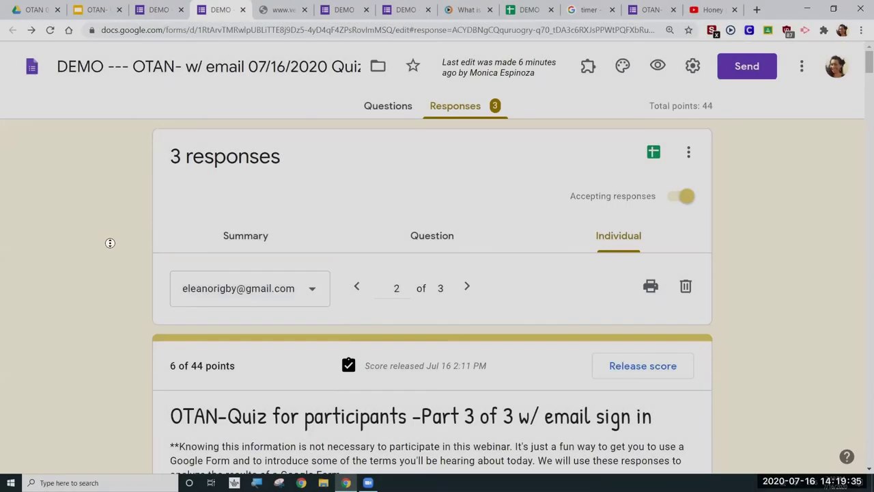
pyautogui.scroll(-3, 110, 272)
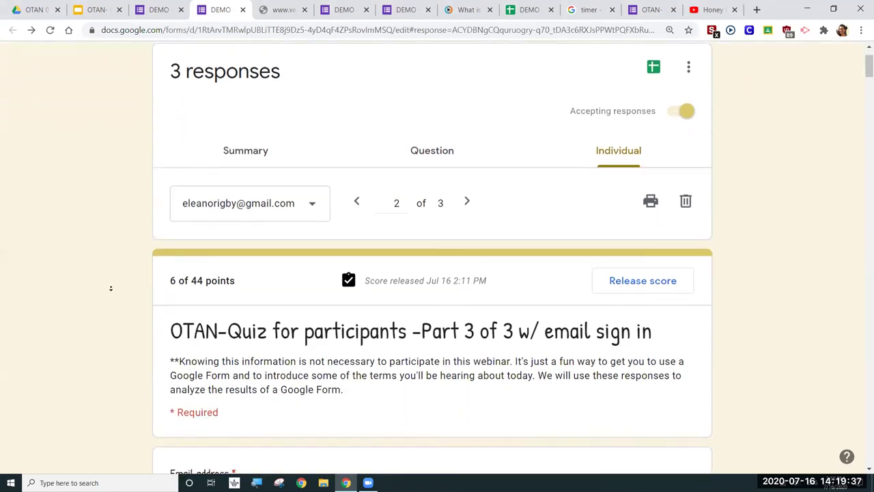
pyautogui.moveTo(175, 211); pyautogui.dragTo(231, 211)
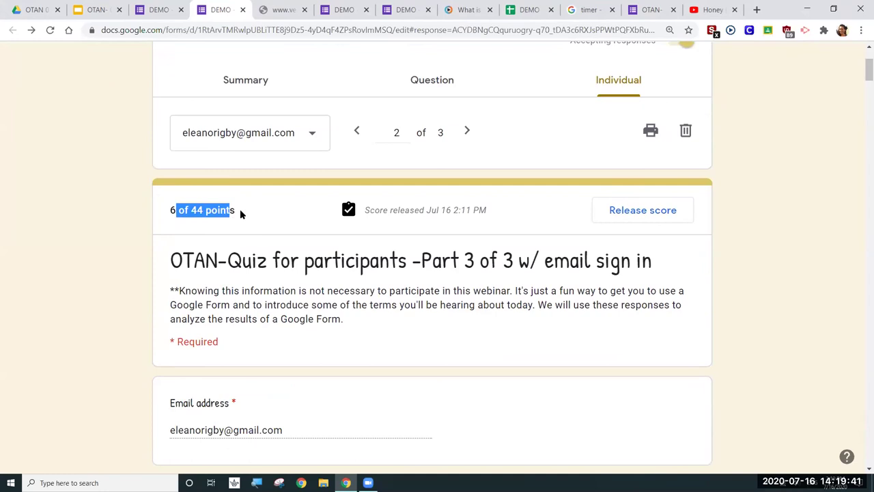
# - Copy the quiz's full shareable link from the send options and close them without sending the form
pyautogui.click(240, 214)
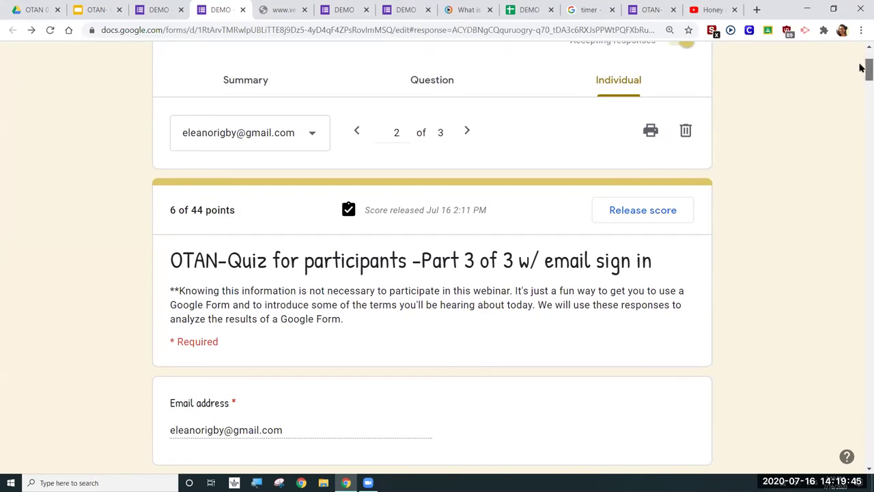
pyautogui.moveTo(861, 66)
pyautogui.mouseDown()
pyautogui.moveTo(861, 81)
pyautogui.moveTo(861, 63)
pyautogui.mouseUp()
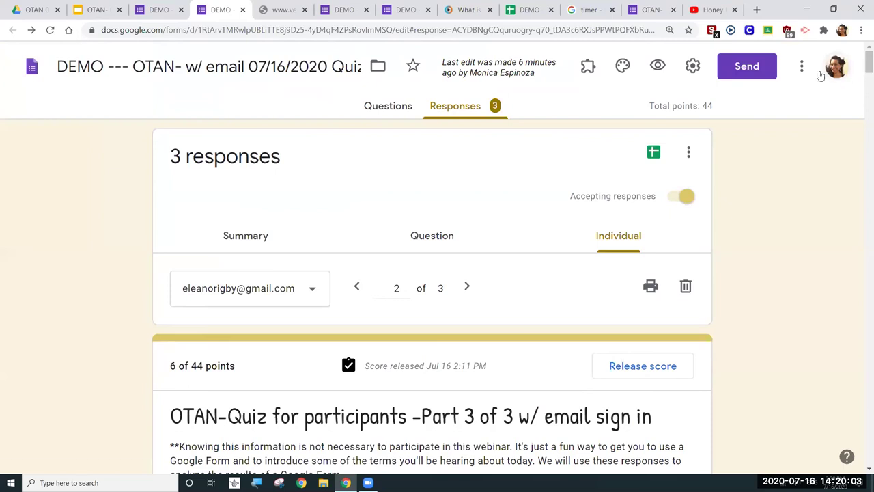
pyautogui.click(756, 79)
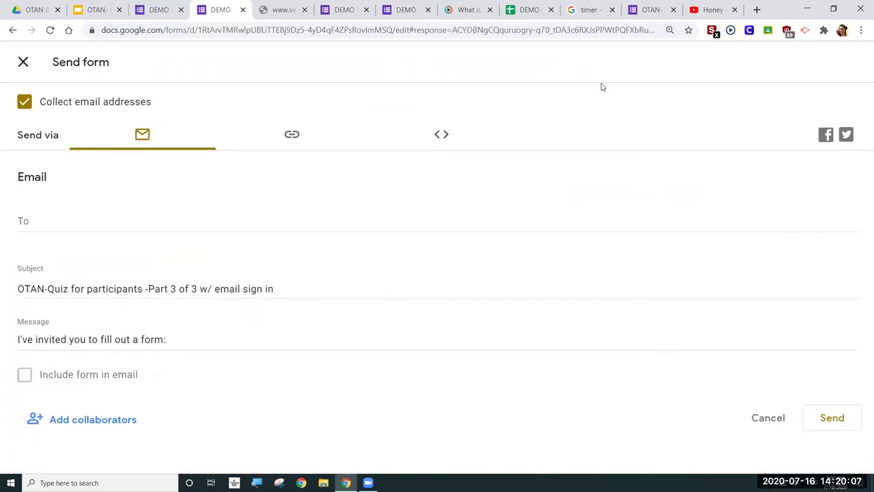
pyautogui.click(280, 143)
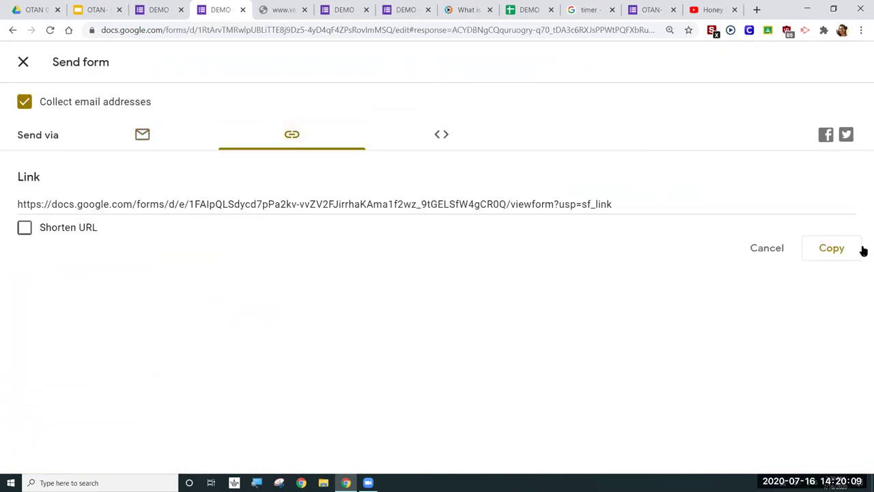
pyautogui.click(823, 256)
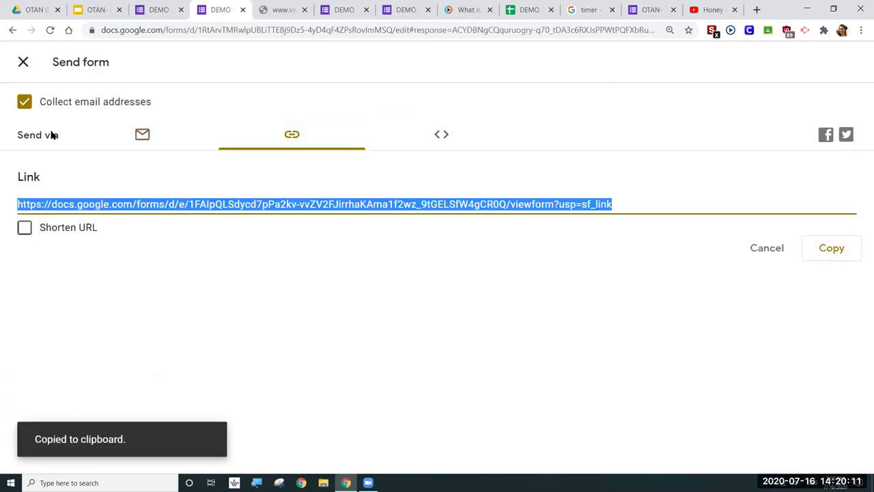
pyautogui.click(24, 64)
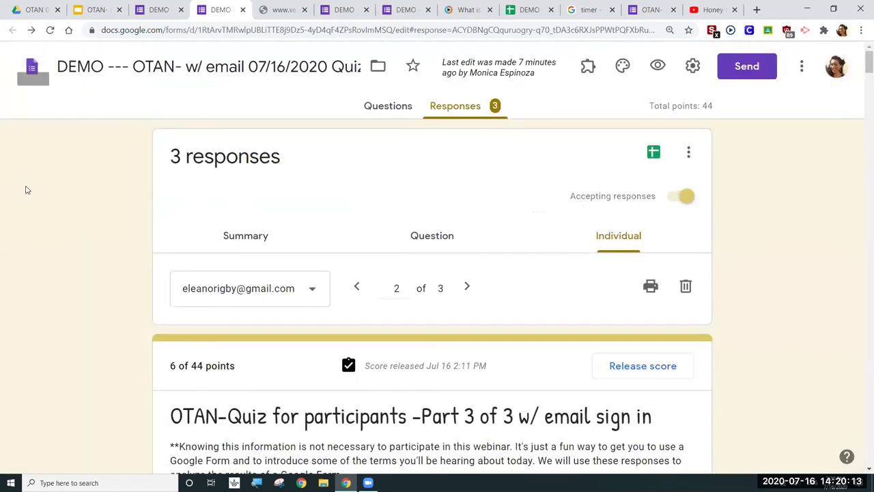
# - Write the individual feedback "Please, retake this quiz~!!!!!" for the second respondent's Last name question
pyautogui.scroll(-1, 34, 250)
pyautogui.scroll(-5, 35, 260)
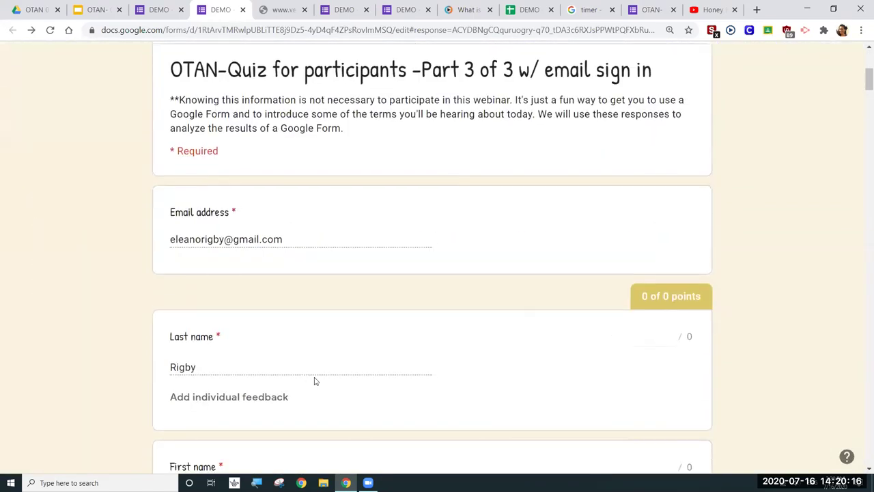
pyautogui.click(255, 400)
pyautogui.click(78, 156)
pyautogui.write('Please, retake ')
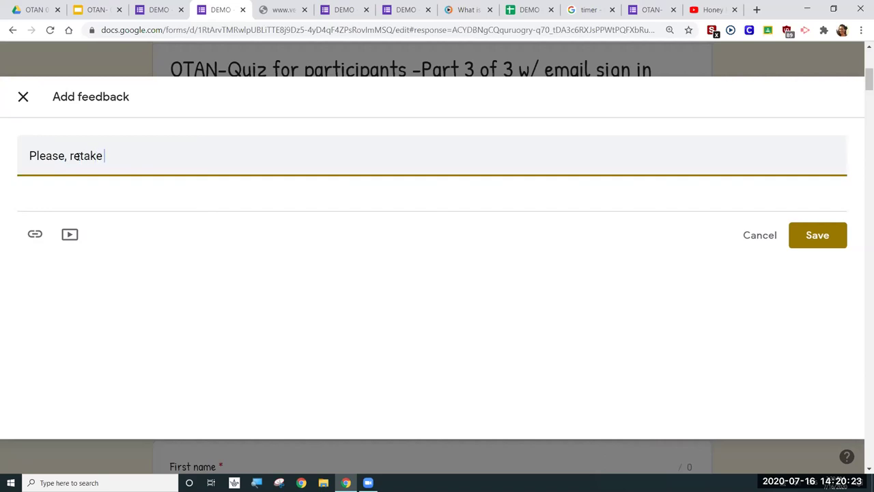
pyautogui.write('this quiz~!!!!!')
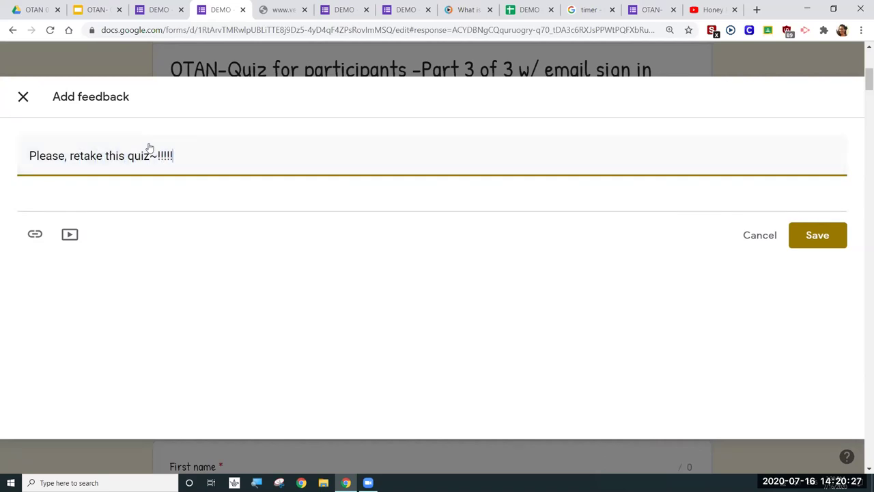
# - Attach the copied quiz link to the feedback without display text and save the feedback to the question
pyautogui.click(36, 235)
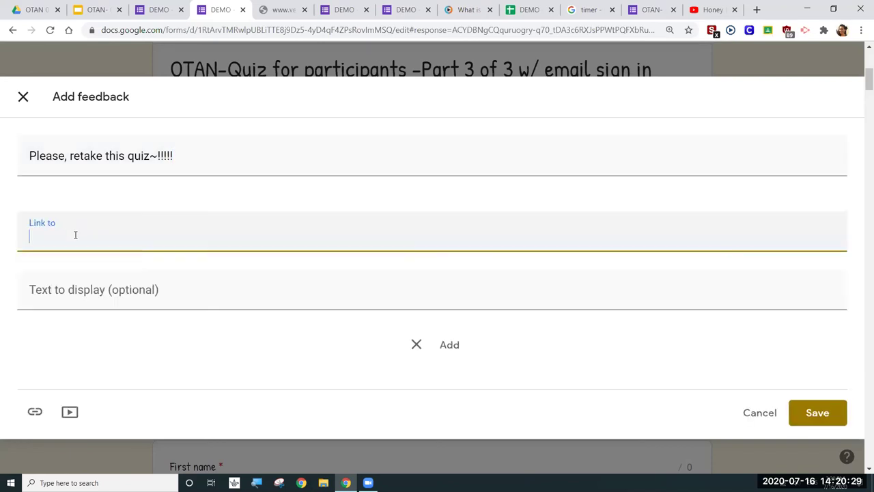
pyautogui.hotkey('ctrl', 'v')
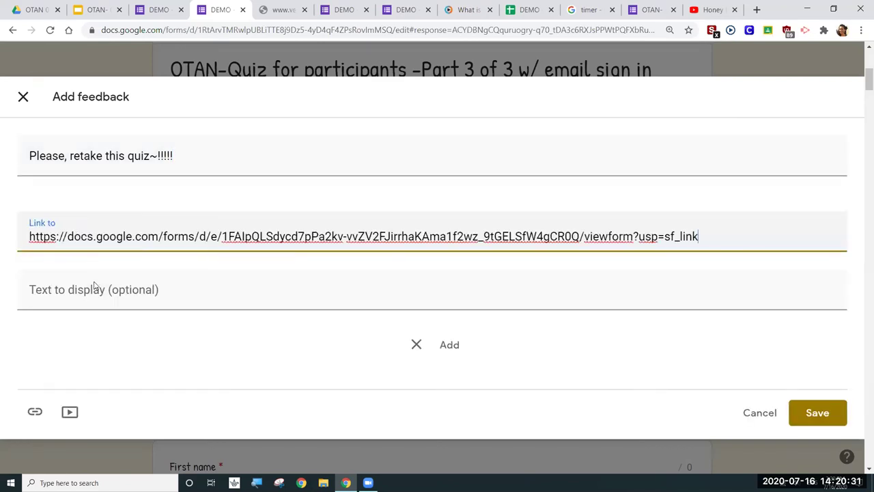
pyautogui.click(448, 352)
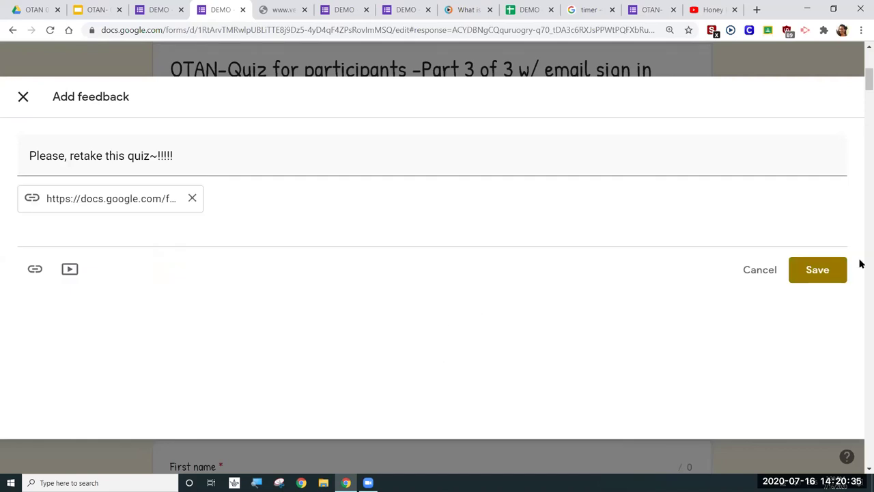
pyautogui.click(836, 278)
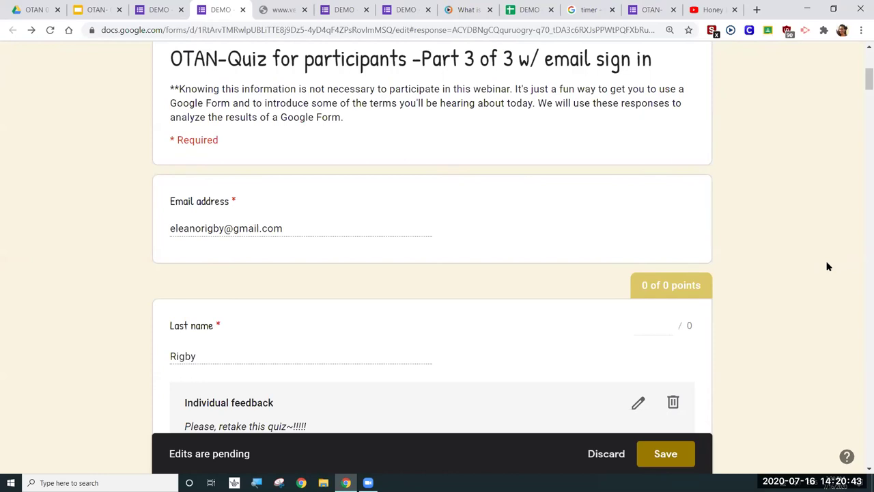
pyautogui.scroll(-2, 826, 267)
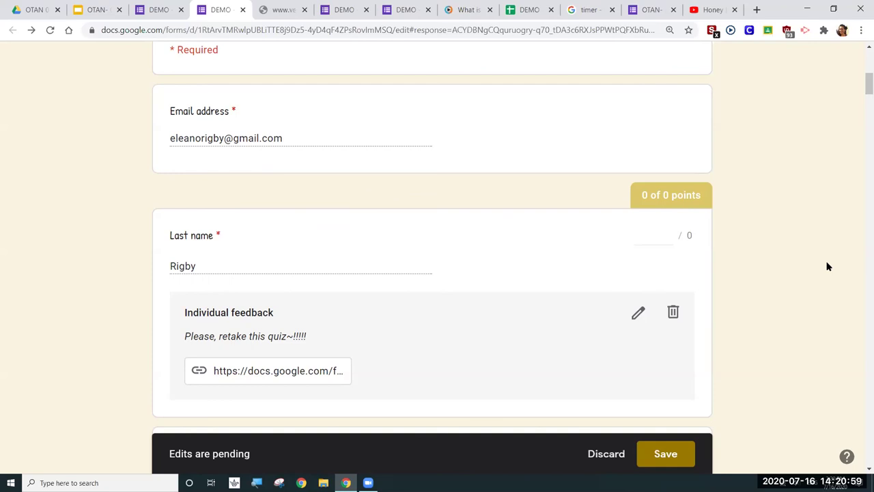
# - Keep the same respondent selected, start deleting that individual response and cancel the deletion
pyautogui.scroll(5, 827, 267)
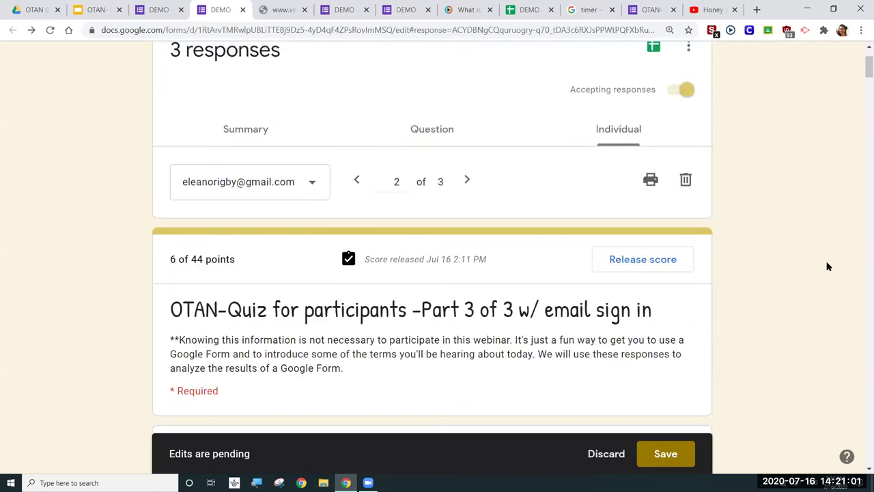
pyautogui.click(290, 192)
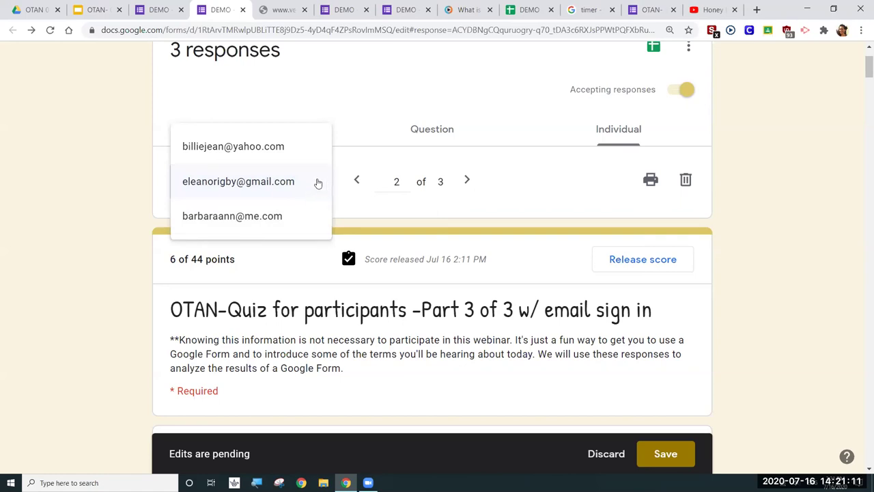
pyautogui.click(254, 189)
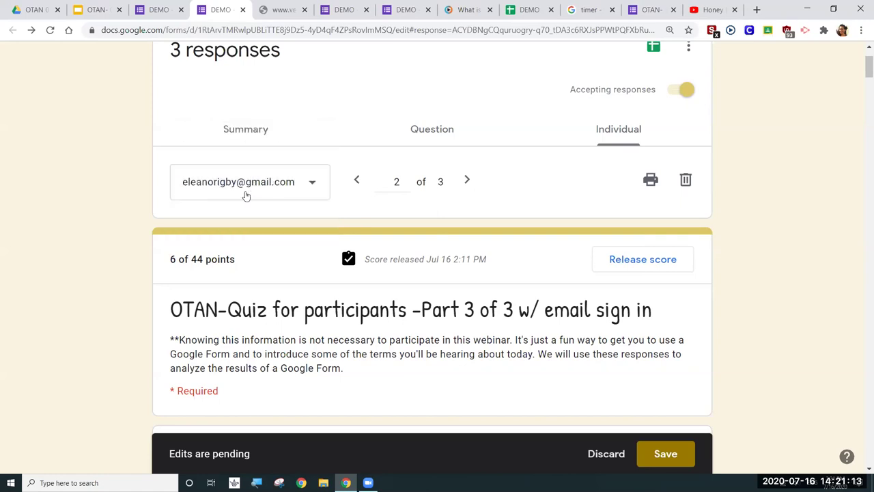
pyautogui.click(681, 183)
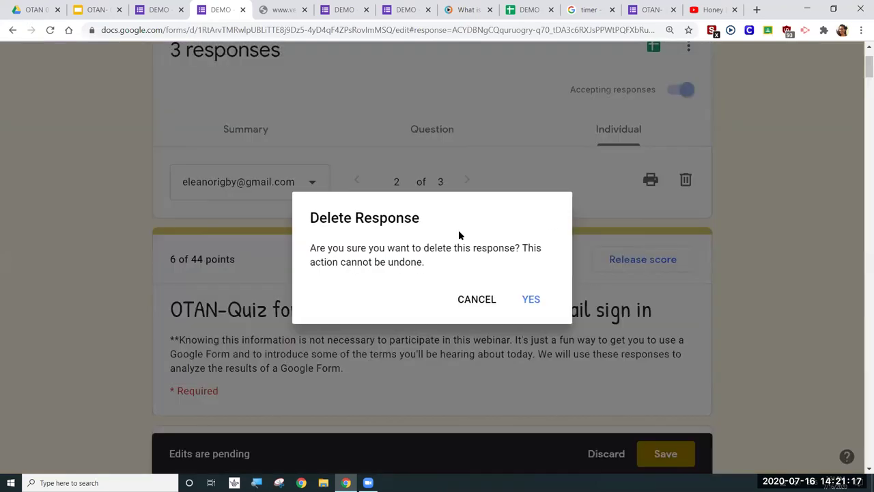
pyautogui.click(481, 301)
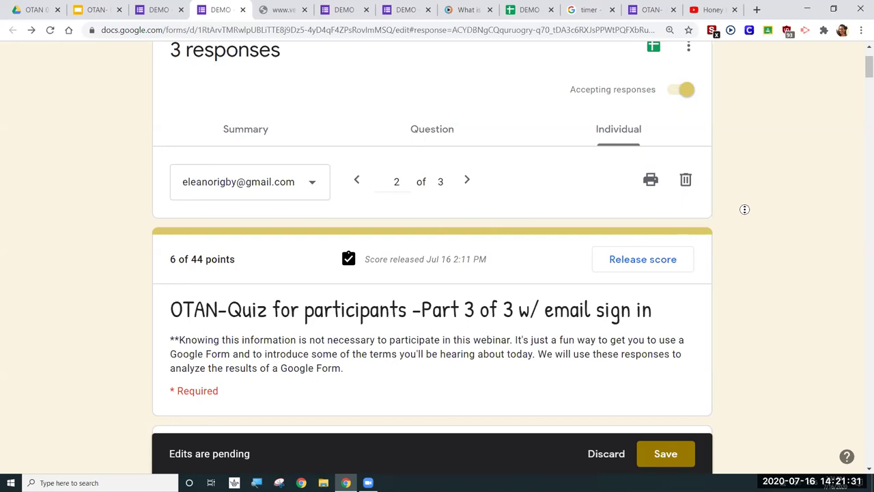
# - Examine the second response's individual feedback, overall score, section points and incorrectly answered questions
pyautogui.scroll(-1, 745, 219)
pyautogui.scroll(-2, 745, 219)
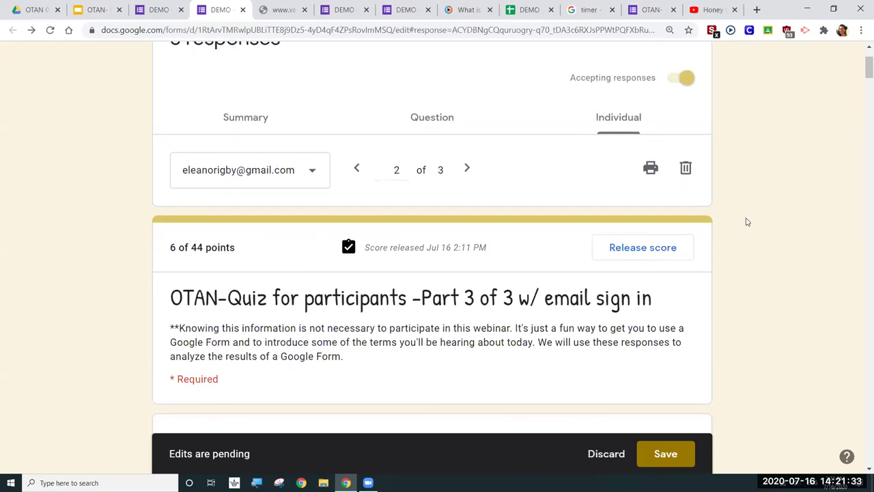
pyautogui.scroll(-5, 740, 255)
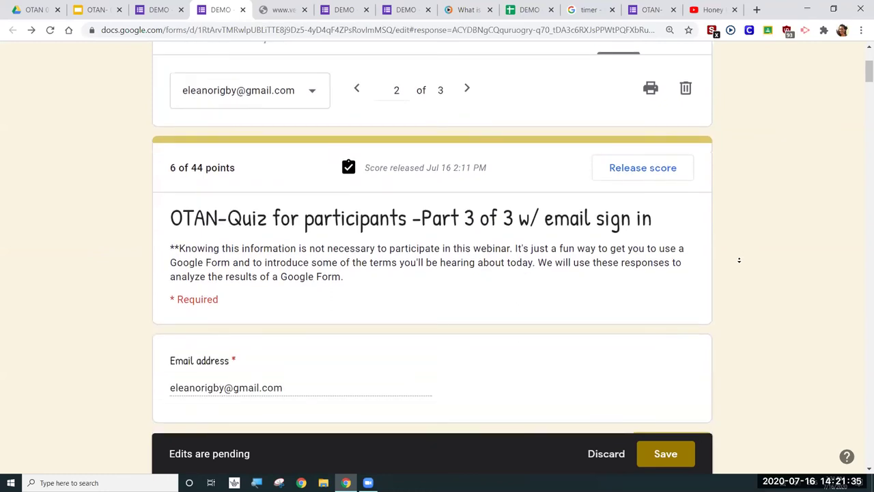
pyautogui.scroll(-4, 739, 266)
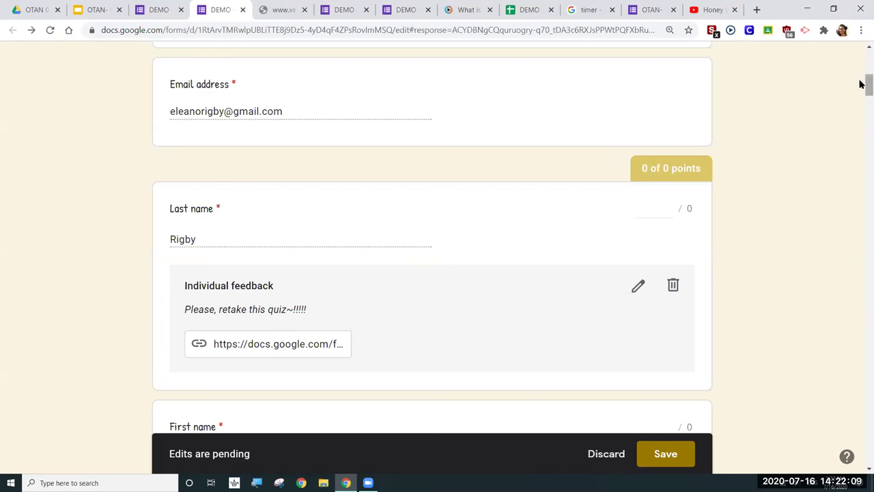
pyautogui.moveTo(861, 84); pyautogui.dragTo(860, 68)
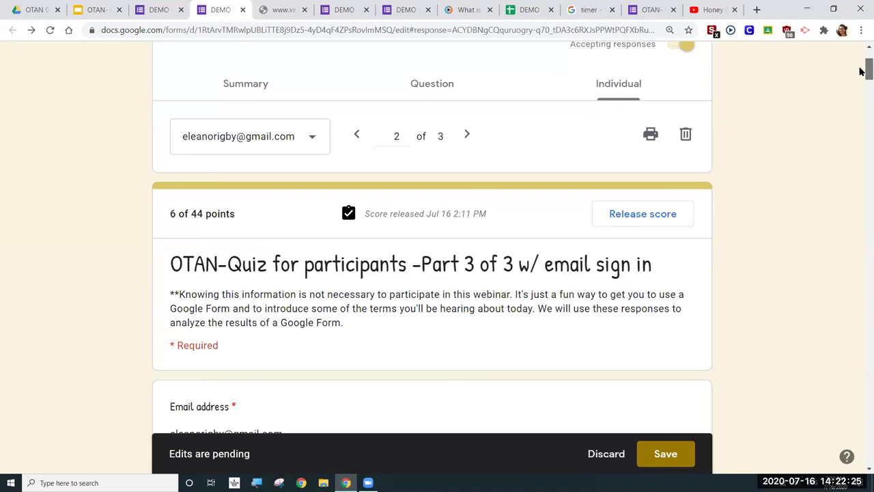
pyautogui.scroll(1, 862, 70)
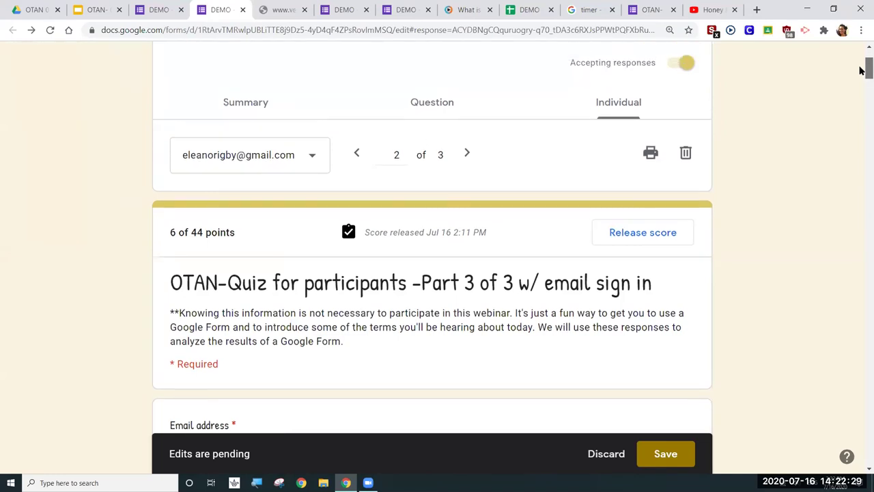
pyautogui.scroll(1, 862, 71)
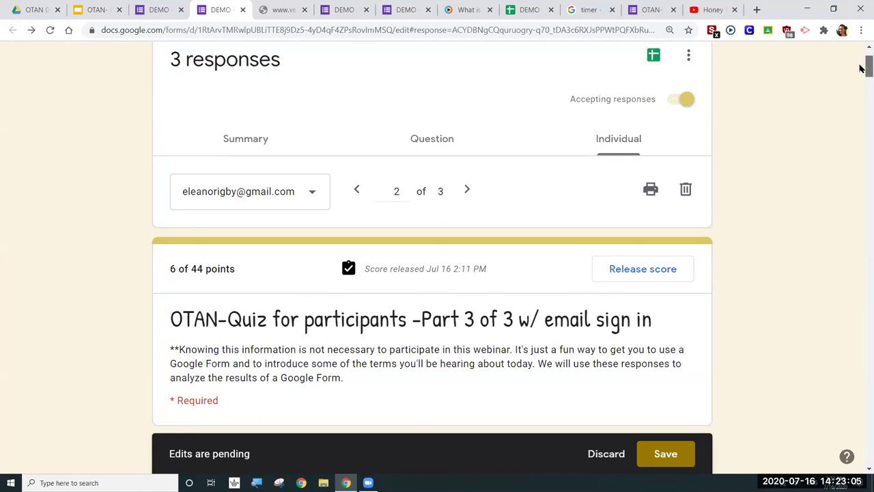
pyautogui.moveTo(861, 66); pyautogui.dragTo(862, 91)
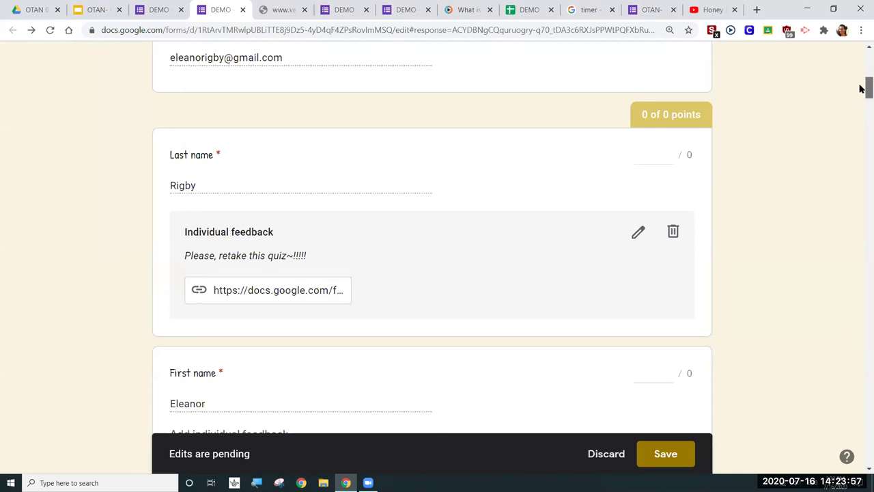
pyautogui.moveTo(861, 89); pyautogui.dragTo(861, 106)
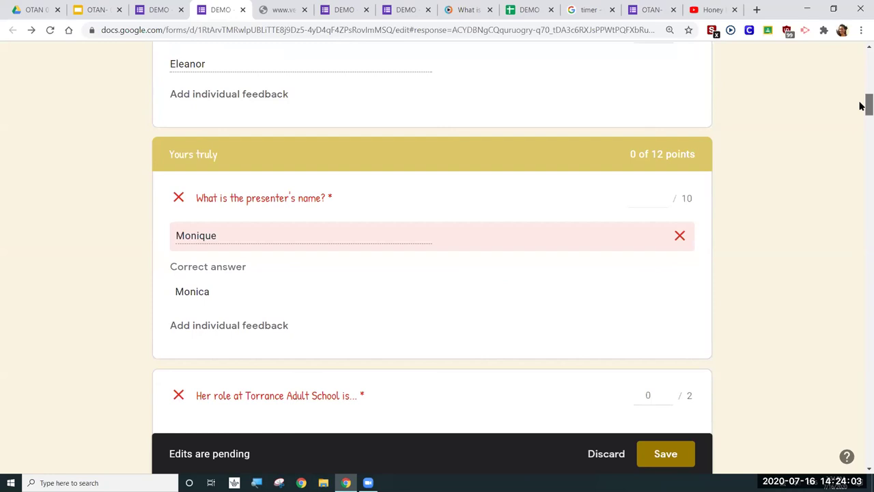
pyautogui.moveTo(861, 106); pyautogui.dragTo(861, 121)
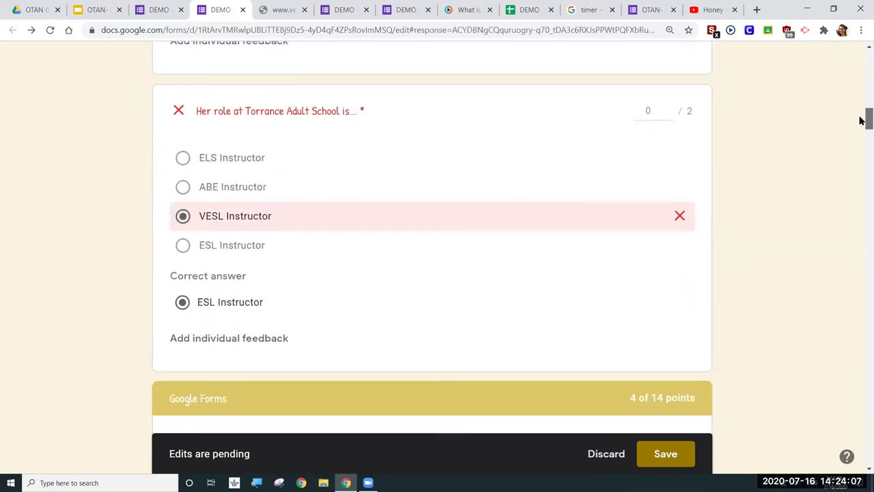
pyautogui.moveTo(860, 120); pyautogui.dragTo(861, 130)
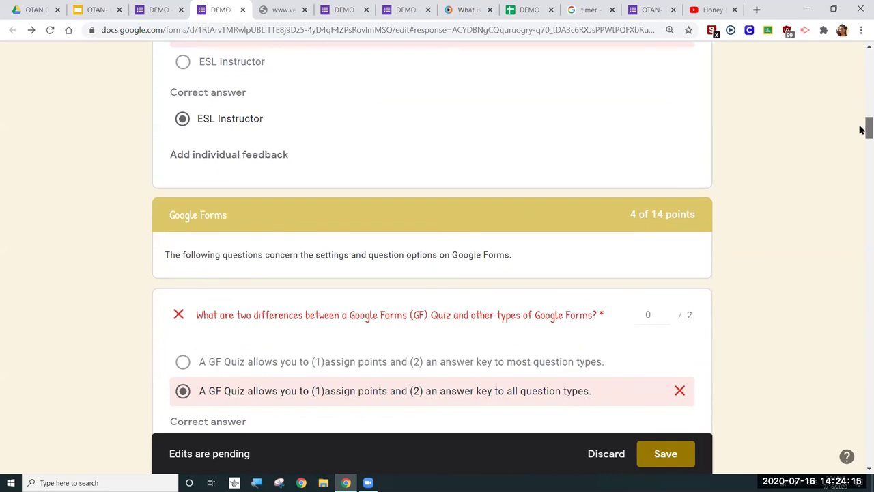
pyautogui.moveTo(860, 130); pyautogui.dragTo(860, 93)
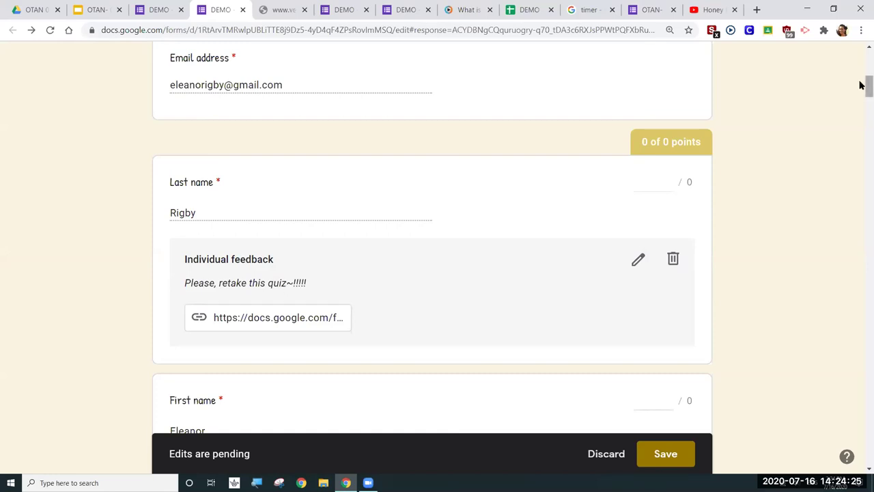
pyautogui.moveTo(861, 85); pyautogui.dragTo(861, 122)
pyautogui.scroll(-1, 862, 107)
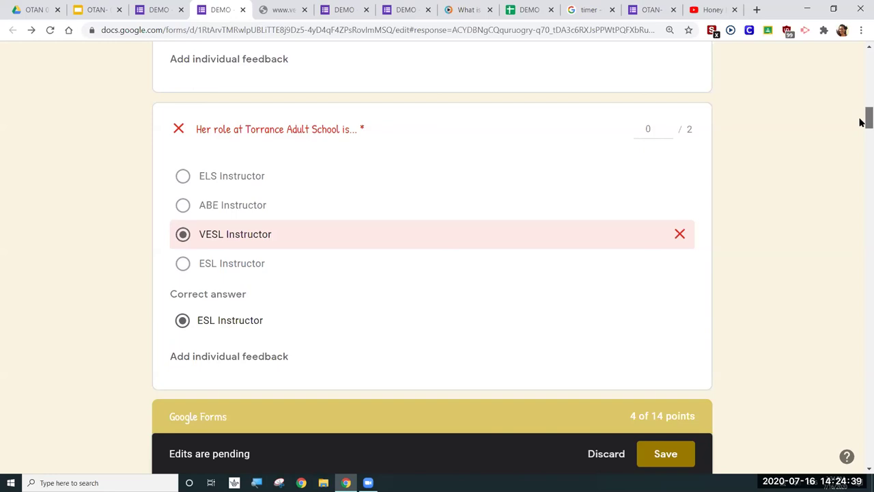
pyautogui.moveTo(865, 117); pyautogui.dragTo(860, 96)
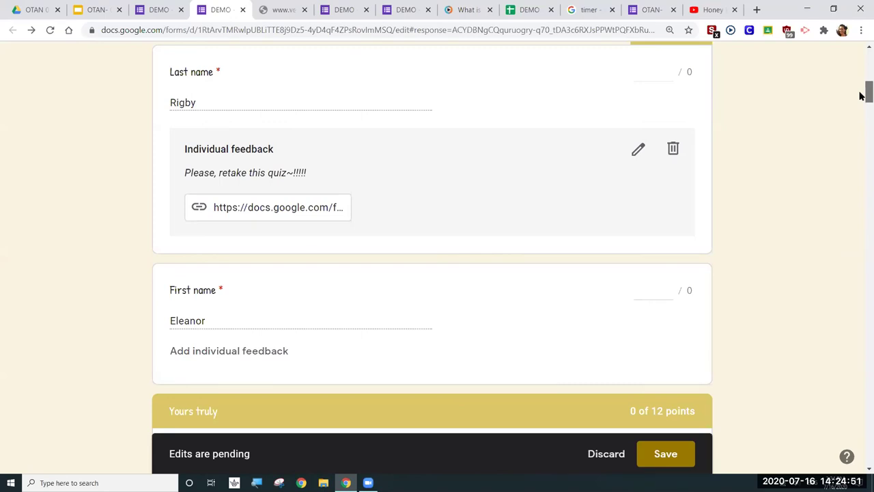
pyautogui.scroll(-1, 862, 99)
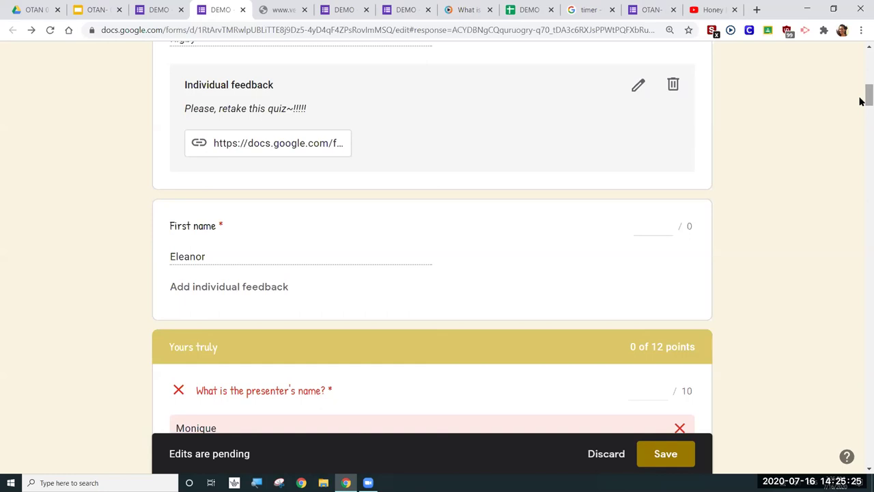
# - Open the quiz responses in the linked Google Sheets spreadsheet
pyautogui.moveTo(861, 101); pyautogui.dragTo(860, 68)
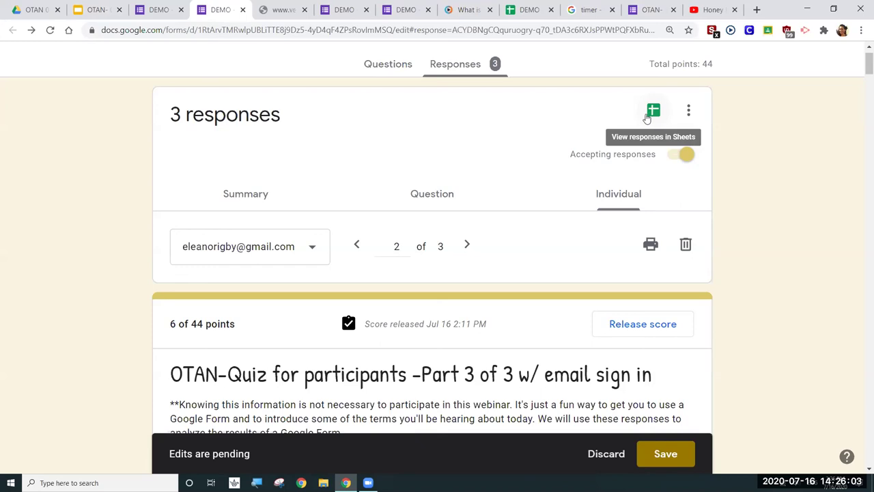
pyautogui.click(653, 111)
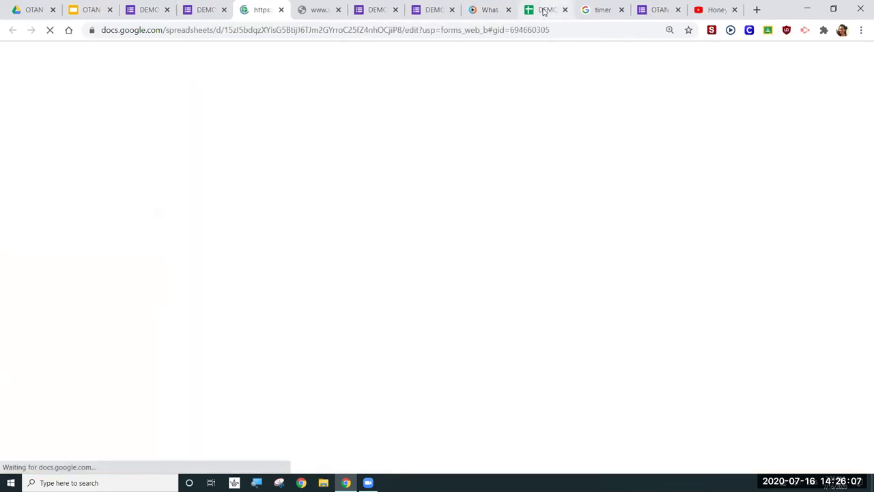
# - Review the linked response spreadsheet, return to the quiz form and permanently delete the second respondent's individual response
pyautogui.click(544, 10)
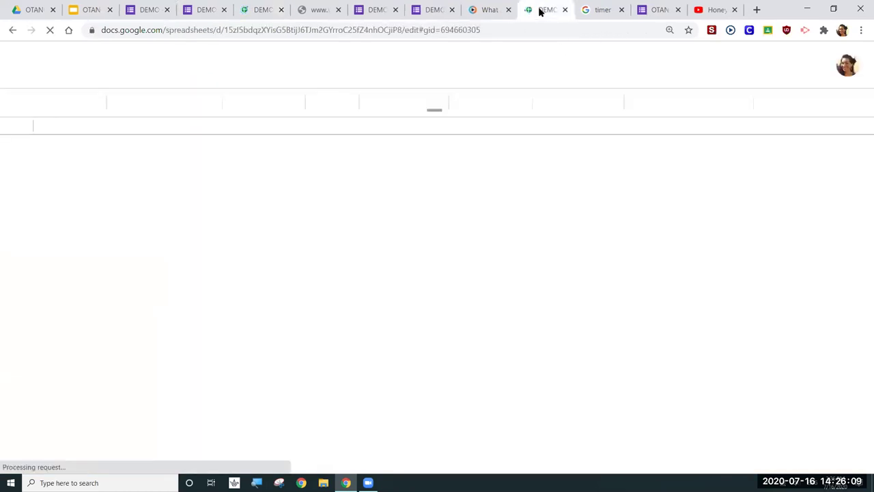
pyautogui.click(256, 9)
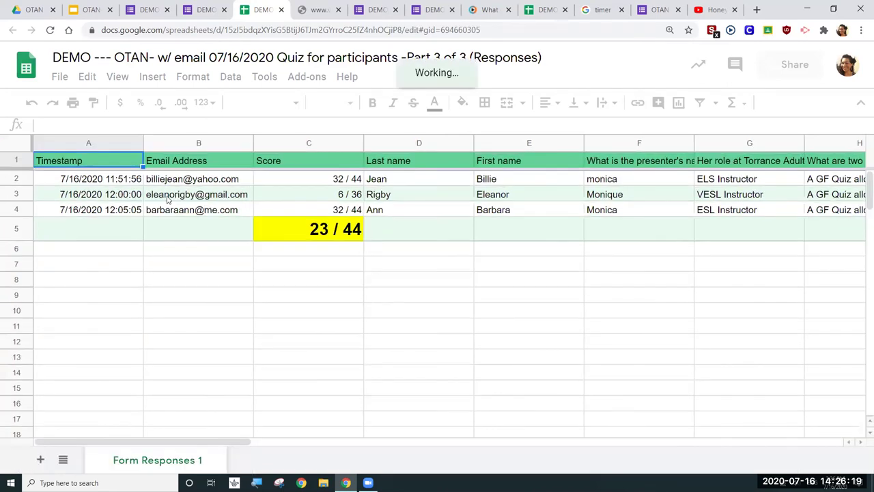
pyautogui.click(199, 10)
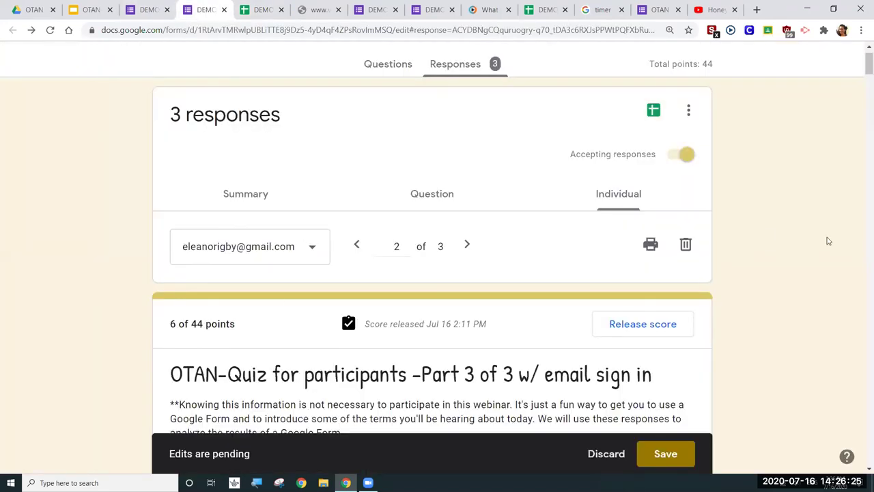
pyautogui.click(684, 250)
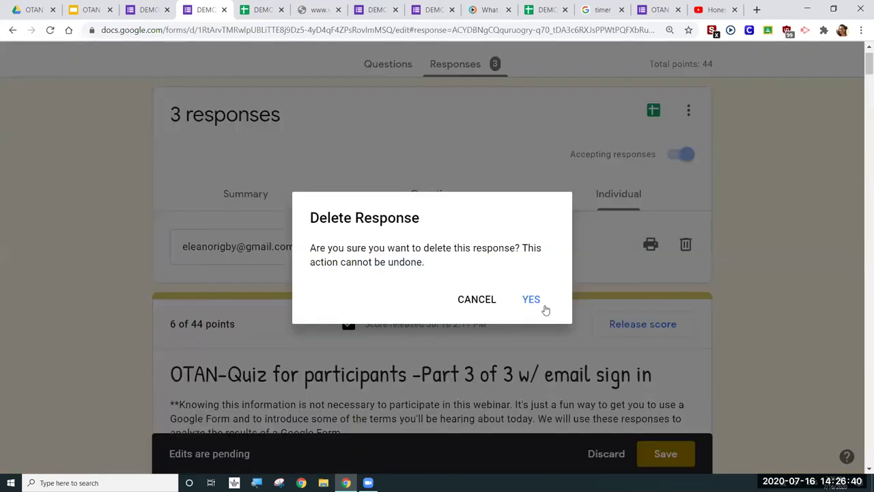
pyautogui.click(546, 309)
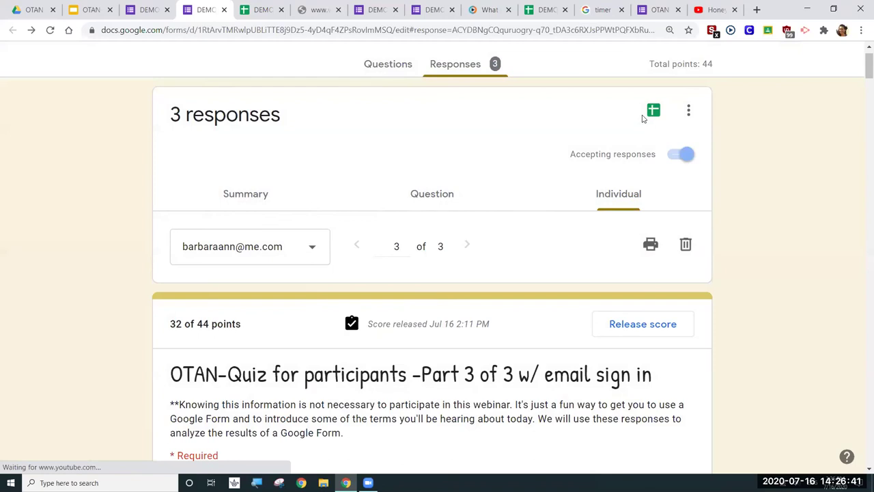
# - Reopen the linked response spreadsheet from the quiz form and check its rows for the deleted response
pyautogui.click(654, 111)
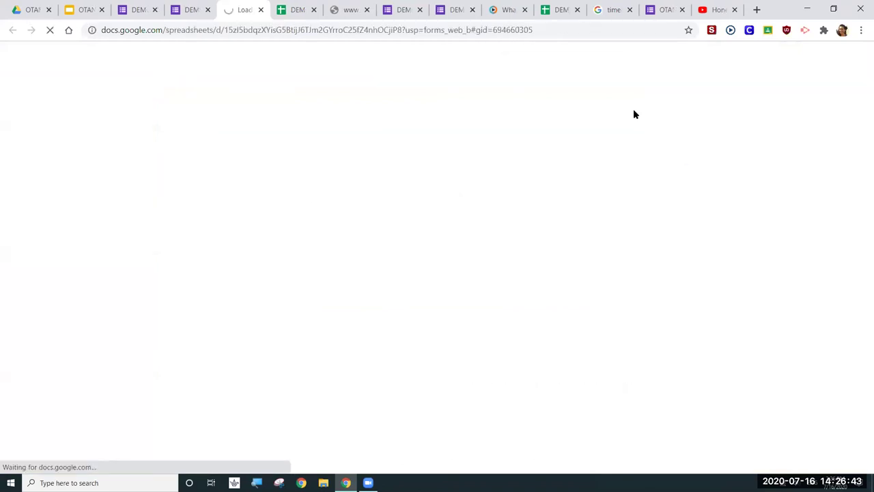
pyautogui.click(188, 11)
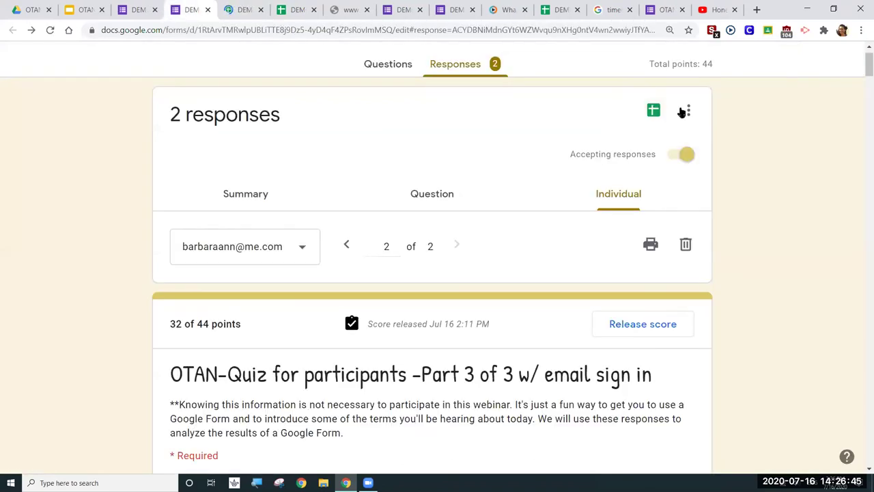
pyautogui.click(741, 142)
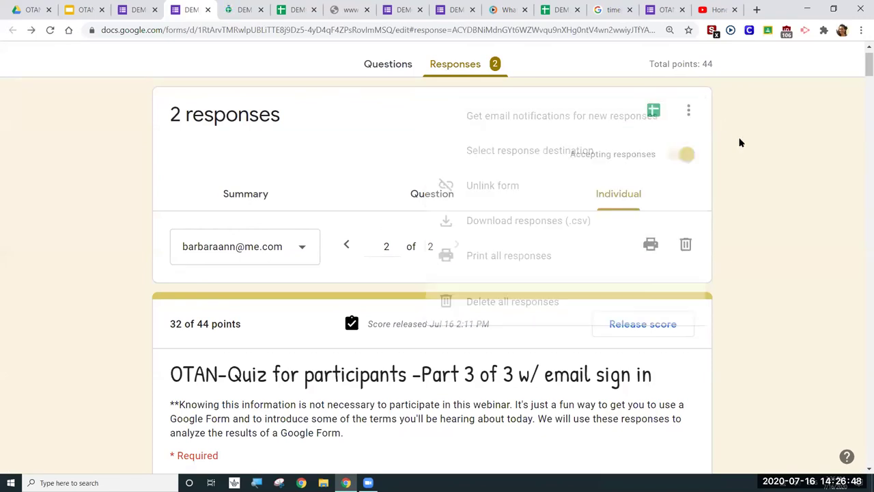
pyautogui.click(652, 112)
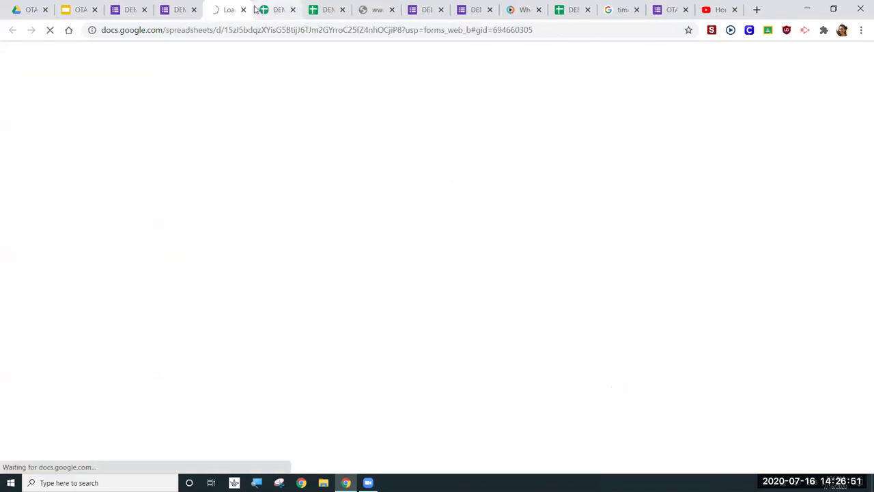
pyautogui.click(278, 10)
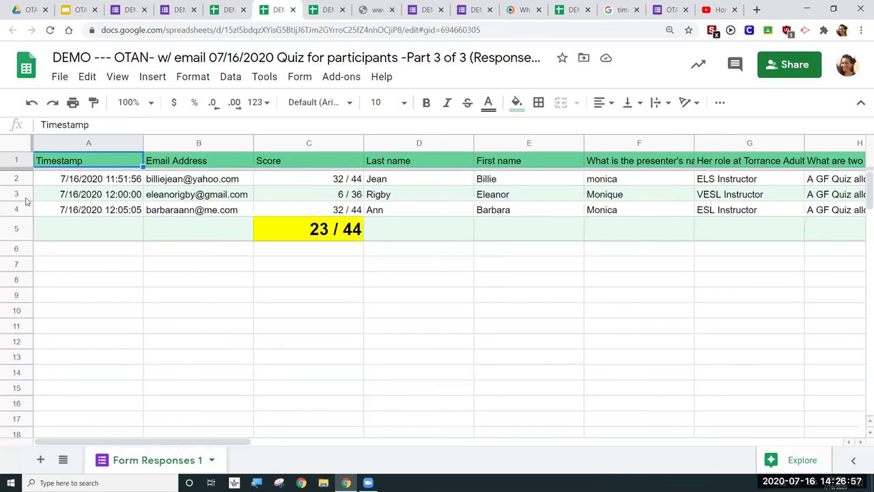
# - Clear the contents of row 3 in the response spreadsheet and undo the clearing
pyautogui.click(17, 194)
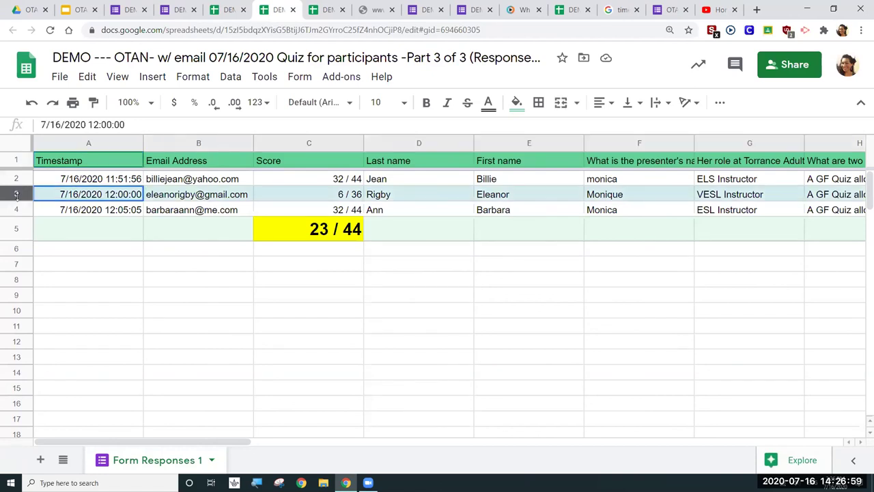
pyautogui.moveTo(14, 194); pyautogui.dragTo(15, 195)
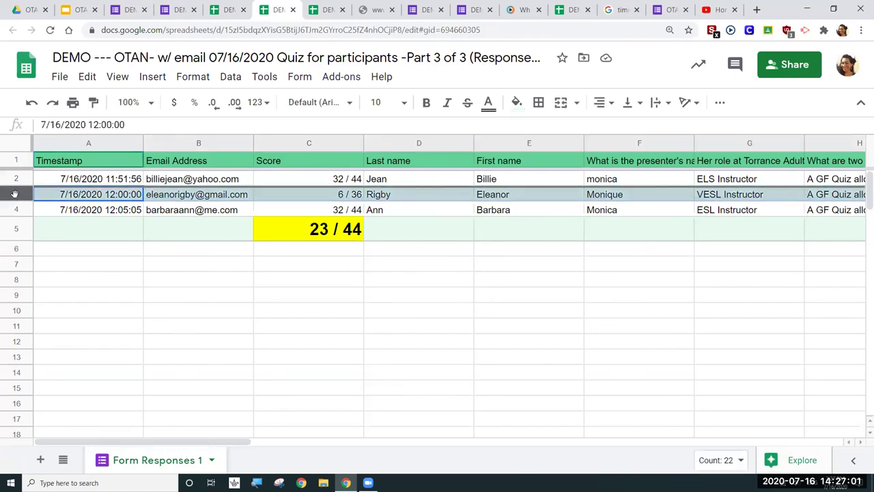
pyautogui.press('Delete')
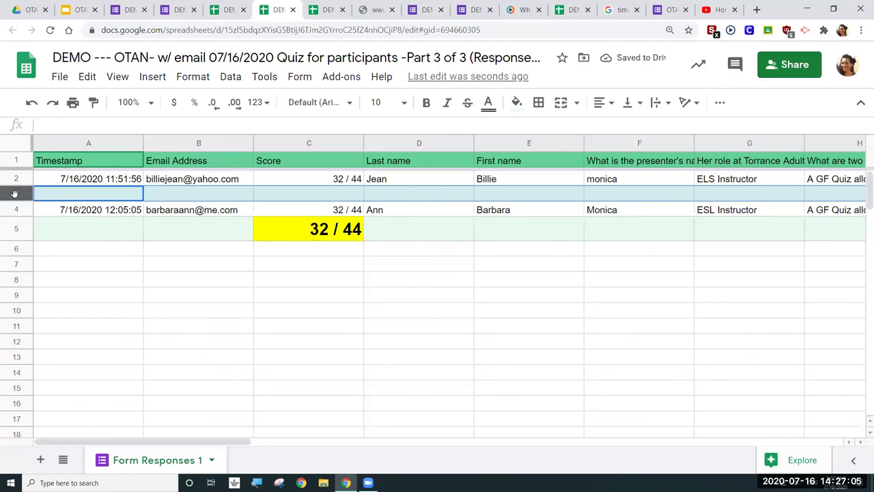
pyautogui.hotkey('ctrl', 'z')
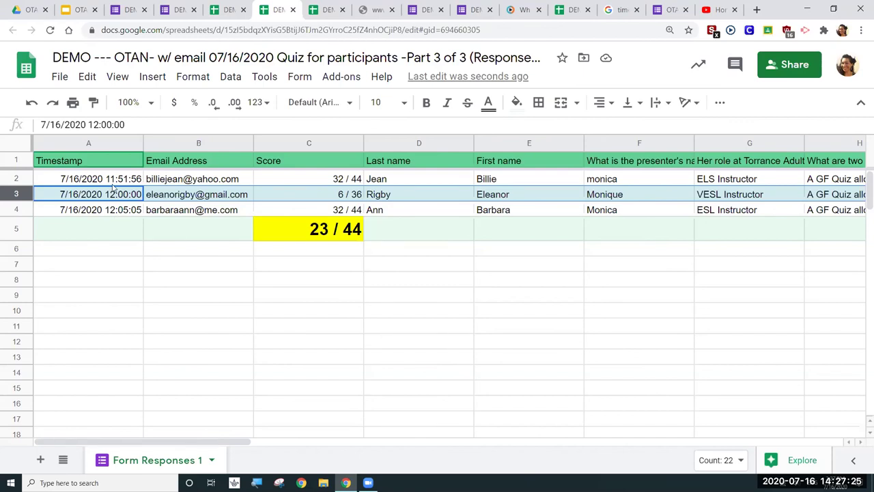
# - Select the Last name header in the spreadsheet, return to the quiz form and stop accepting responses
pyautogui.click(459, 160)
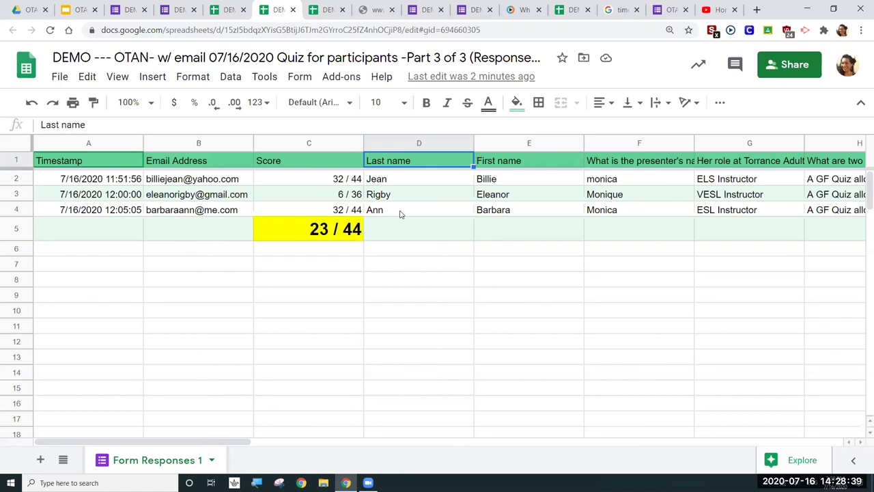
pyautogui.click(164, 11)
pyautogui.click(677, 159)
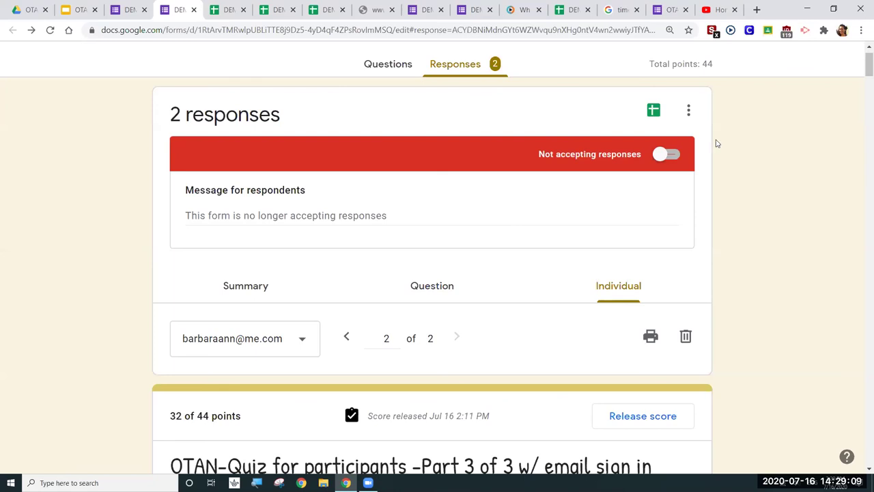
# - Switch to the Google Slides presentation for Part 3 of 3 and present it from the "My Recommendations" slide
pyautogui.click(72, 10)
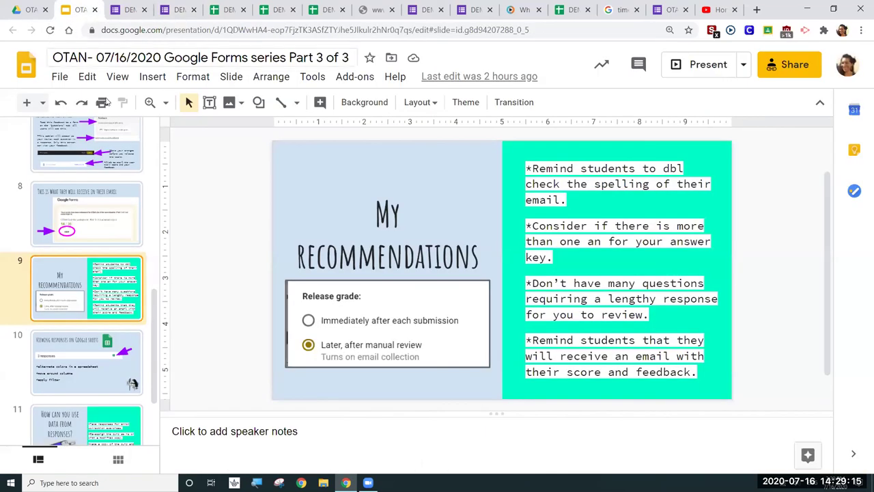
pyautogui.click(709, 68)
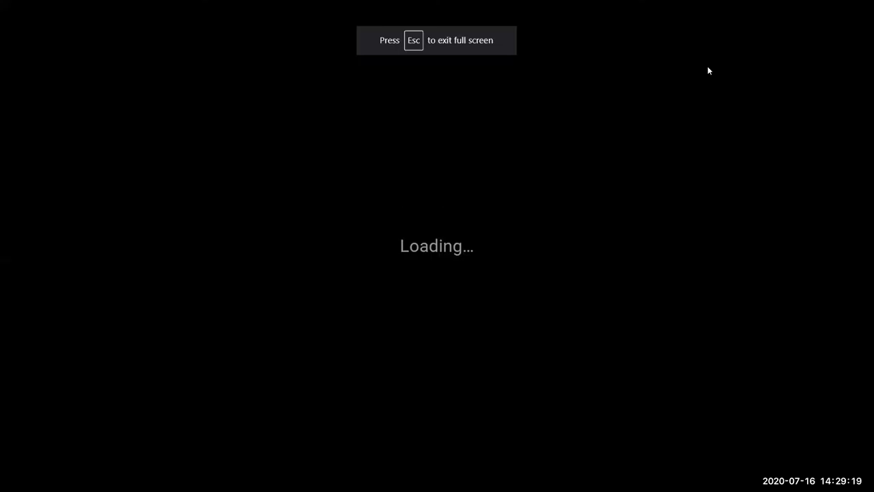